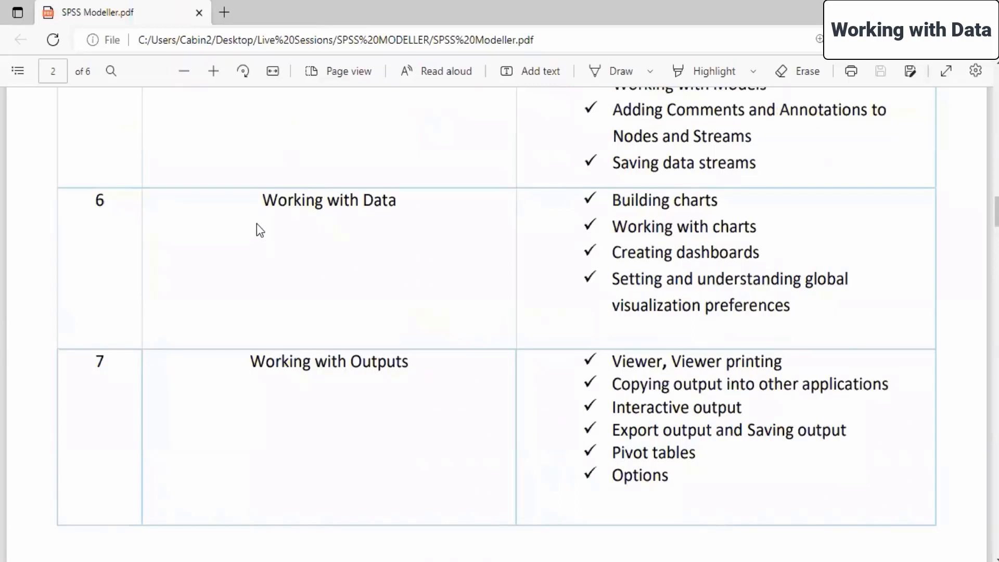
Step: Review the Working with Data topics in the SPSS Modeller course outline, from building charts to global visualization preferences
{"action": "left_click_drag", "start_coordinate": [262, 199], "coordinate": [499, 209]}
{"action": "left_click", "coordinate": [443, 252]}
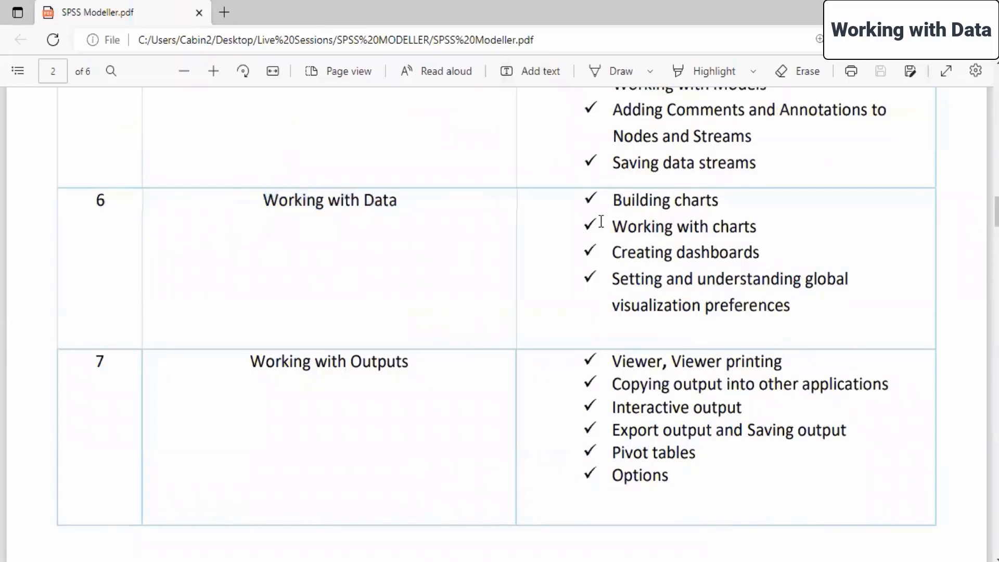
{"action": "left_click_drag", "start_coordinate": [615, 201], "coordinate": [763, 202]}
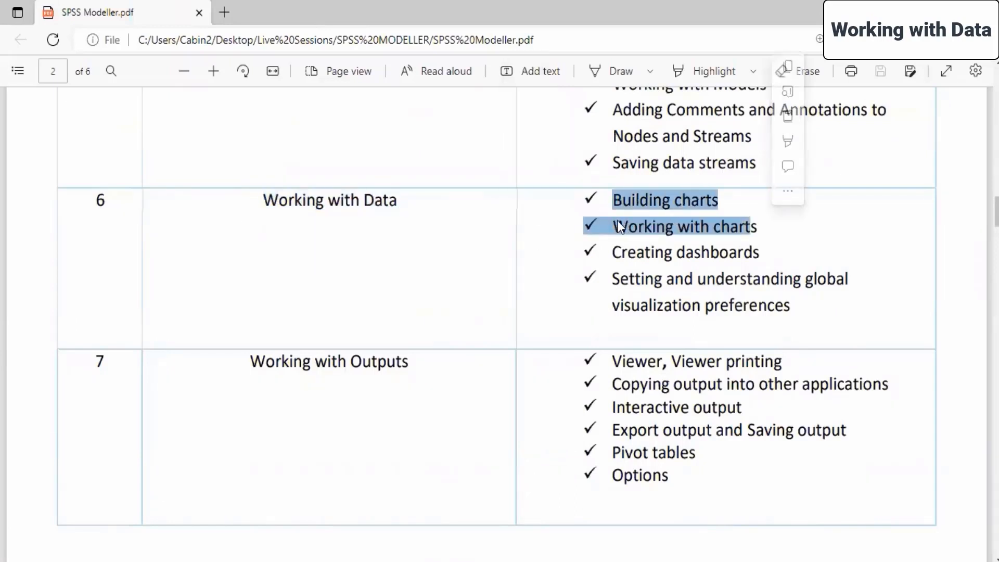
{"action": "left_click_drag", "start_coordinate": [613, 225], "coordinate": [751, 225]}
{"action": "left_click_drag", "start_coordinate": [598, 252], "coordinate": [620, 253]}
{"action": "left_click_drag", "start_coordinate": [928, 254], "coordinate": [668, 288]}
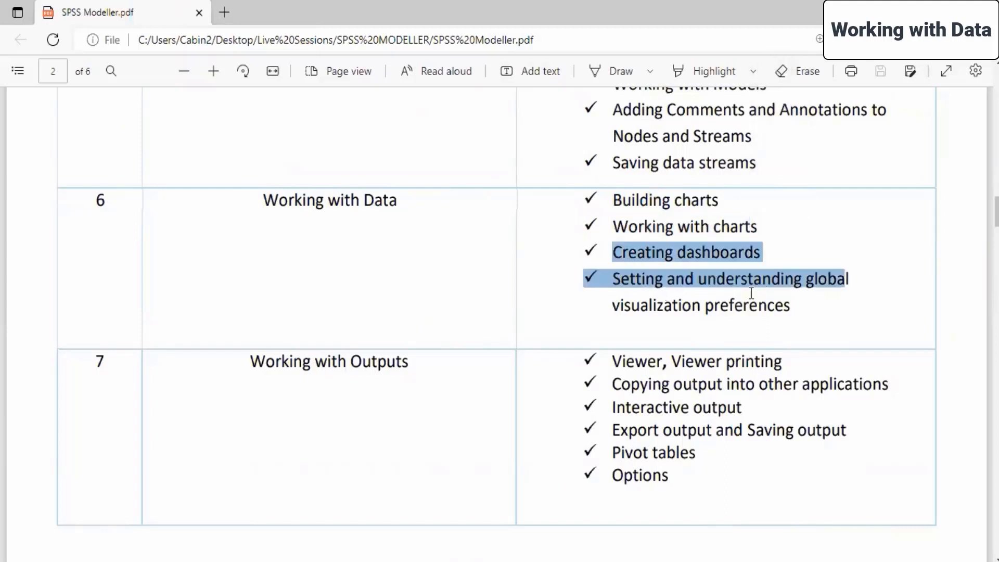
{"action": "left_click", "coordinate": [699, 315]}
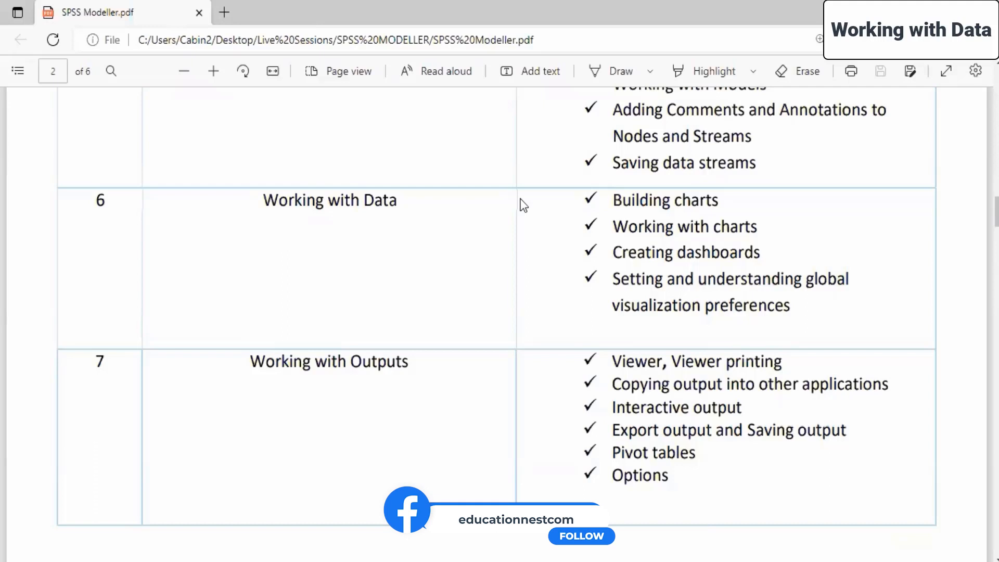
{"action": "scroll", "coordinate": [286, 200], "scroll_direction": "up", "scroll_amount": 1}
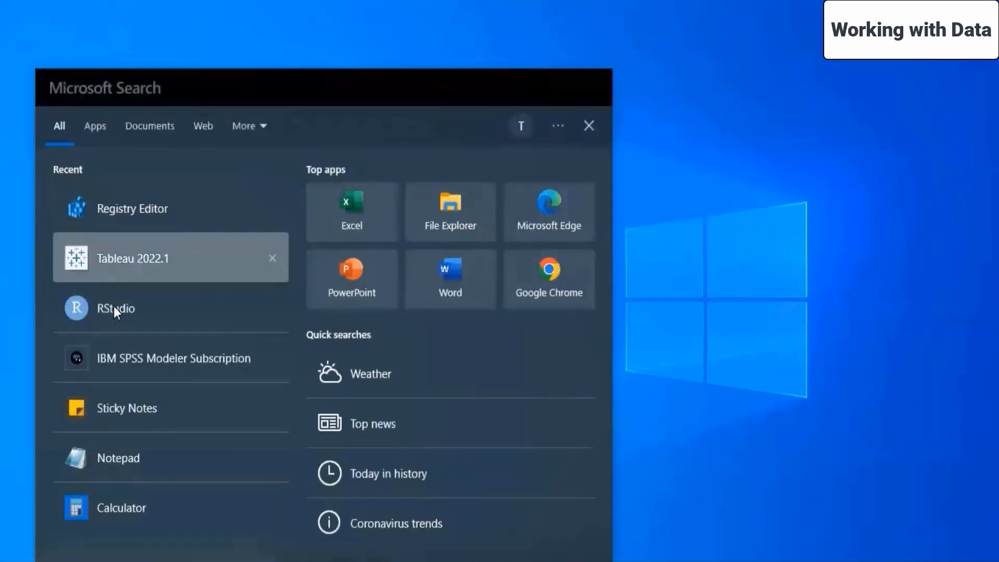
Step: Launch IBM SPSS Modeler Subscription and submit the account's IBMid on the sign-in form
{"action": "left_click", "coordinate": [149, 362]}
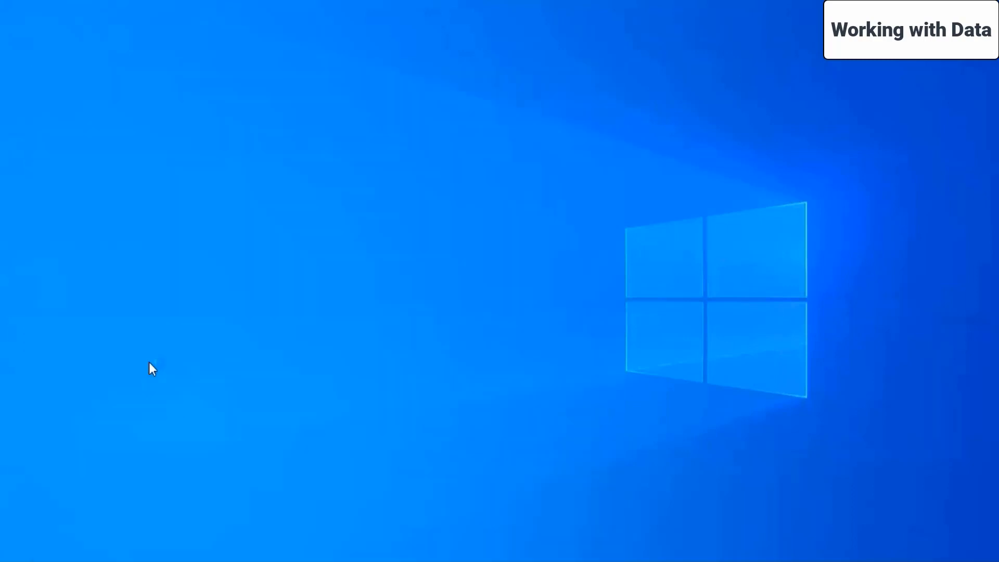
{"action": "type", "text": "???????"}
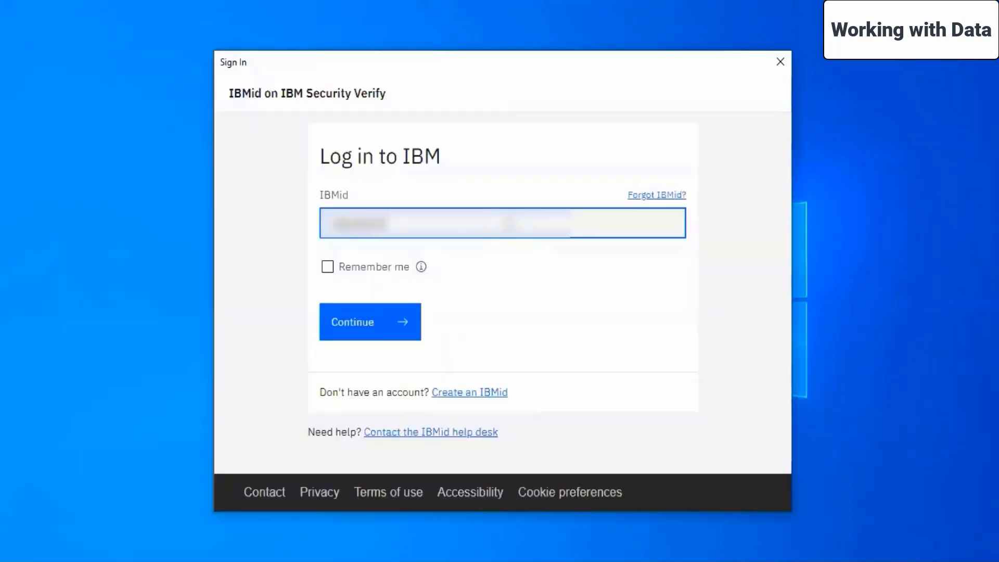
{"action": "type", "text": "????"}
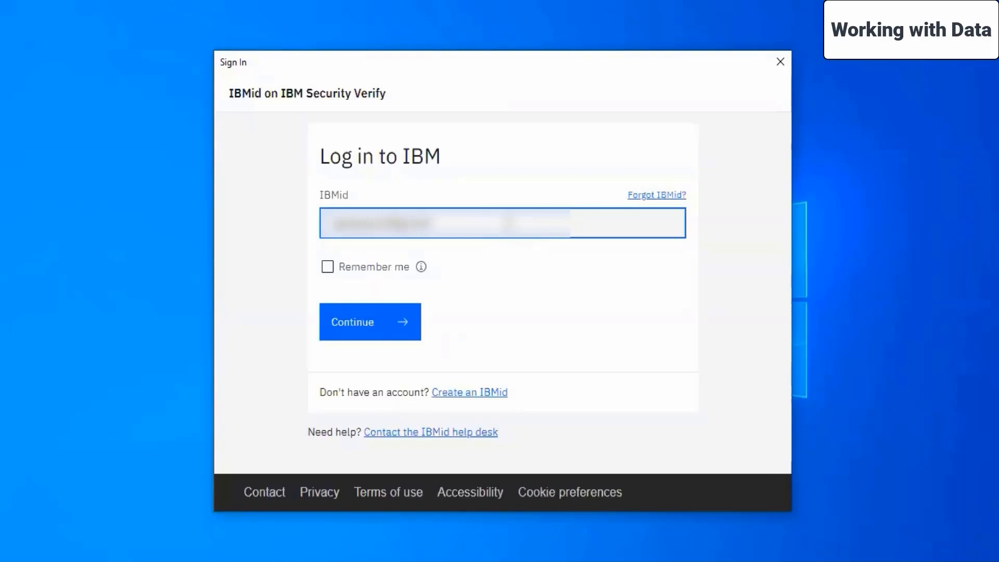
{"action": "type", "text": ".com"}
{"action": "key", "text": "Return"}
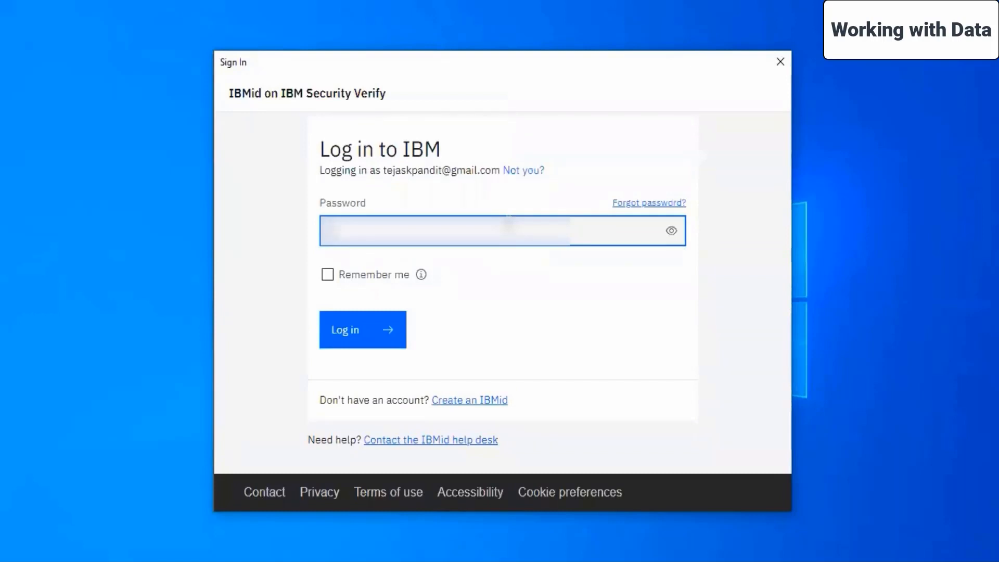
Step: Enter the account password to log in to IBM and dismiss the startup dialog without opening a stream
{"action": "type", "text": "•••••"}
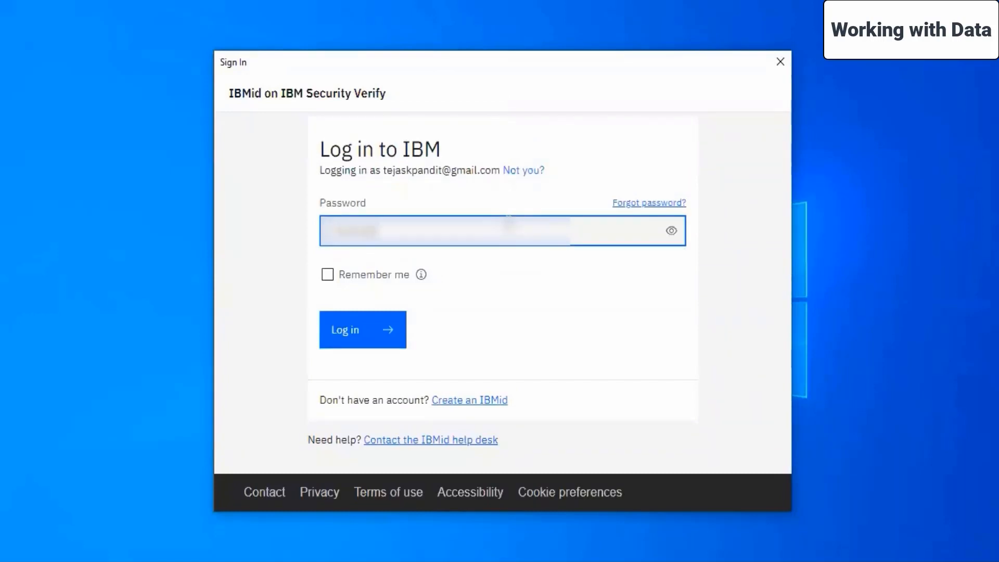
{"action": "left_click", "coordinate": [368, 336]}
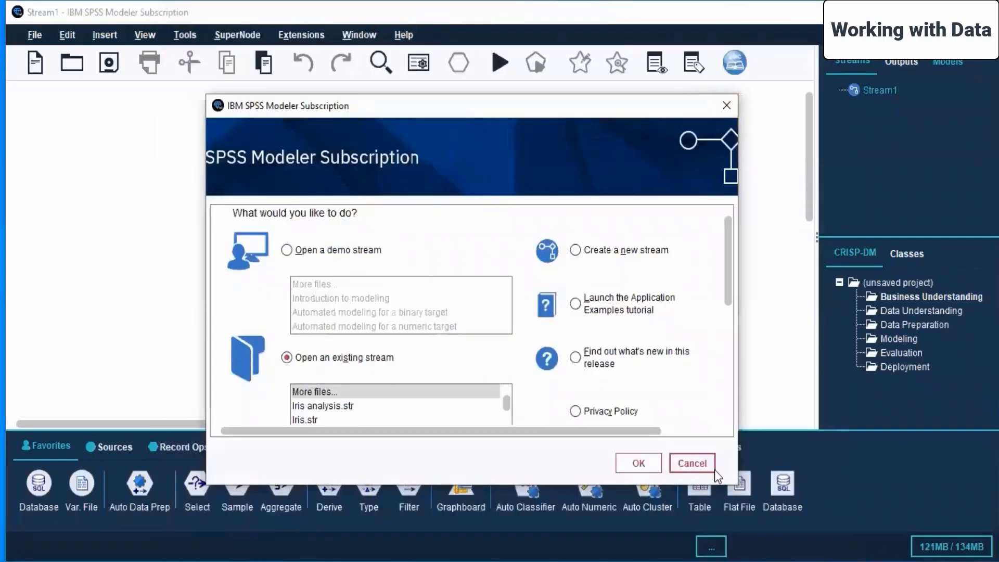
{"action": "left_click", "coordinate": [712, 468]}
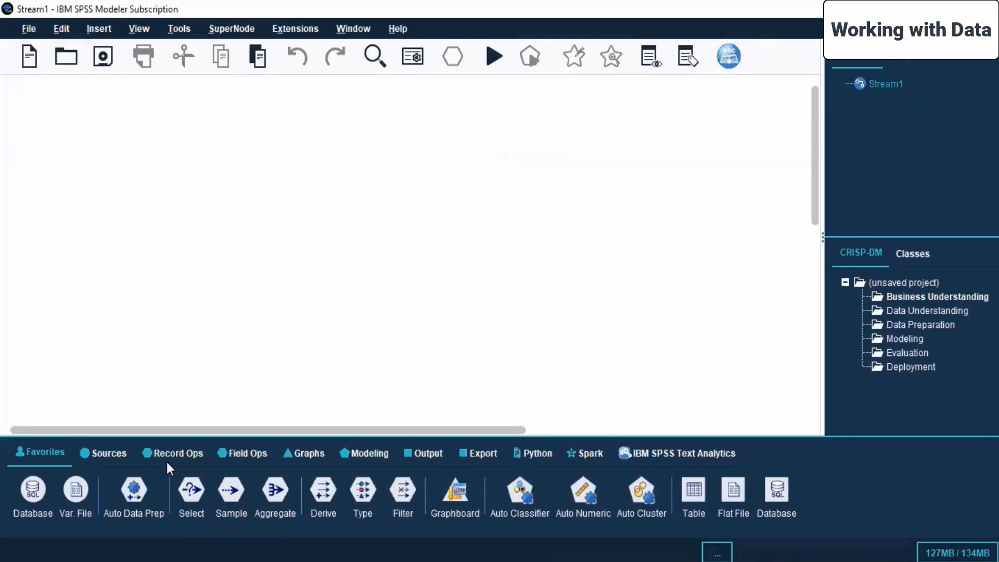
Step: Insert the stream file Housing index prices.str from the Day 4 folder under Live Sessions, SPSS MODELLER, into Stream1
{"action": "left_click", "coordinate": [66, 55]}
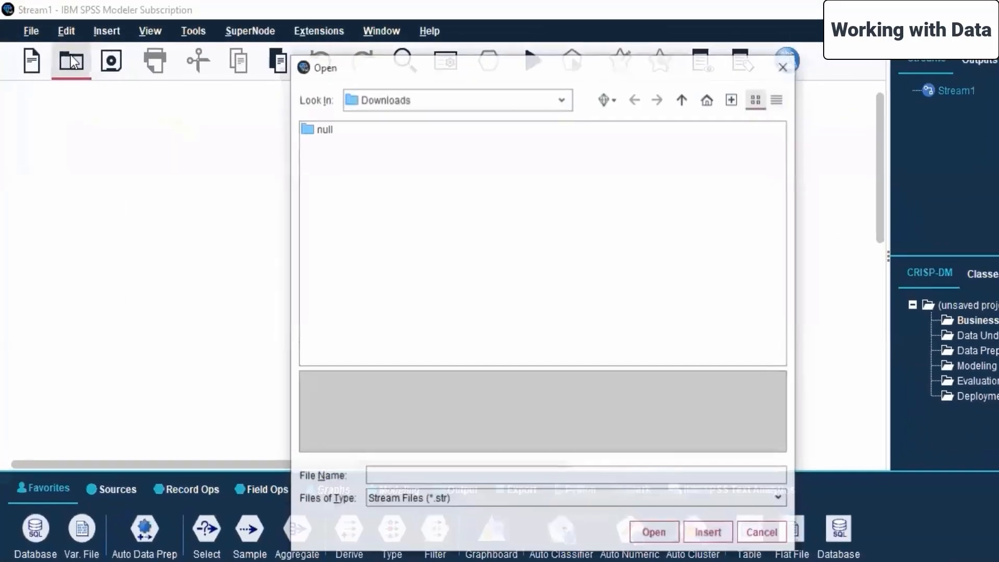
{"action": "left_click", "coordinate": [561, 100]}
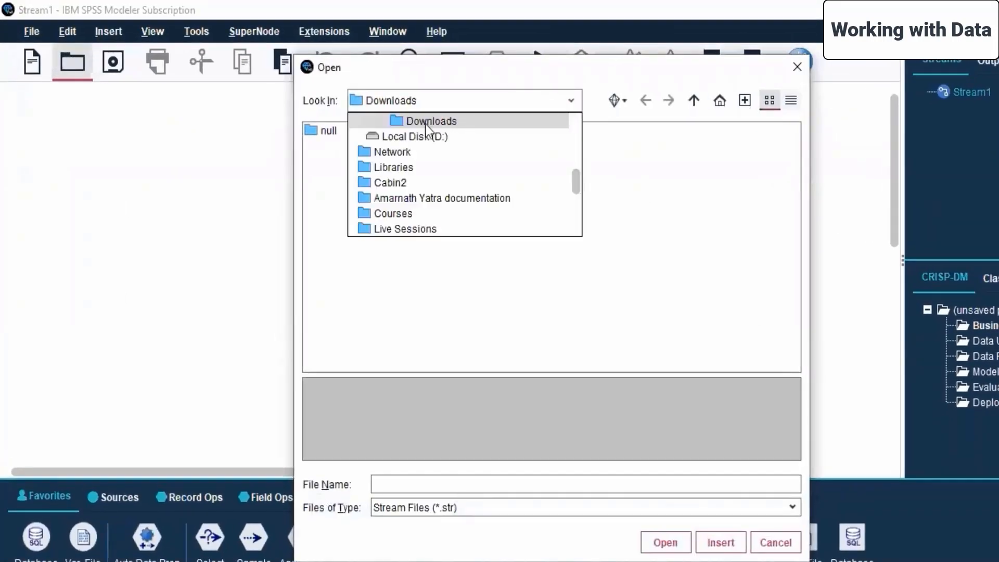
{"action": "left_click", "coordinate": [417, 230]}
{"action": "double_click", "coordinate": [337, 225]}
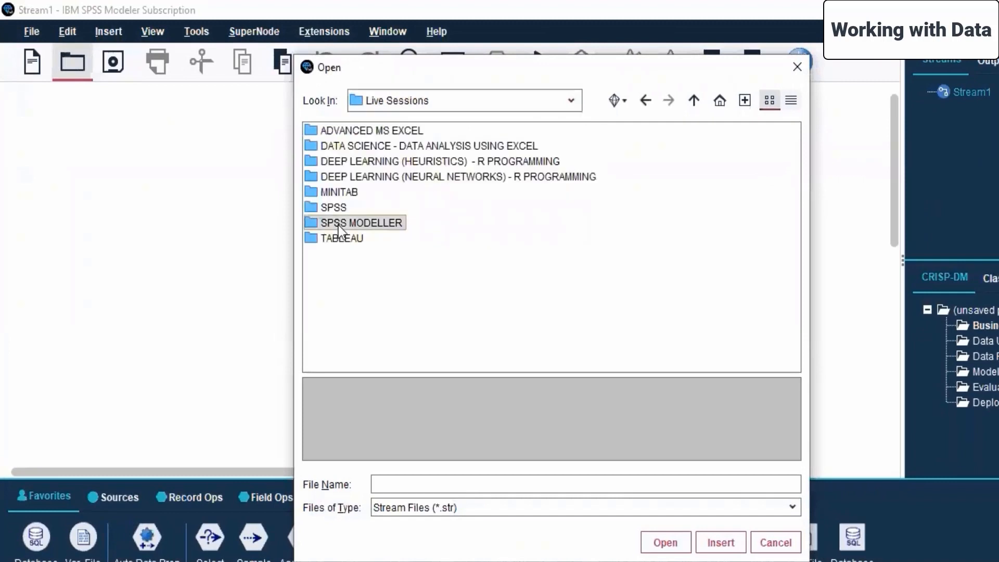
{"action": "double_click", "coordinate": [333, 194]}
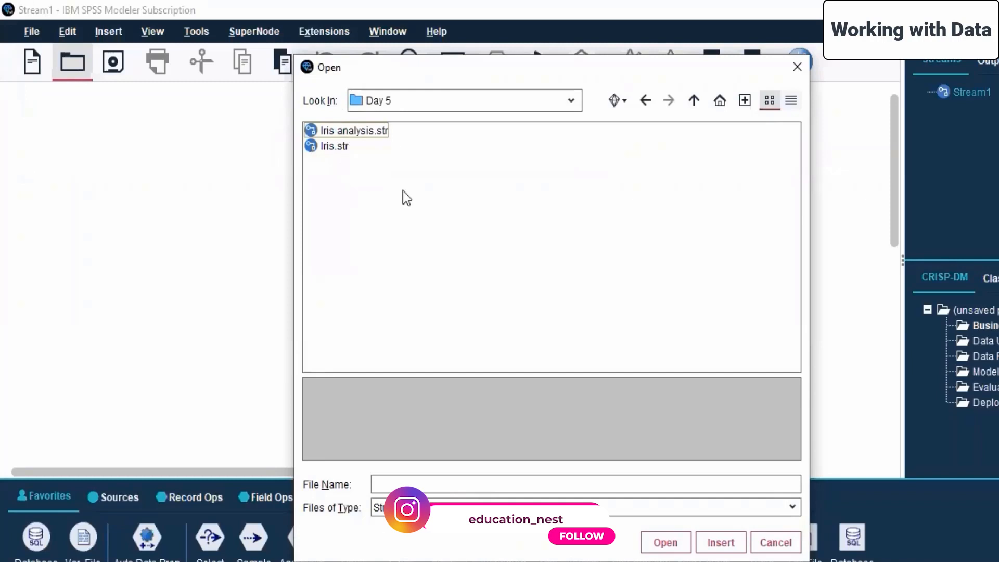
{"action": "left_click", "coordinate": [693, 101]}
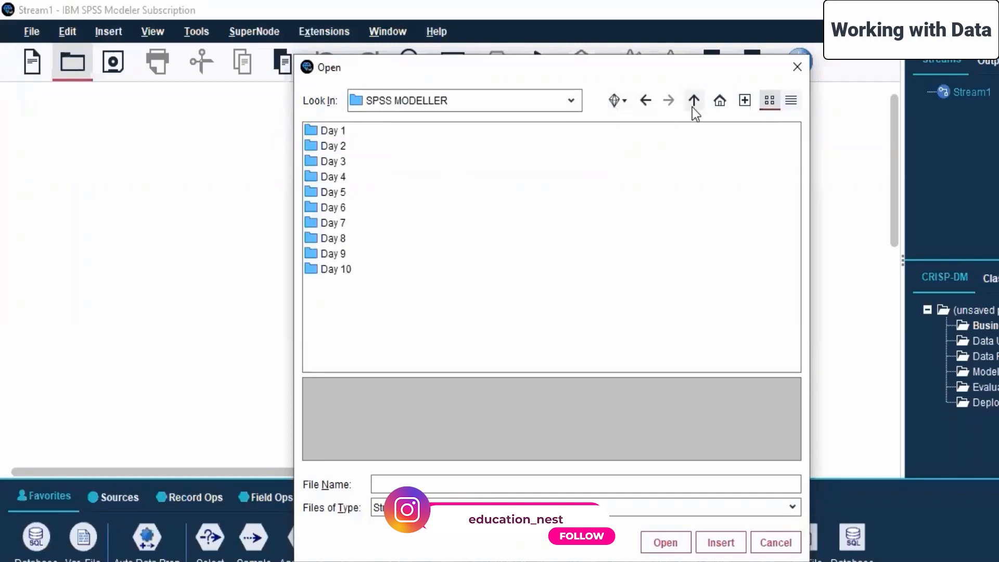
{"action": "double_click", "coordinate": [309, 179]}
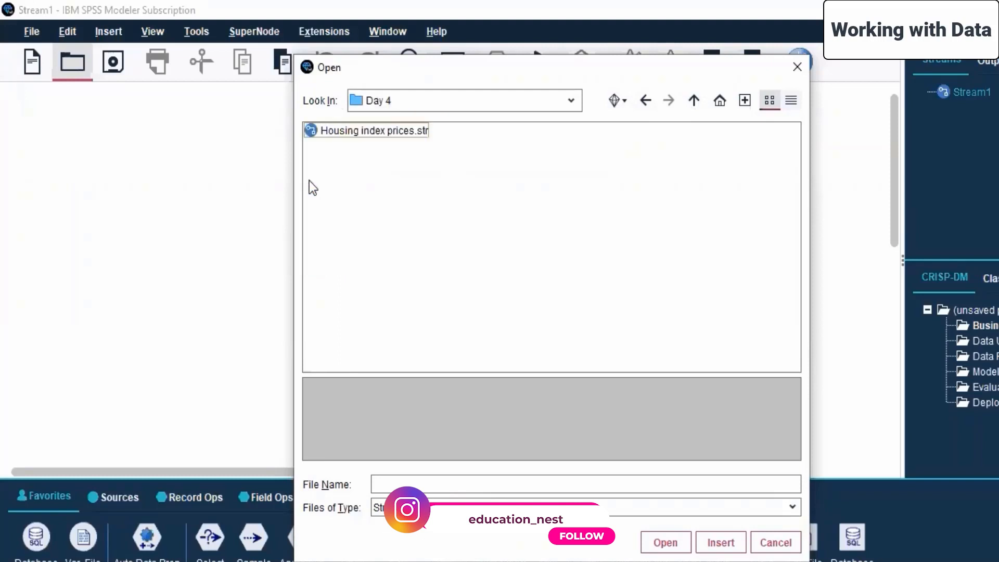
{"action": "left_click", "coordinate": [338, 131]}
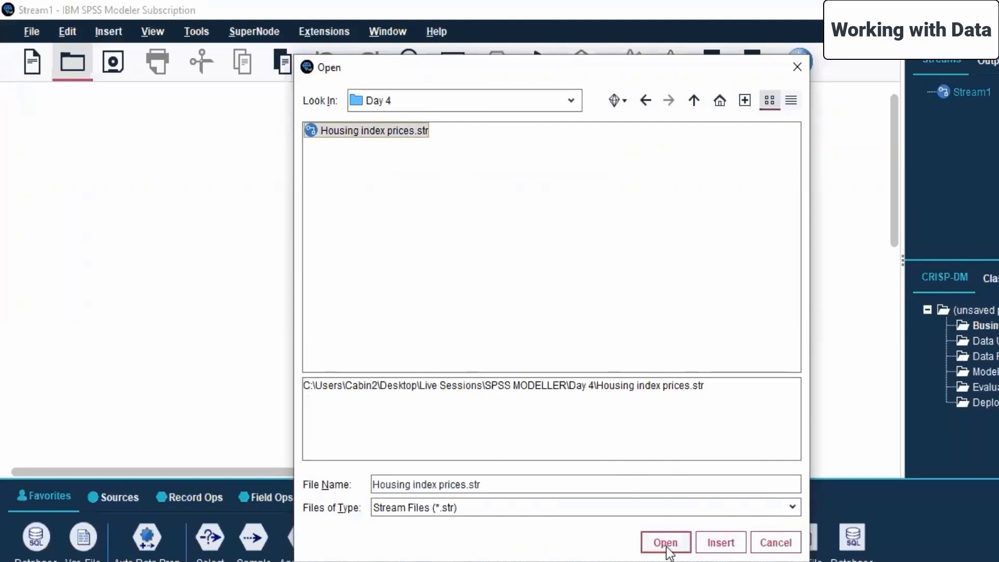
{"action": "left_click", "coordinate": [719, 542]}
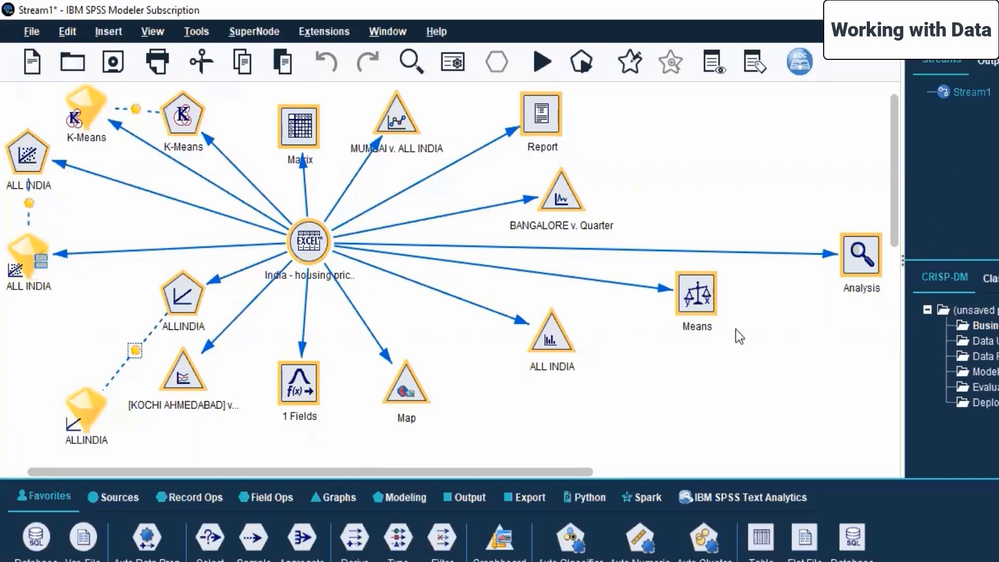
Step: Examine the nodes connected to the India housing price Excel source, including the Analysis, Map and MUMBAI v. ALL INDIA nodes
{"action": "left_click", "coordinate": [860, 254]}
{"action": "left_click", "coordinate": [741, 405]}
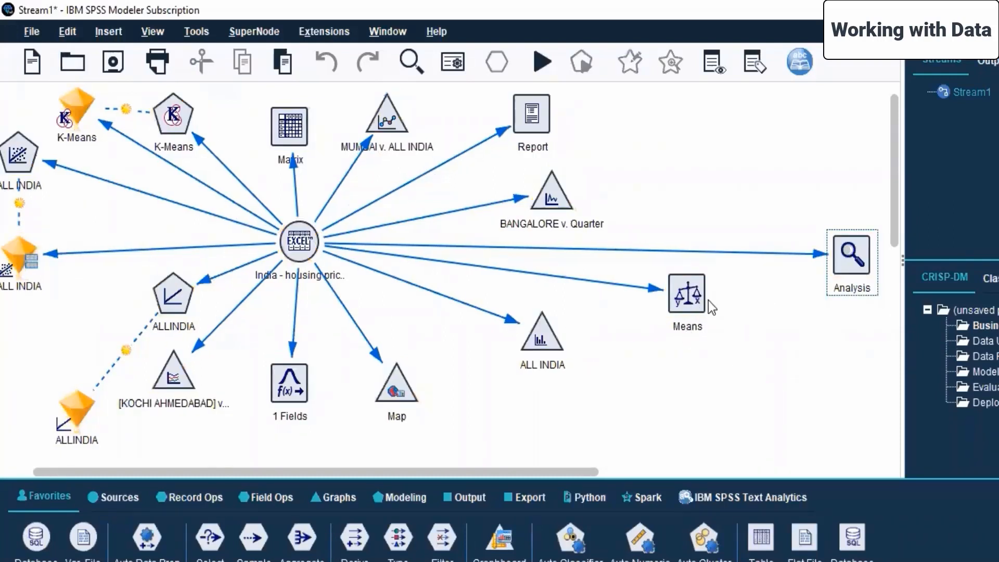
{"action": "left_click", "coordinate": [386, 386]}
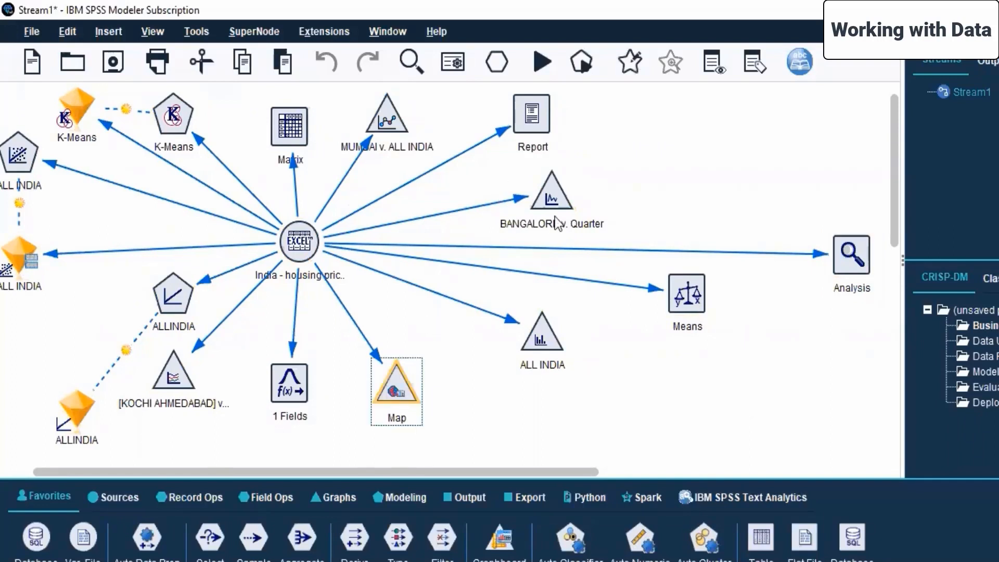
{"action": "left_click", "coordinate": [554, 223]}
{"action": "left_click", "coordinate": [406, 125]}
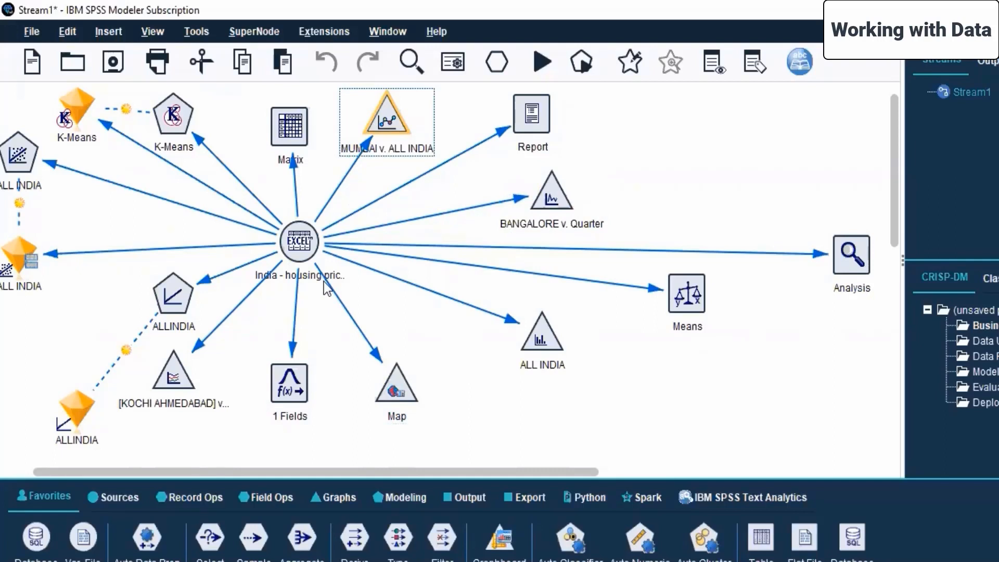
{"action": "left_click", "coordinate": [569, 417]}
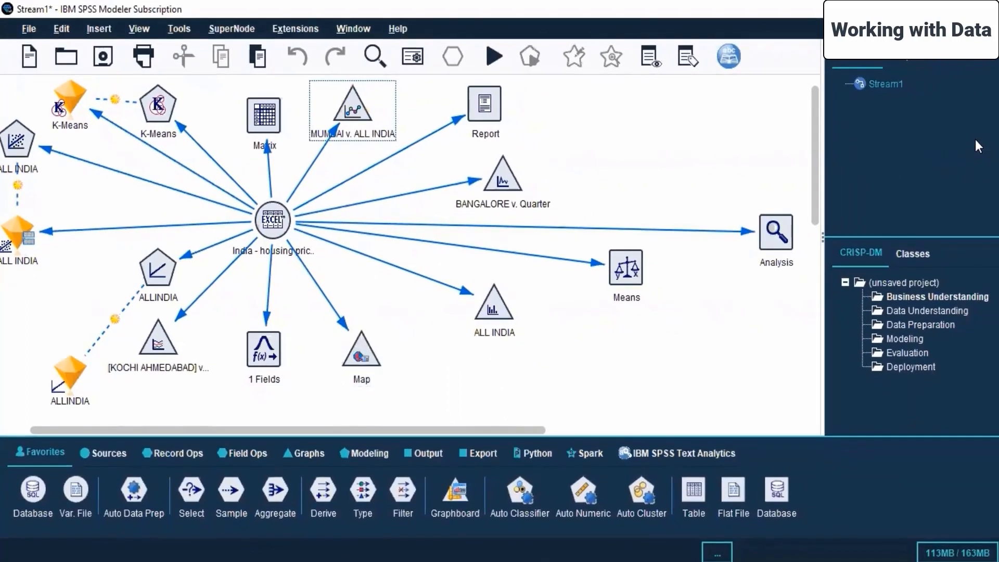
Step: Close Stream1 without saving its changes
{"action": "left_click", "coordinate": [886, 80]}
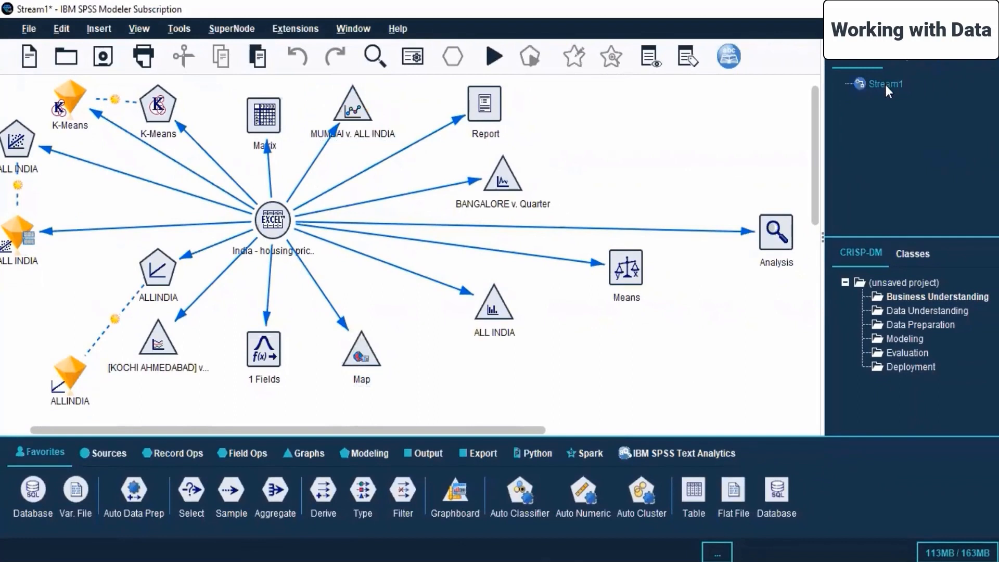
{"action": "right_click", "coordinate": [884, 82]}
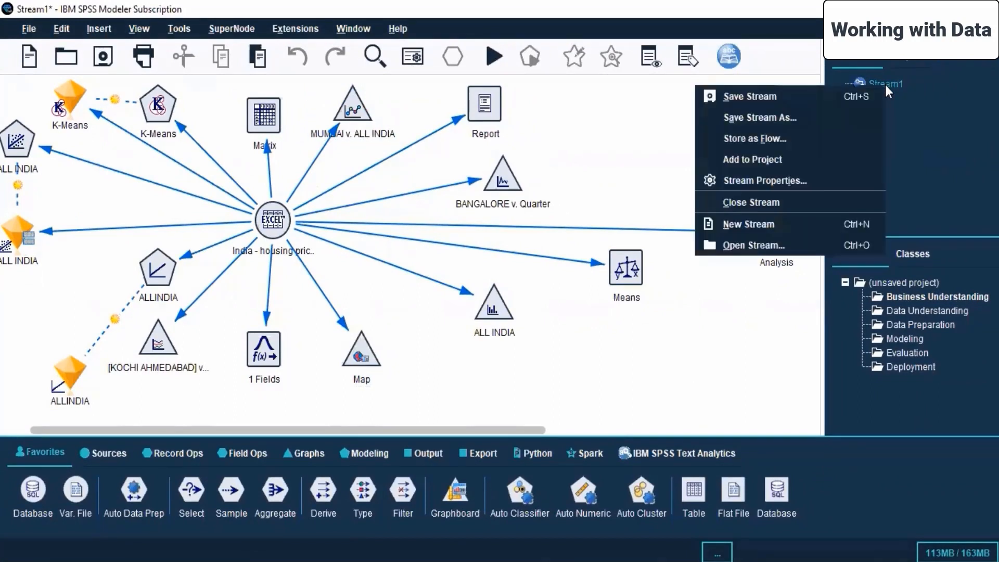
{"action": "left_click", "coordinate": [747, 198]}
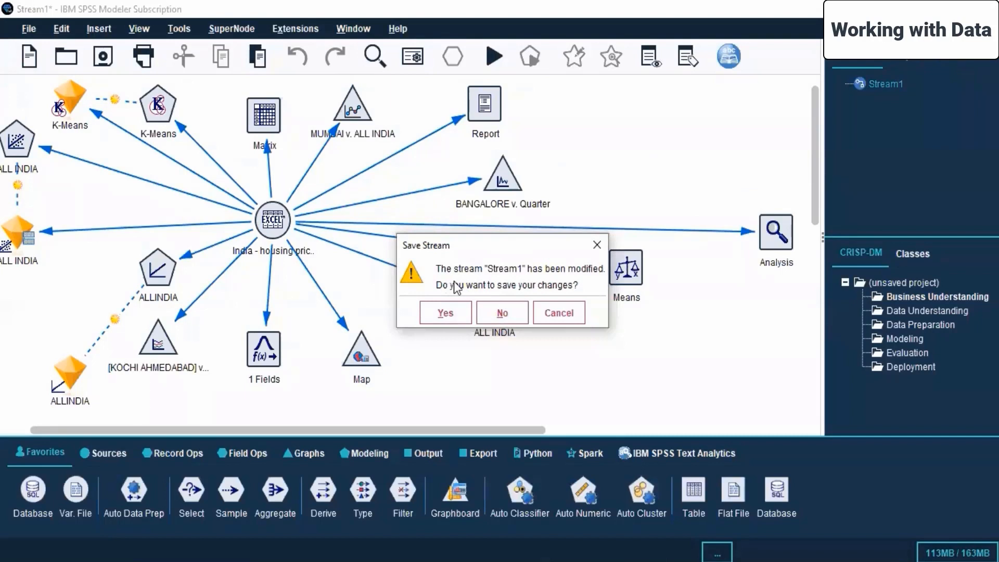
{"action": "left_click", "coordinate": [503, 313]}
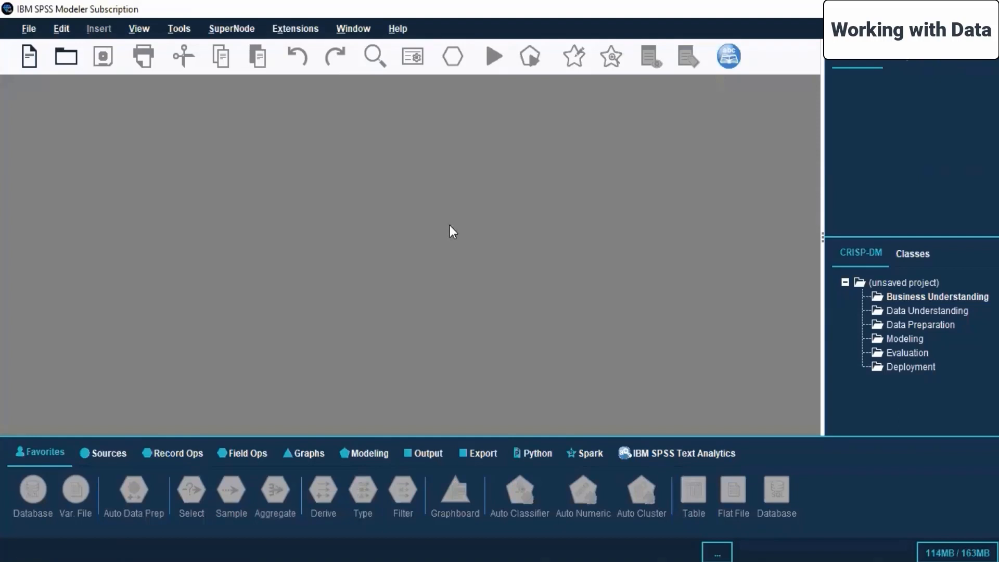
Step: Try to insert India - housing price index.xlsx from the Minitab Dataset folder on the Desktop, with the file filter set to All Files
{"action": "left_click", "coordinate": [63, 64]}
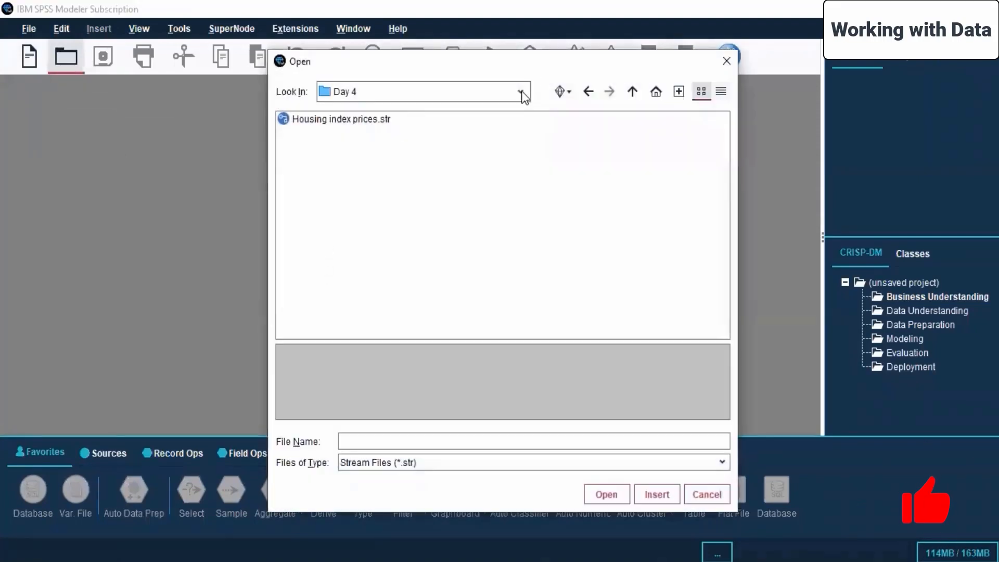
{"action": "left_click", "coordinate": [521, 93]}
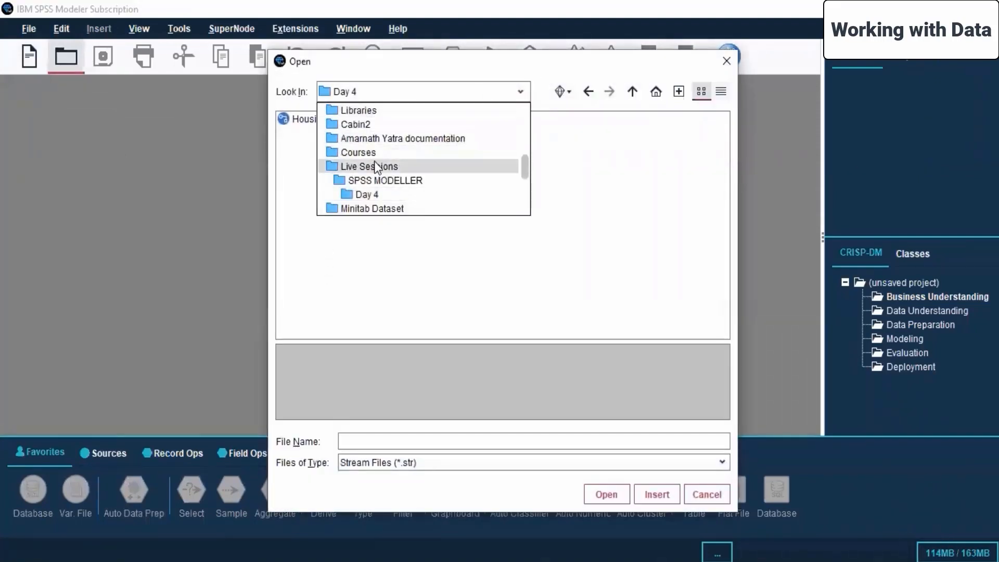
{"action": "scroll", "coordinate": [375, 162], "scroll_direction": "up", "scroll_amount": 5}
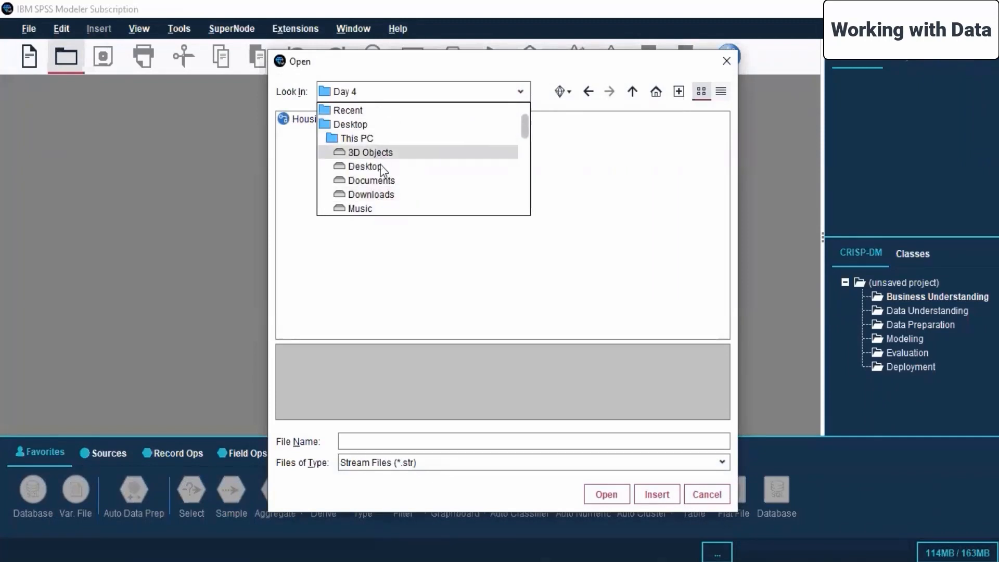
{"action": "left_click", "coordinate": [379, 166]}
{"action": "double_click", "coordinate": [324, 162]}
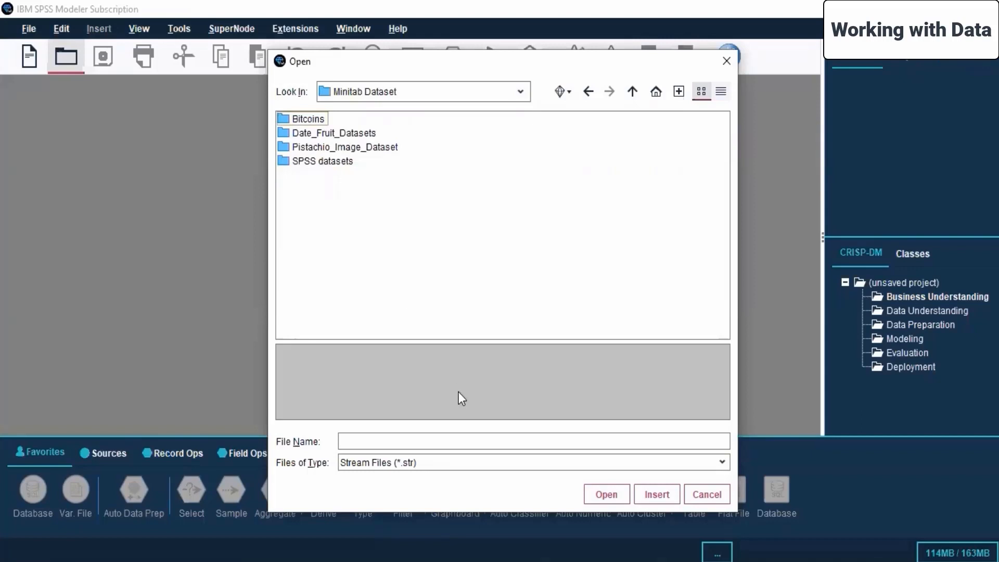
{"action": "left_click", "coordinate": [430, 469]}
{"action": "left_click", "coordinate": [395, 504]}
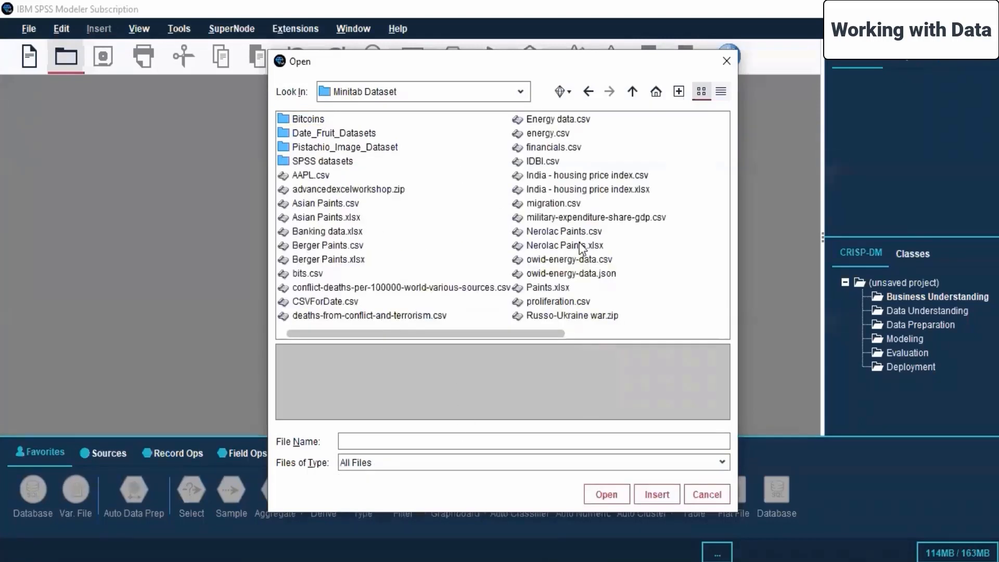
{"action": "left_click", "coordinate": [584, 191]}
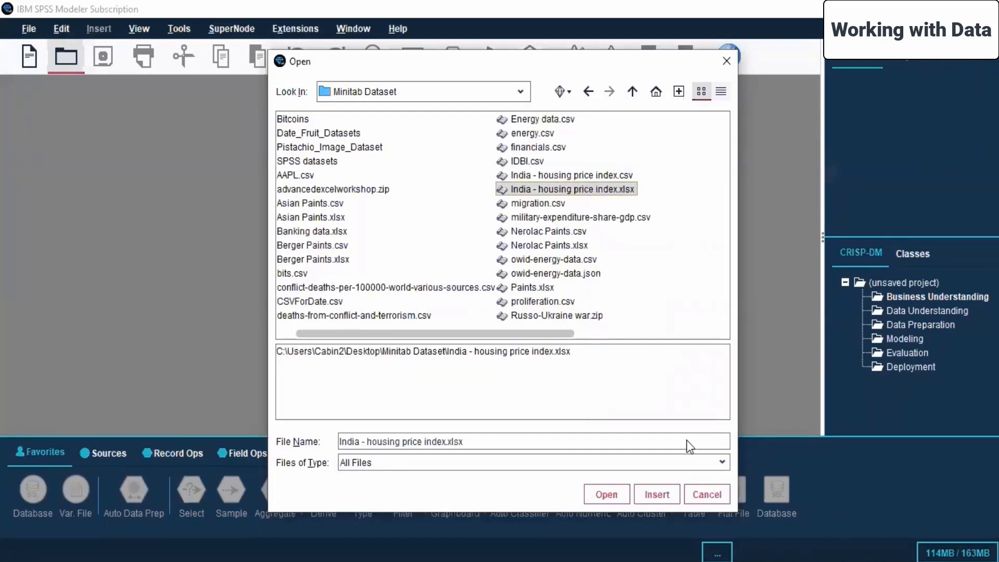
{"action": "left_click", "coordinate": [653, 492]}
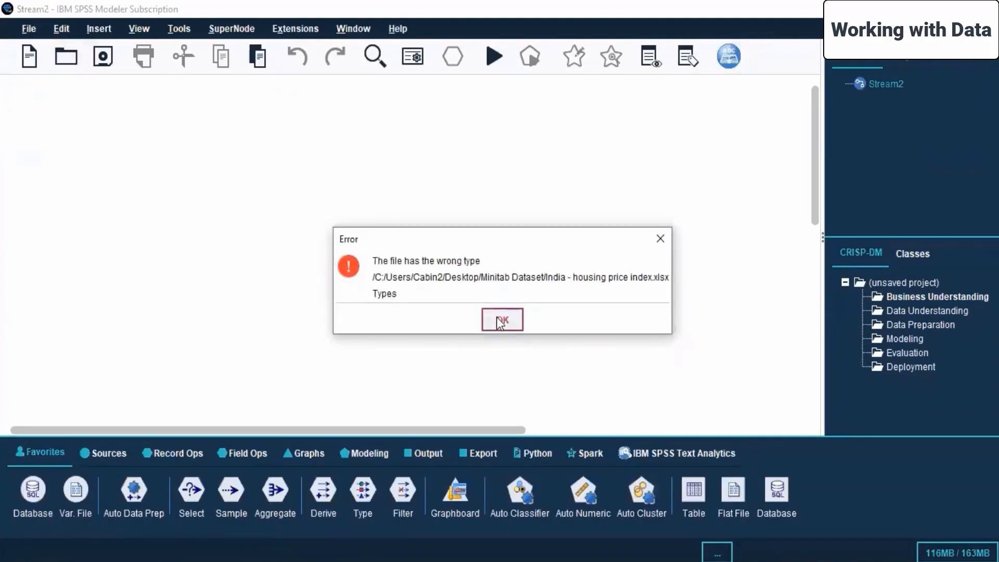
Step: Add a Fixed File source node to the empty stream and move it away from the canvas's edge
{"action": "left_click", "coordinate": [500, 321]}
{"action": "left_click", "coordinate": [109, 457]}
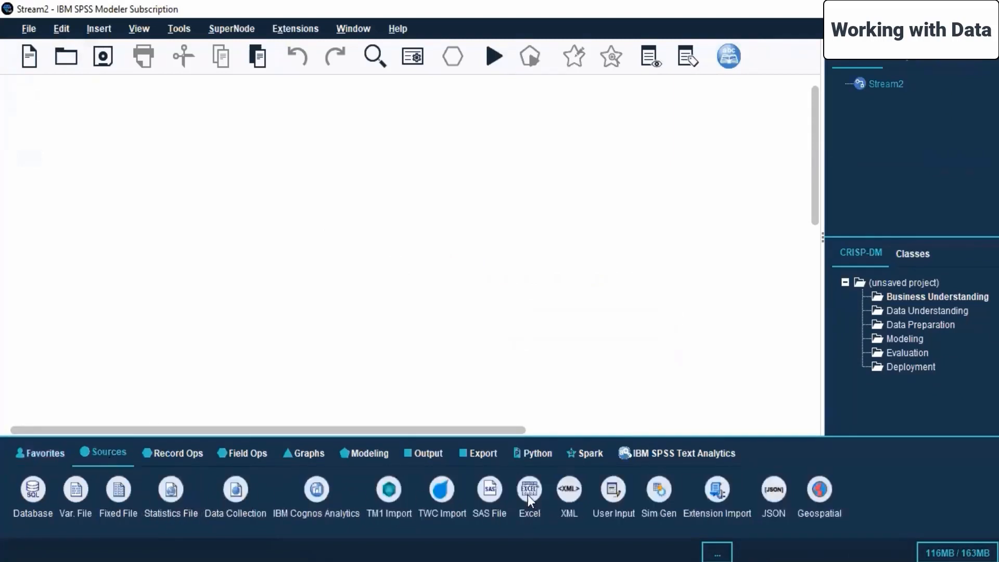
{"action": "double_click", "coordinate": [119, 488]}
{"action": "left_click_drag", "start_coordinate": [66, 183], "coordinate": [268, 183]}
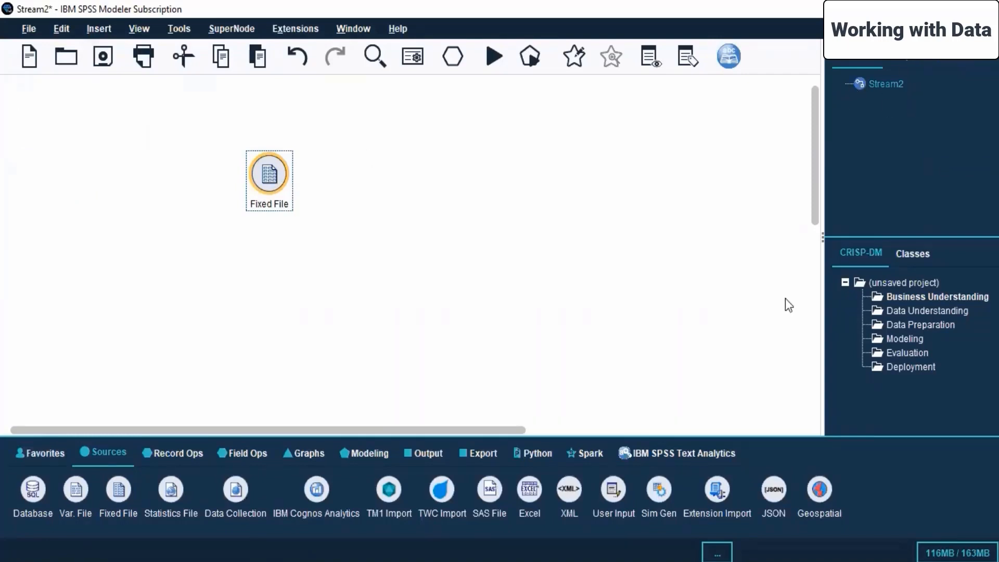
{"action": "left_click", "coordinate": [376, 198]}
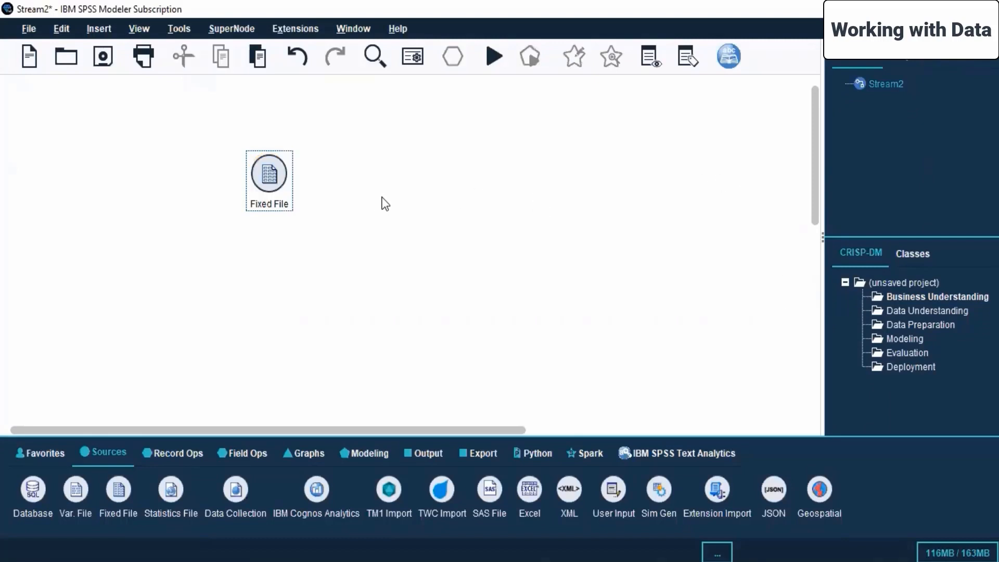
Step: Examine the Fixed File node's data, filter, types, annotations and file settings
{"action": "left_click", "coordinate": [267, 170]}
{"action": "right_click", "coordinate": [266, 167]}
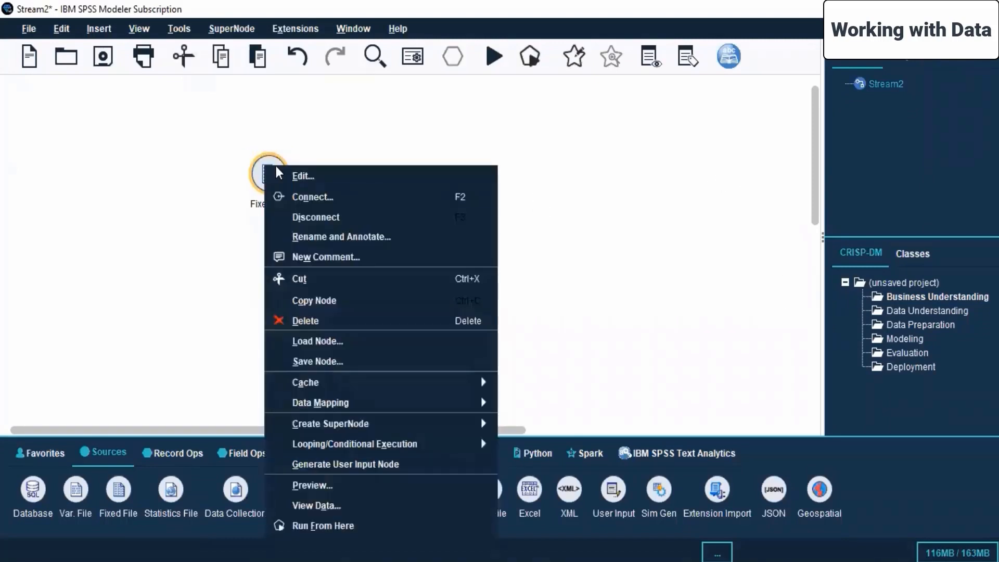
{"action": "left_click", "coordinate": [365, 176]}
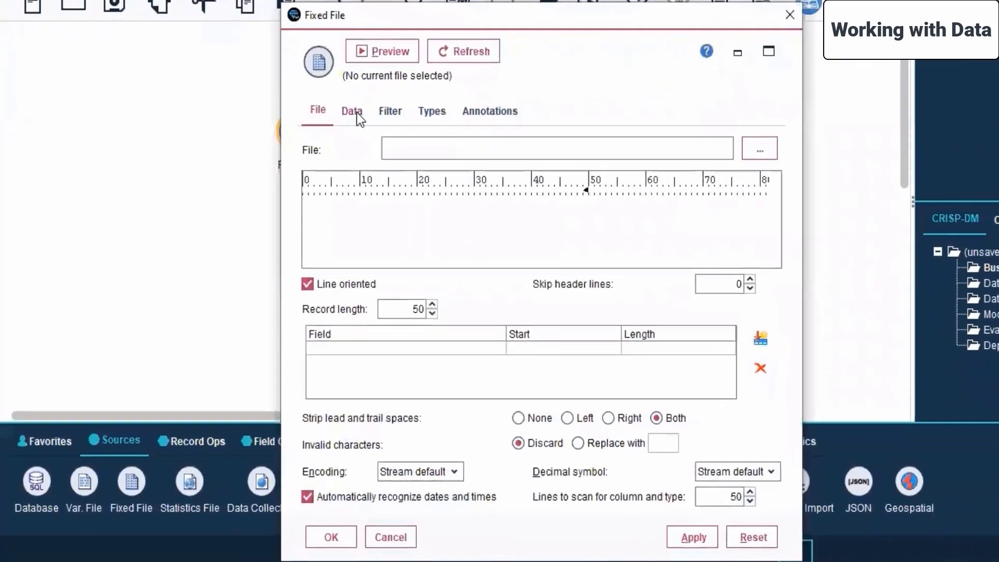
{"action": "left_click", "coordinate": [364, 107]}
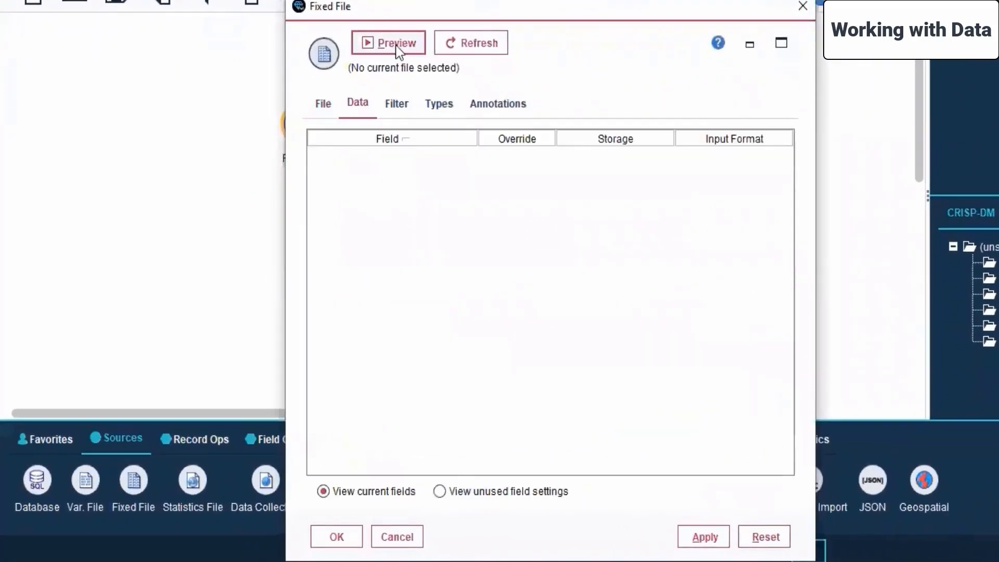
{"action": "left_click", "coordinate": [397, 104]}
{"action": "left_click", "coordinate": [448, 105]}
{"action": "left_click", "coordinate": [493, 105]}
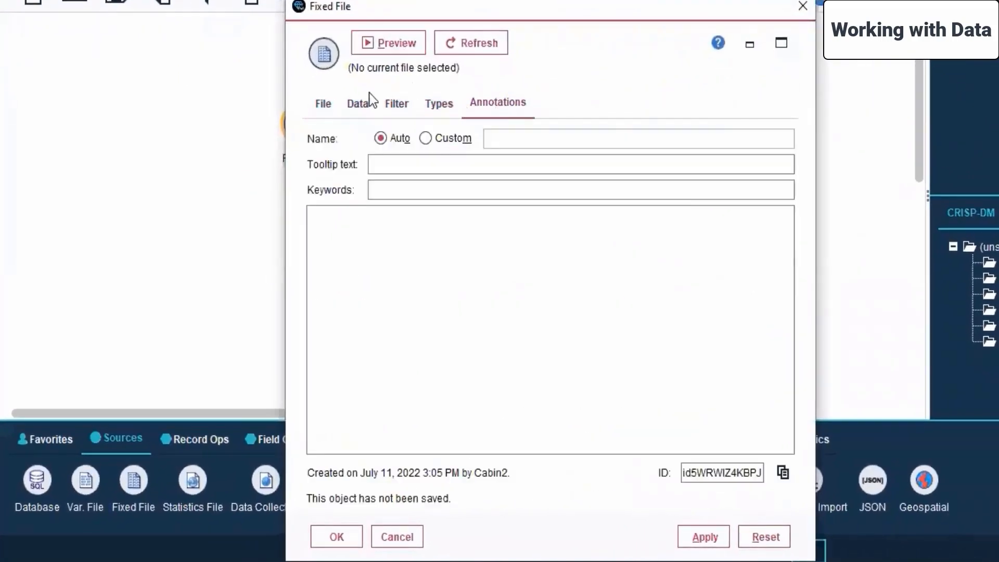
{"action": "left_click", "coordinate": [317, 105]}
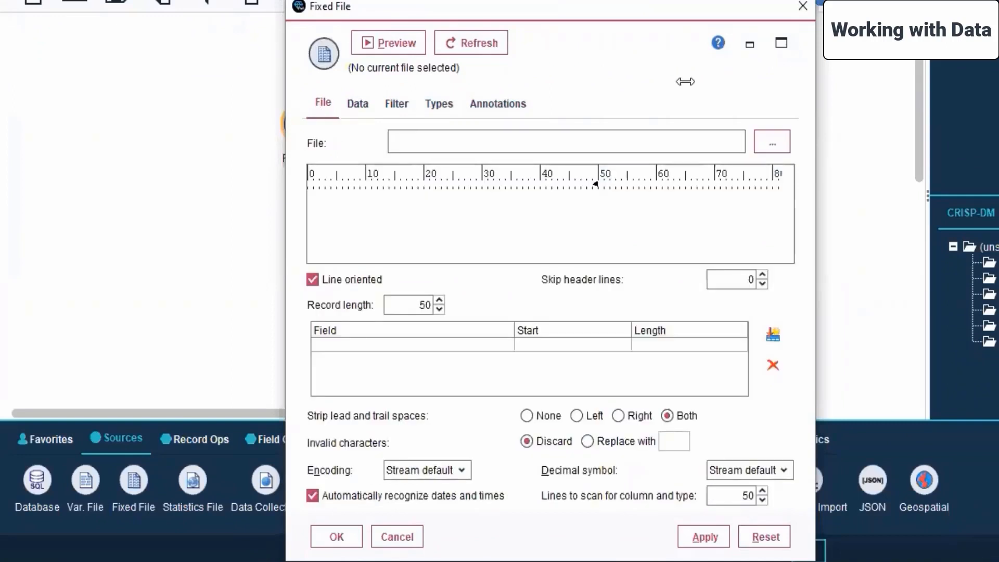
Step: Load India - housing price index.csv from the Minitab Dataset folder into the Fixed File node and apply the setting
{"action": "left_click", "coordinate": [773, 140]}
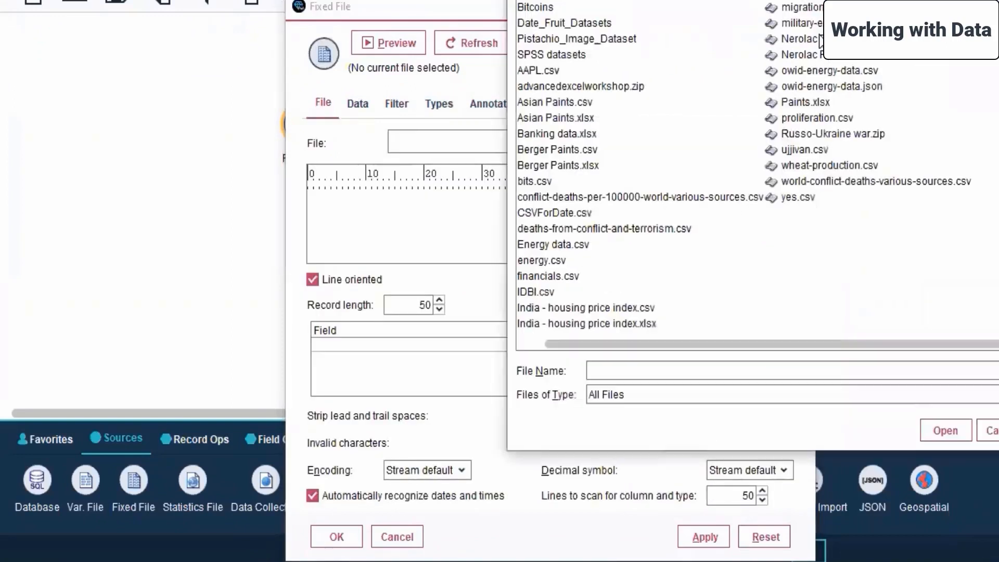
{"action": "left_click_drag", "start_coordinate": [731, 0], "coordinate": [635, 18]}
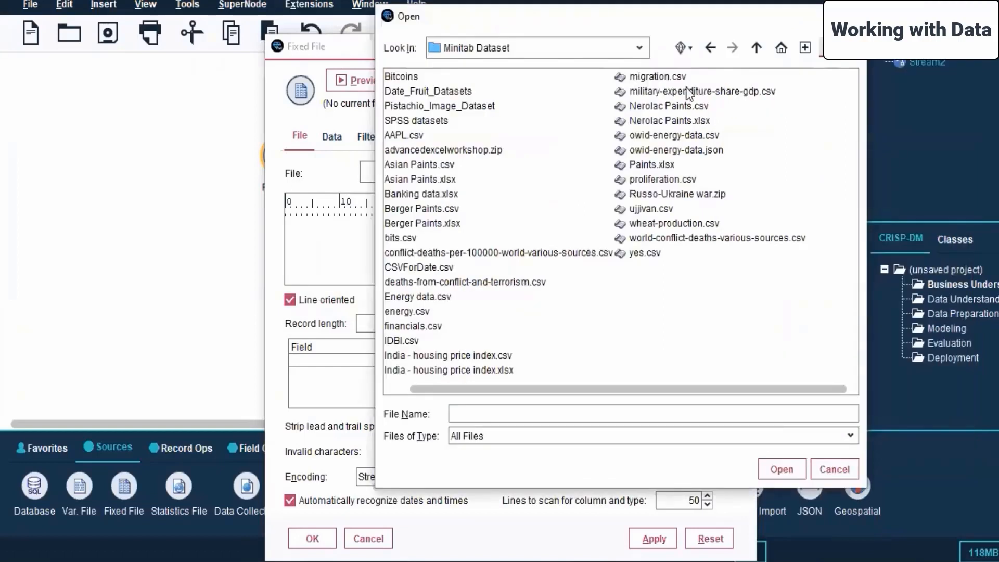
{"action": "left_click", "coordinate": [488, 355]}
{"action": "left_click", "coordinate": [779, 469]}
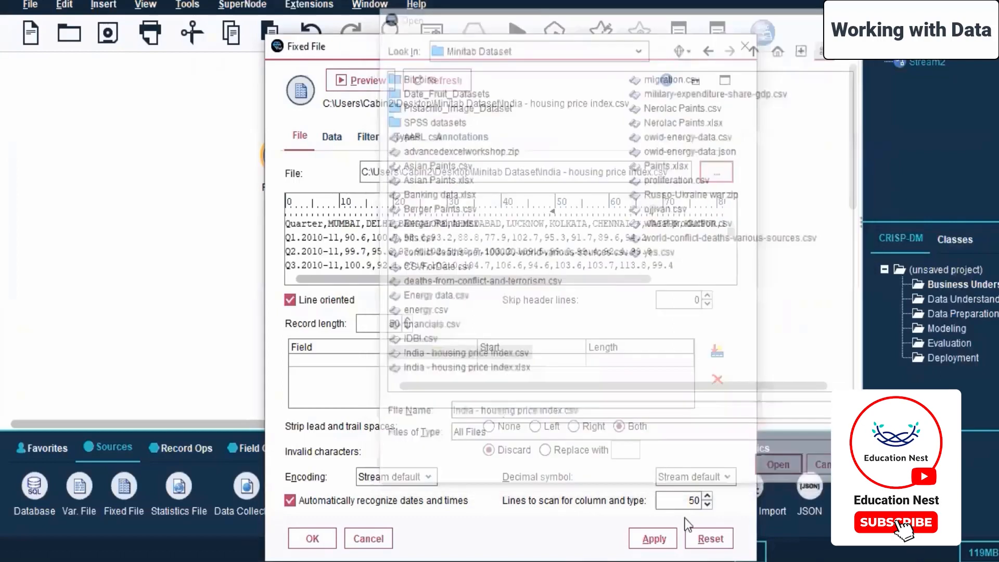
{"action": "left_click", "coordinate": [361, 80]}
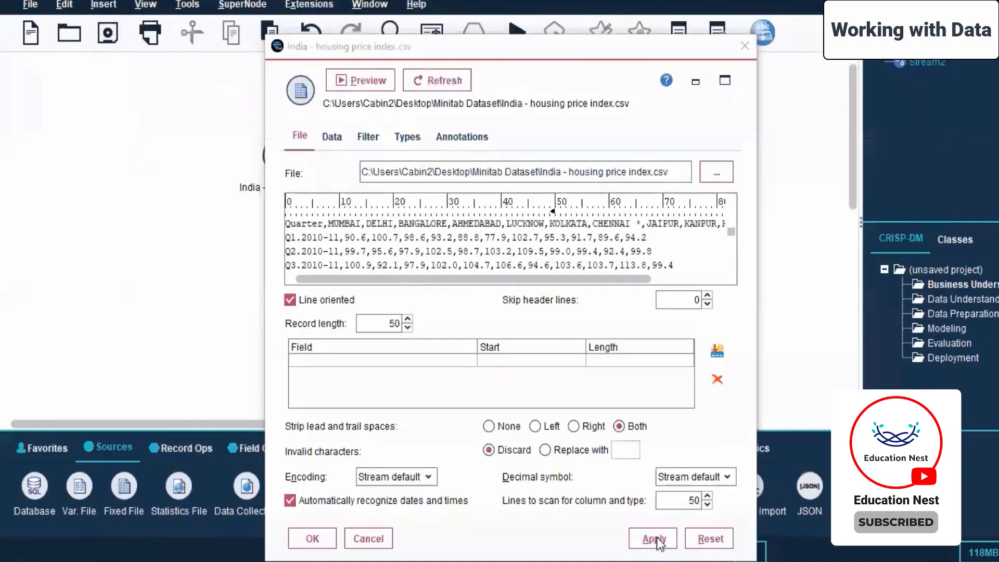
{"action": "left_click", "coordinate": [657, 541]}
{"action": "left_click", "coordinate": [319, 541]}
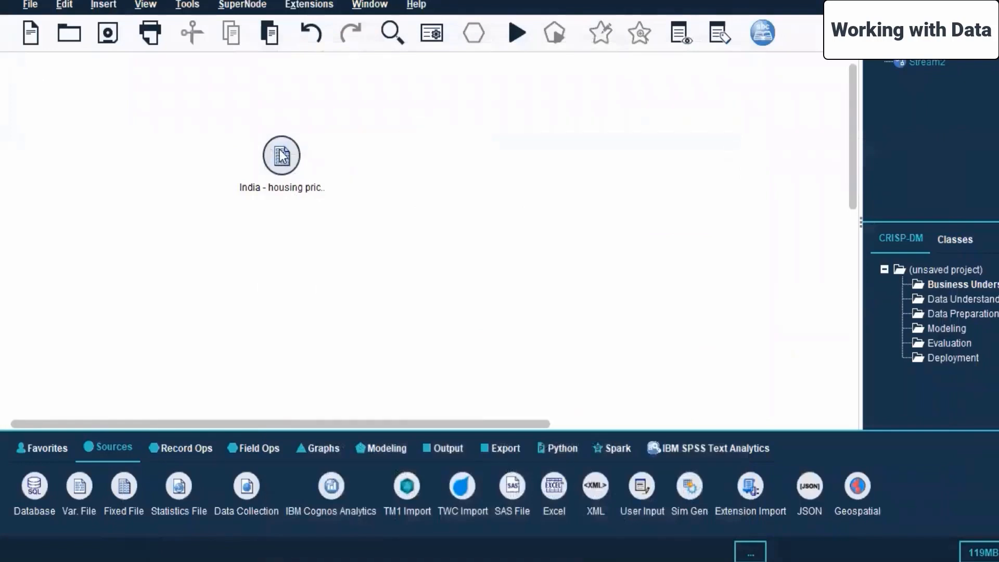
Step: View the housing price CSV node's data and check its data and filter field settings
{"action": "right_click", "coordinate": [279, 149]}
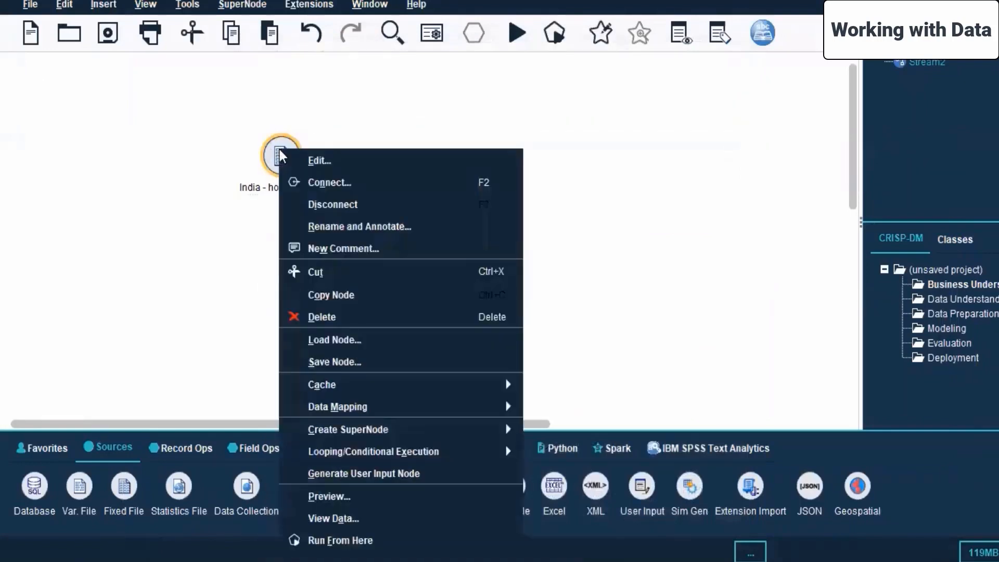
{"action": "left_click", "coordinate": [336, 517]}
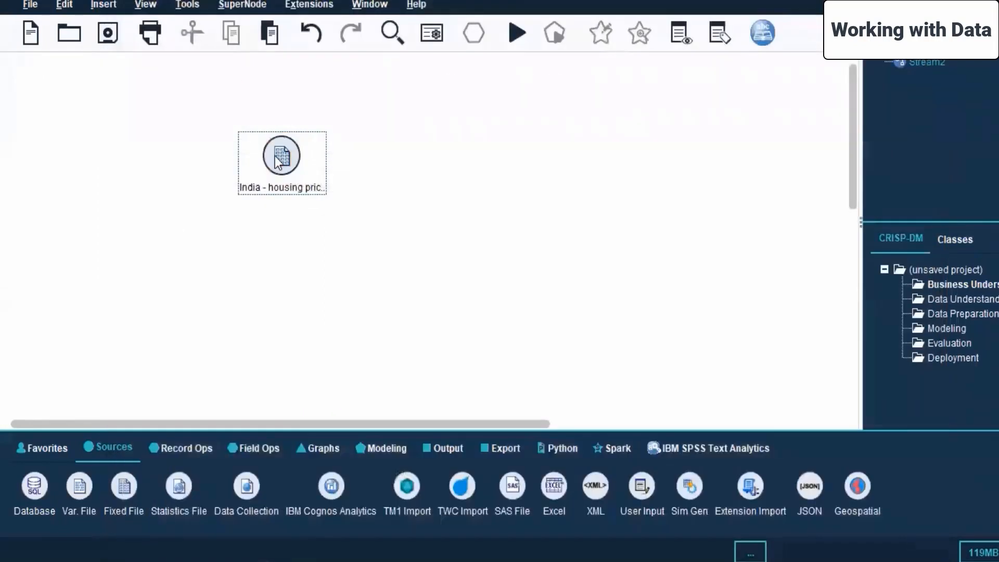
{"action": "right_click", "coordinate": [275, 156]}
{"action": "left_click", "coordinate": [310, 168]}
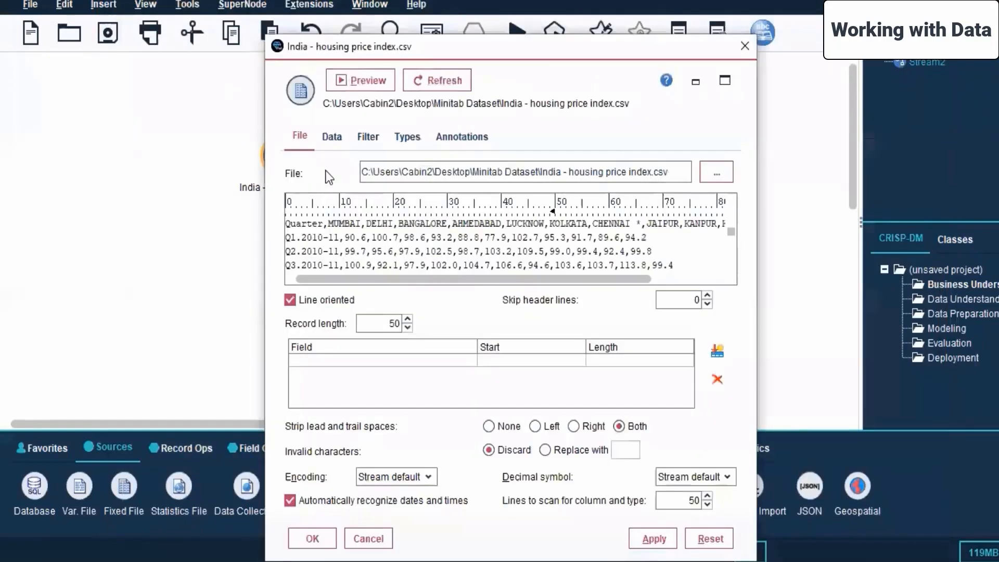
{"action": "left_click", "coordinate": [331, 138]}
{"action": "left_click", "coordinate": [368, 137]}
Step: Try to read the field values in the housing price CSV node's type settings, checking its filter and file settings in between
{"action": "left_click", "coordinate": [408, 135]}
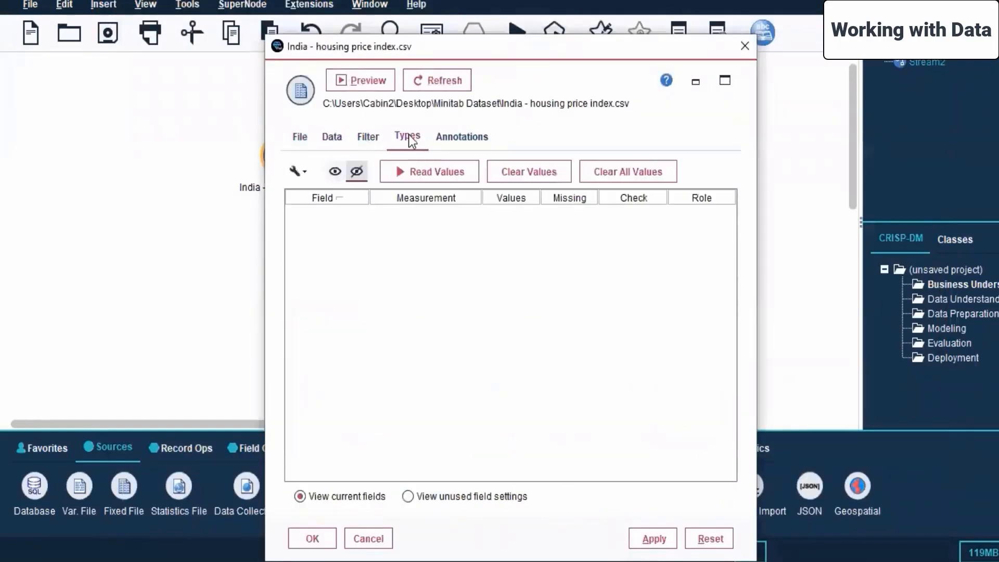
{"action": "left_click", "coordinate": [422, 168]}
{"action": "left_click", "coordinate": [471, 333]}
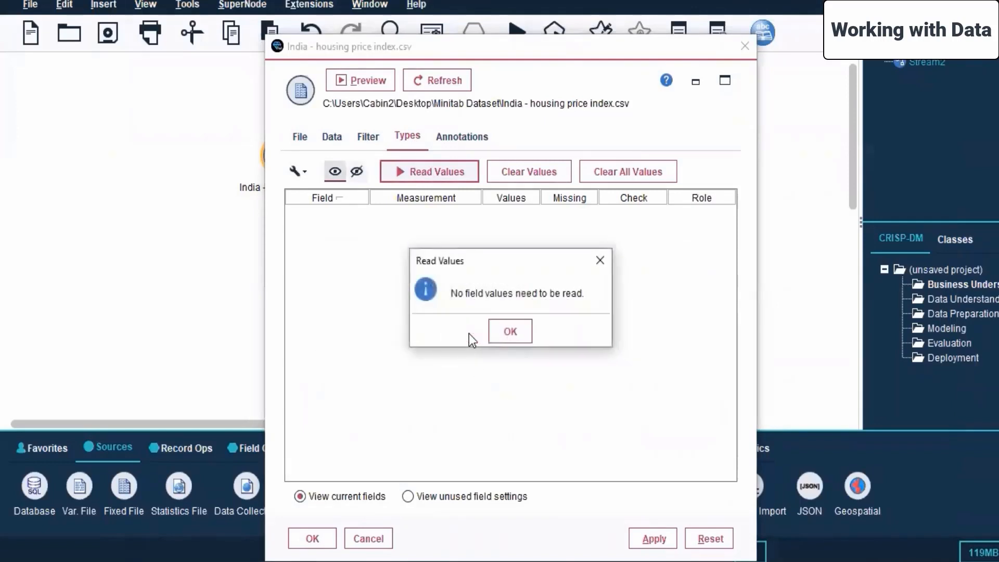
{"action": "left_click", "coordinate": [506, 333]}
{"action": "left_click", "coordinate": [368, 139]}
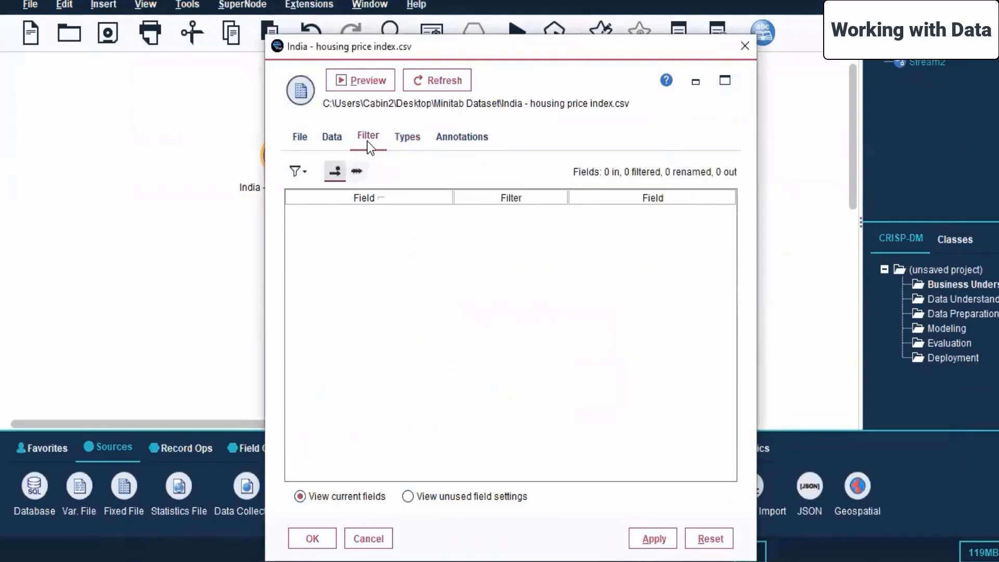
{"action": "left_click", "coordinate": [313, 134]}
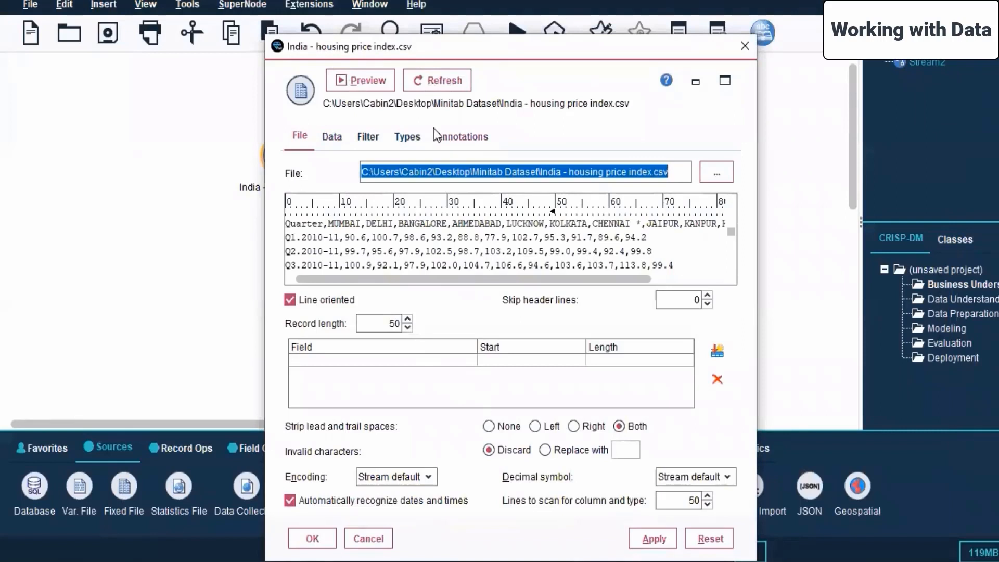
{"action": "left_click", "coordinate": [407, 139]}
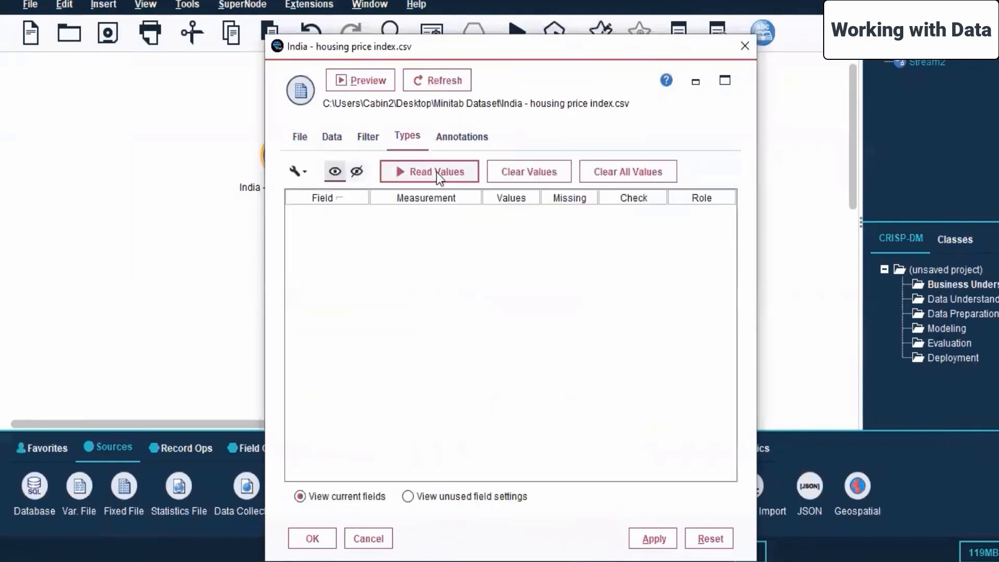
{"action": "left_click", "coordinate": [456, 172]}
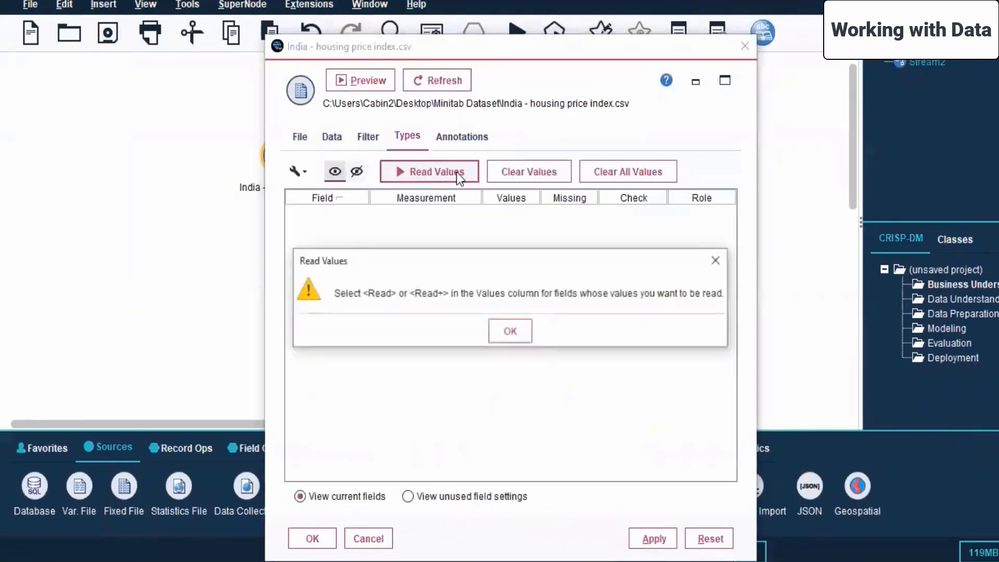
{"action": "left_click", "coordinate": [512, 329]}
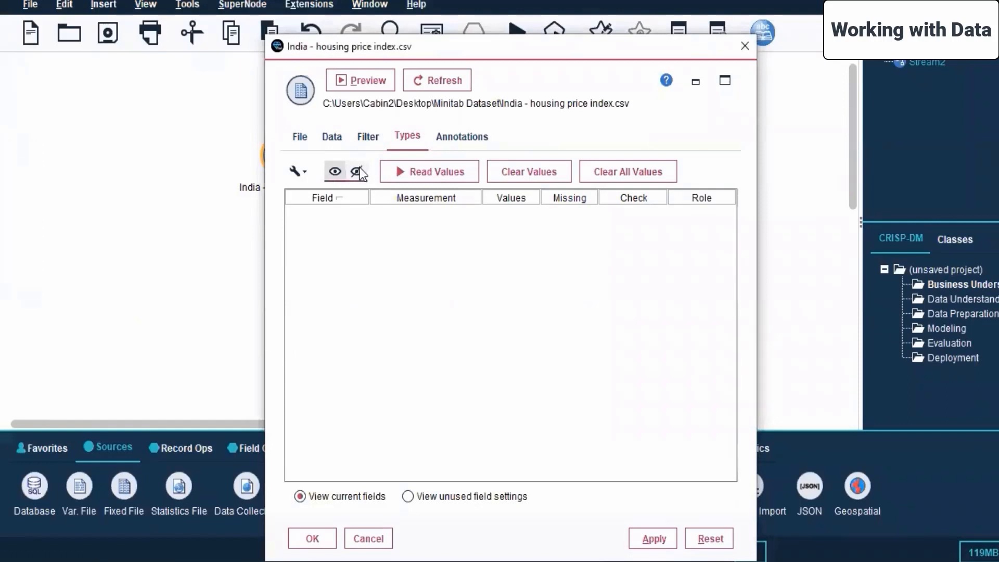
Step: Check the CSV node's filter, data and unused field settings, preview its records, and close its settings
{"action": "left_click", "coordinate": [368, 137]}
{"action": "left_click", "coordinate": [328, 137]}
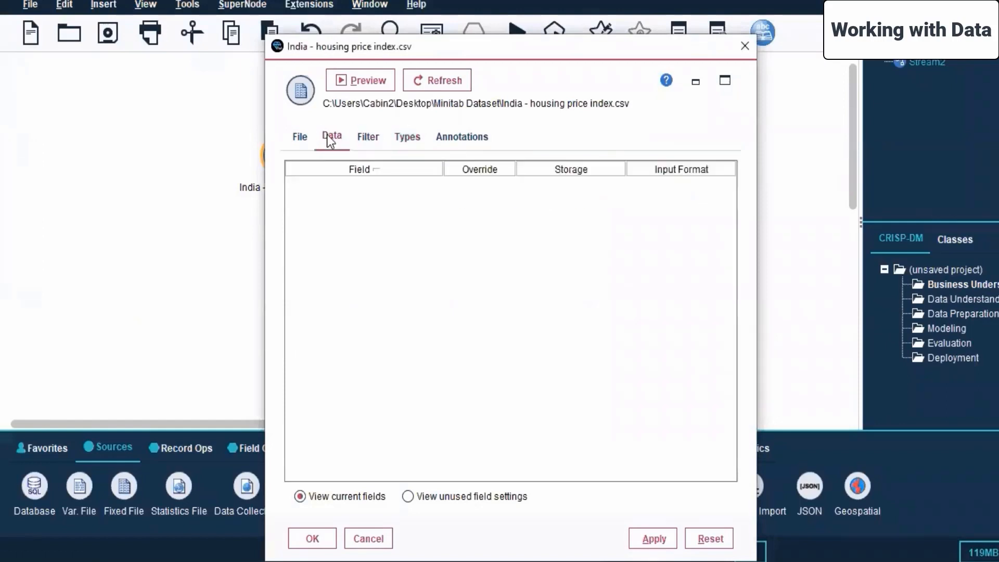
{"action": "left_click", "coordinate": [432, 494]}
{"action": "left_click", "coordinate": [303, 147]}
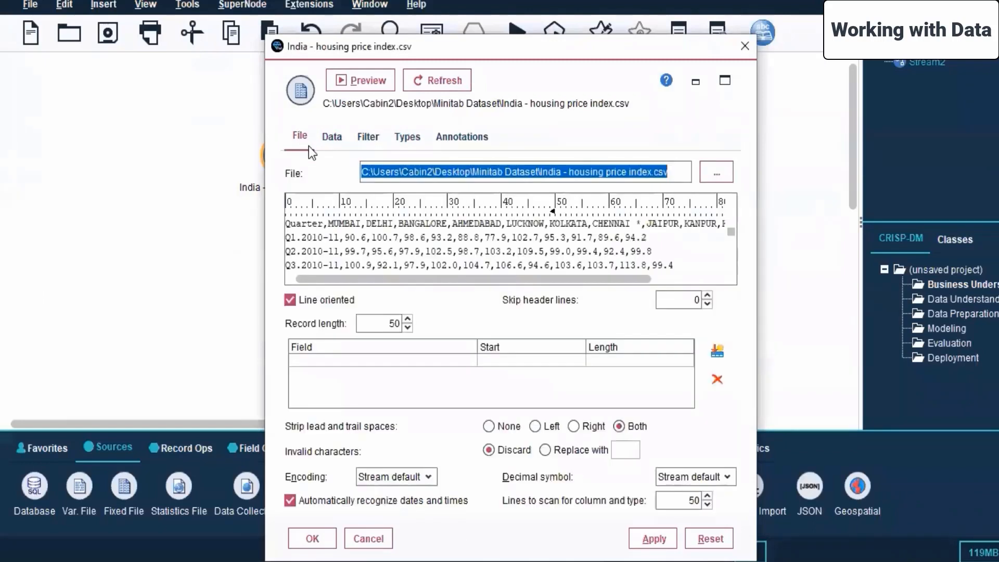
{"action": "left_click_drag", "start_coordinate": [429, 283], "coordinate": [388, 298]}
{"action": "left_click", "coordinate": [384, 82]}
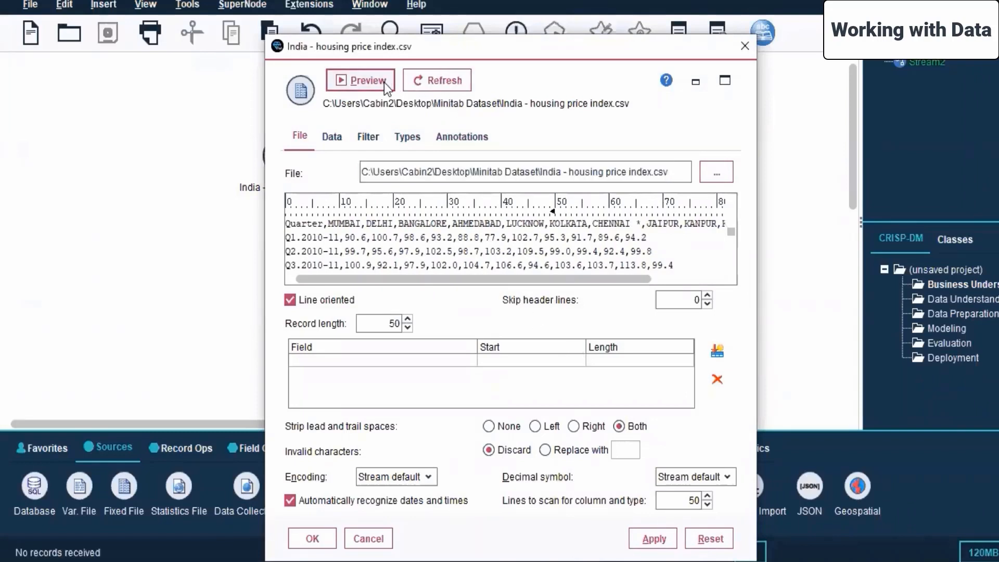
{"action": "left_click", "coordinate": [928, 2]}
{"action": "left_click", "coordinate": [744, 47]}
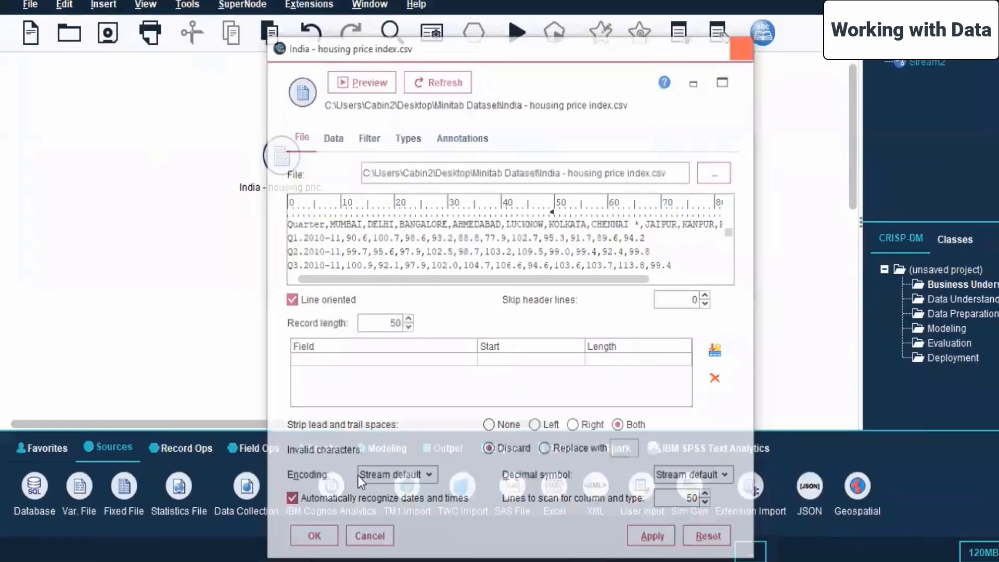
Step: Delete the housing price CSV node from the stream and add an Excel source node instead
{"action": "right_click", "coordinate": [280, 152]}
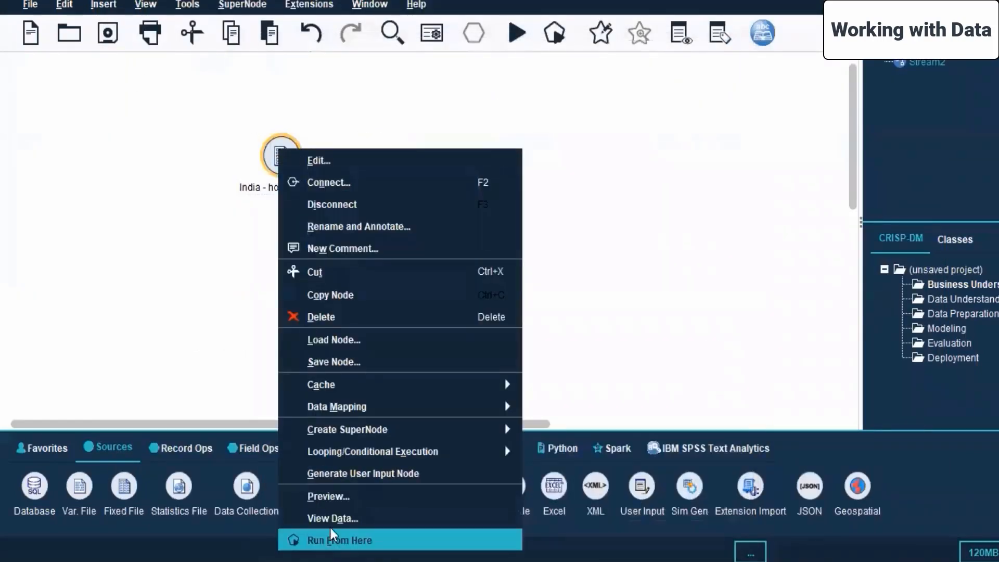
{"action": "left_click", "coordinate": [316, 315]}
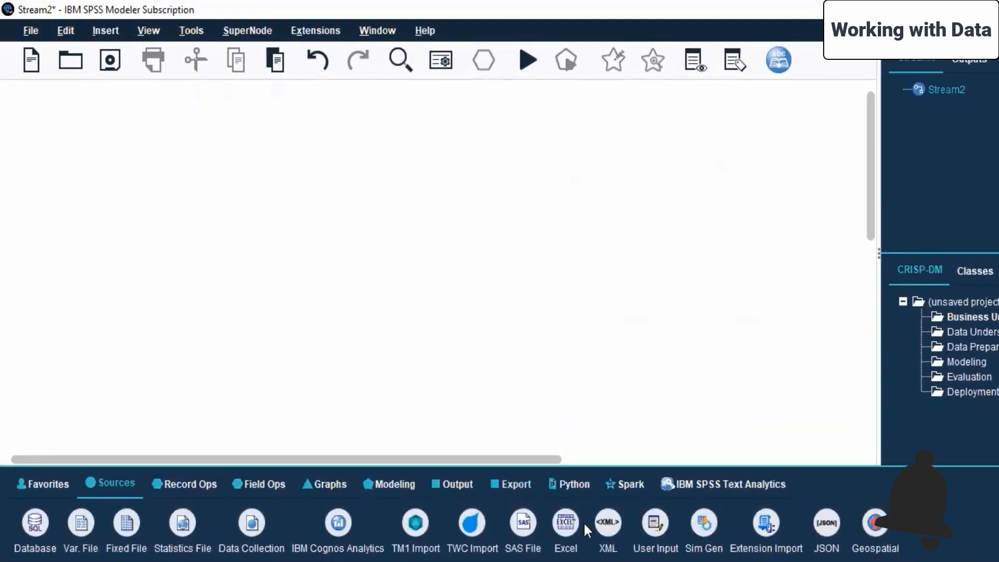
{"action": "double_click", "coordinate": [565, 523]}
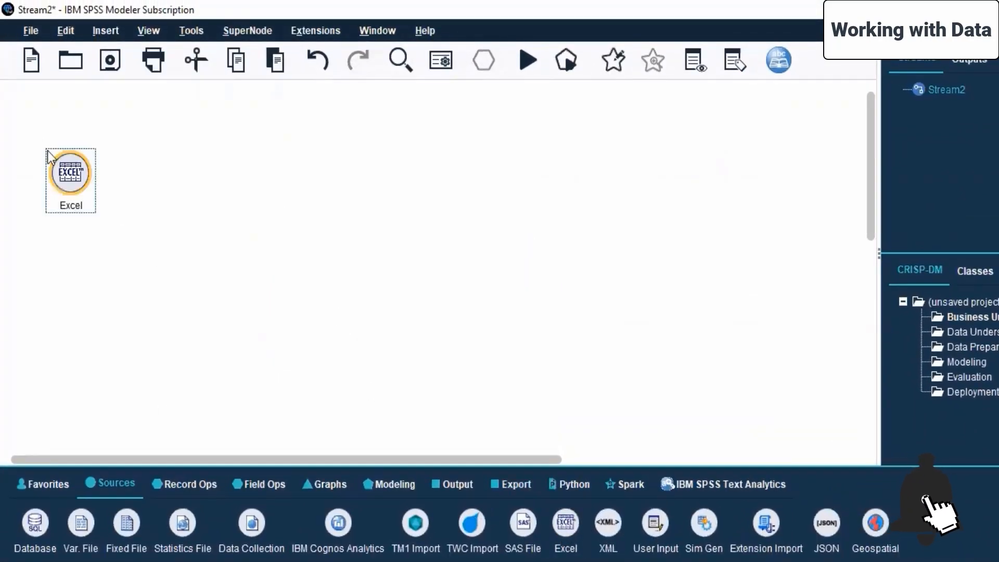
Step: Set the new Excel node's file type to Excel 97-2003 (*.xls) and import India - housing price index.xlsx, listing all files
{"action": "right_click", "coordinate": [68, 173]}
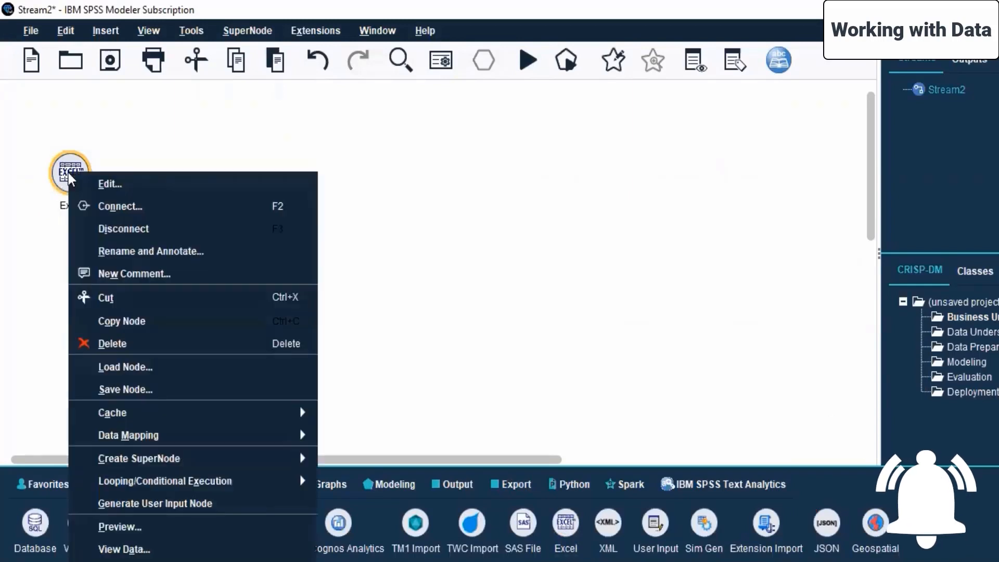
{"action": "left_click", "coordinate": [99, 183]}
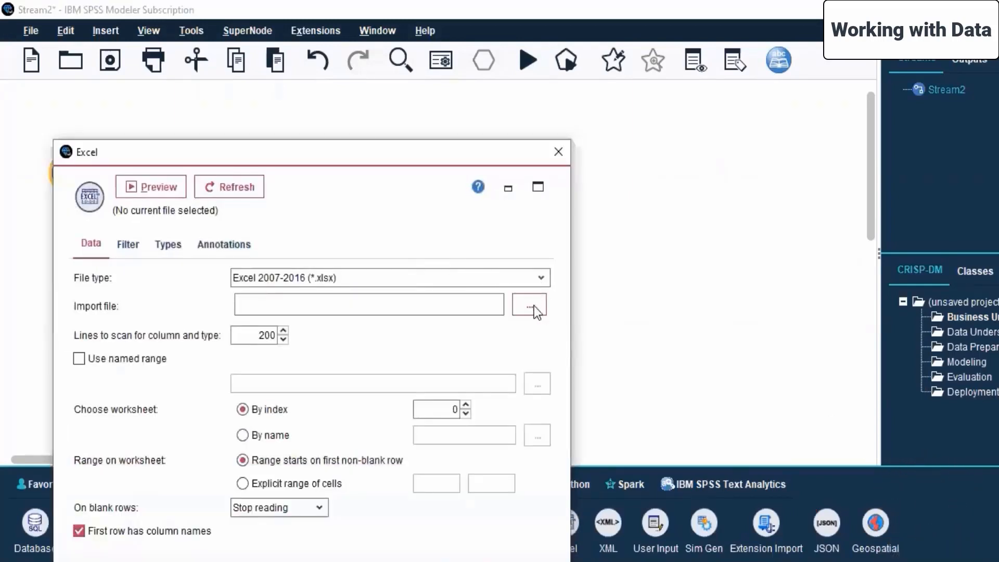
{"action": "left_click", "coordinate": [535, 277]}
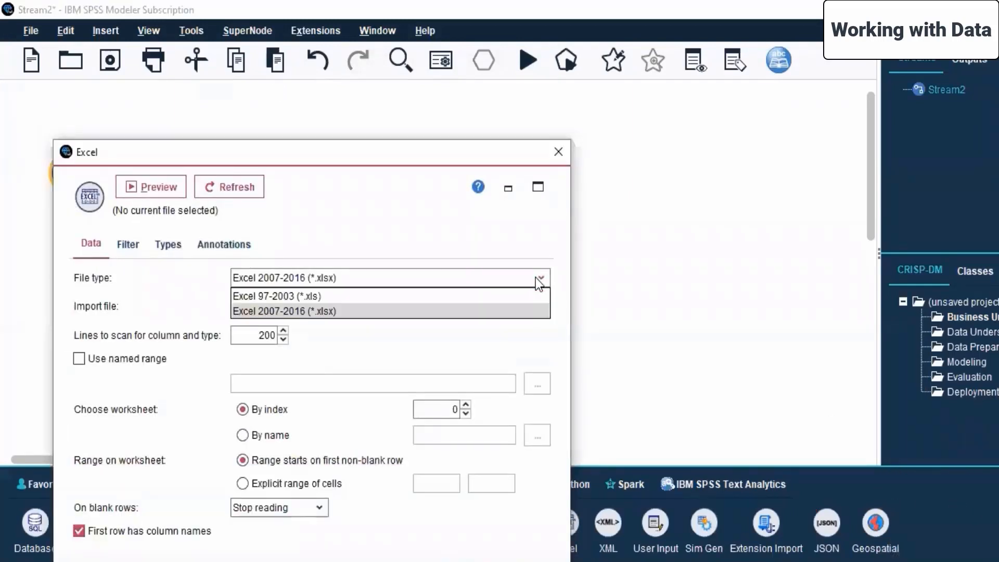
{"action": "left_click", "coordinate": [409, 297]}
{"action": "left_click", "coordinate": [536, 307]}
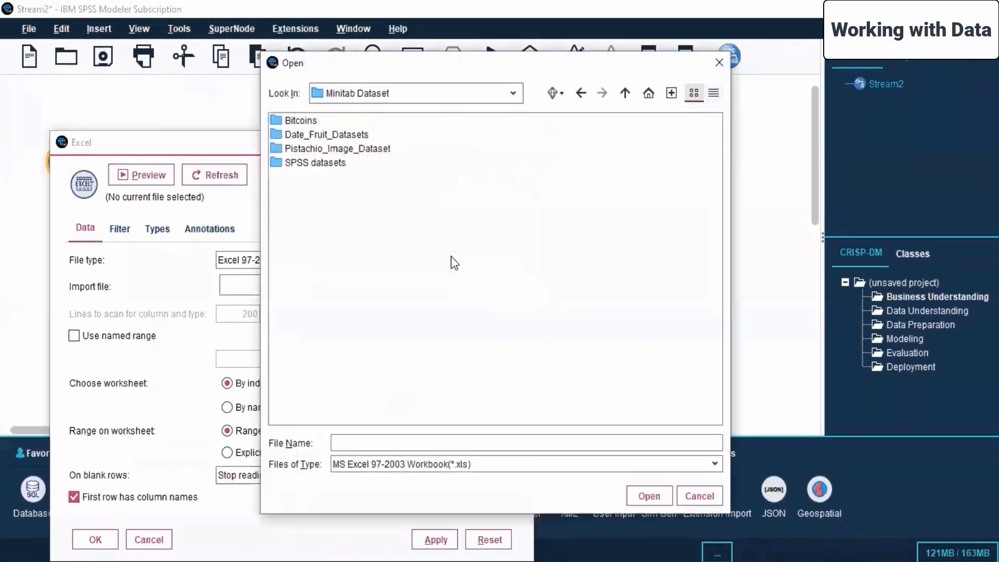
{"action": "left_click", "coordinate": [446, 465]}
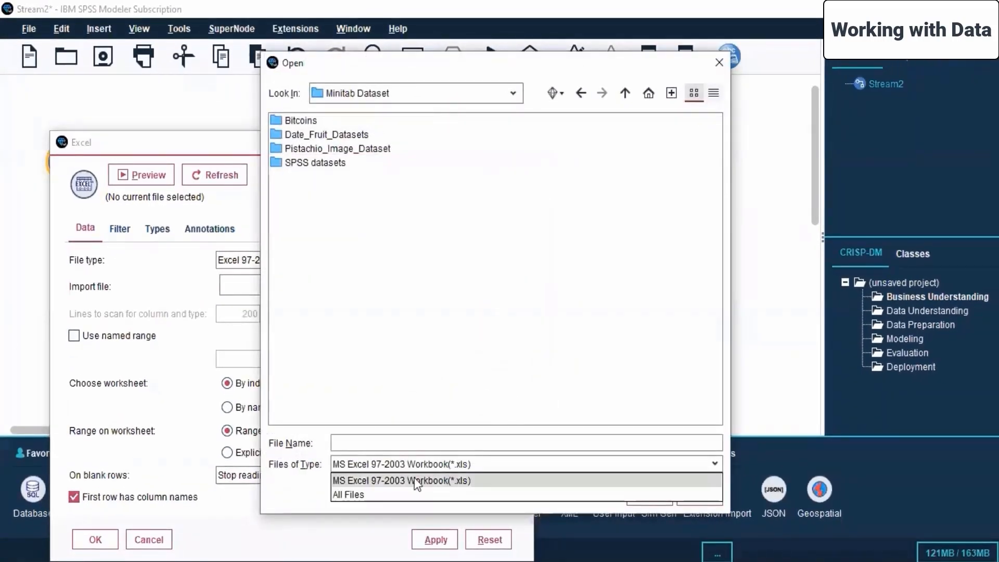
{"action": "left_click", "coordinate": [413, 493]}
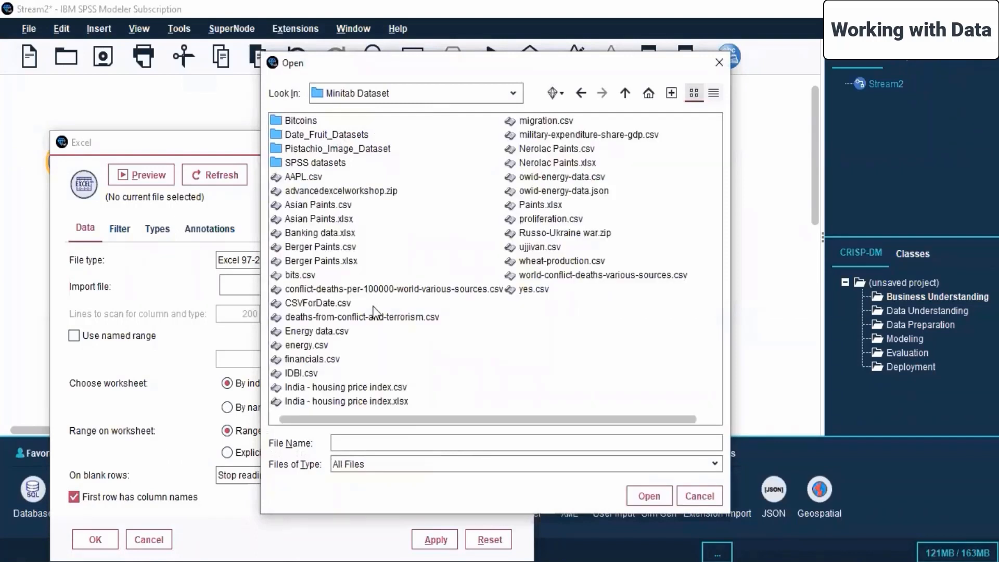
{"action": "left_click", "coordinate": [389, 401]}
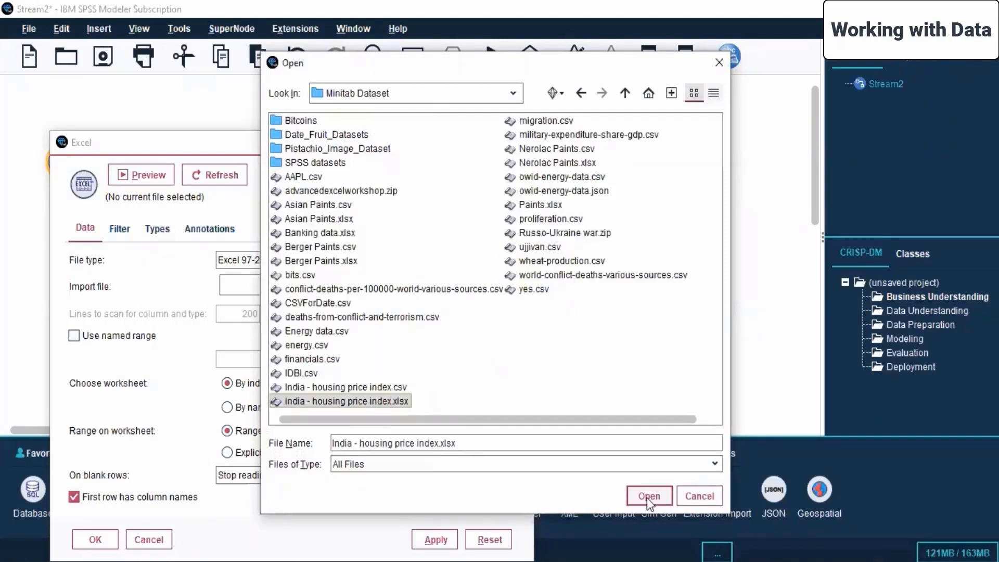
{"action": "left_click", "coordinate": [647, 496]}
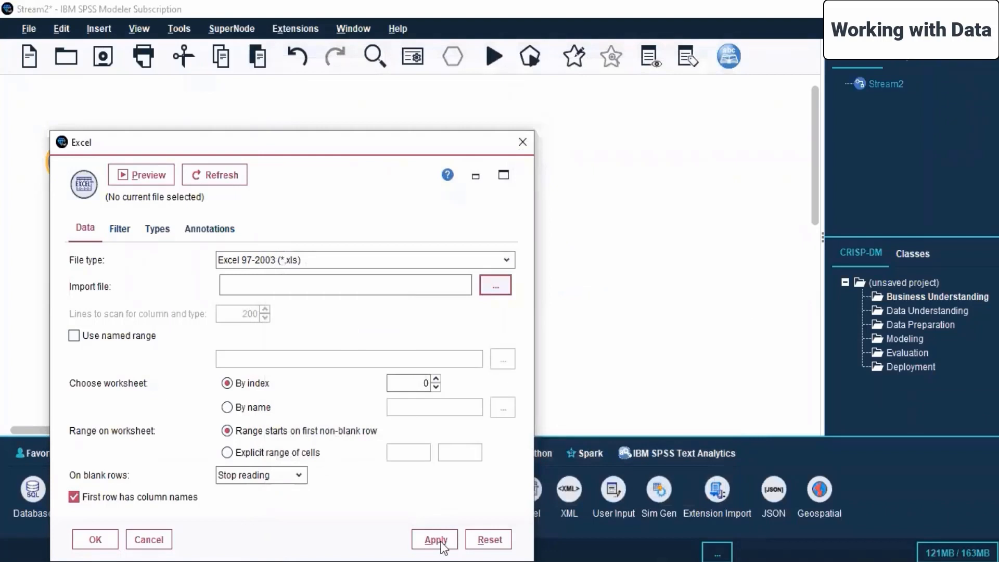
{"action": "left_click", "coordinate": [95, 539]}
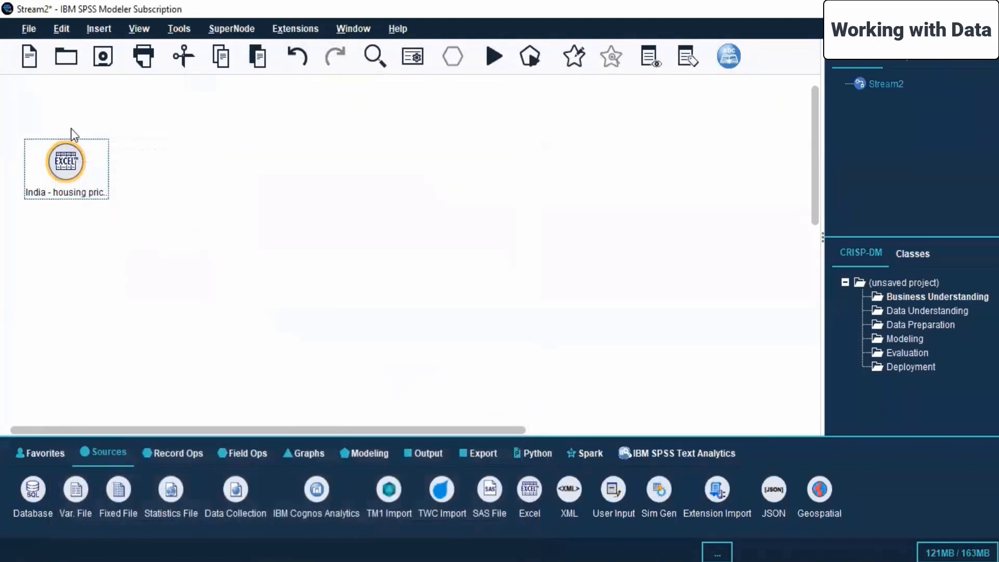
Step: Reopen the Excel node's settings, try to preview its records, and dismiss the stream messages
{"action": "right_click", "coordinate": [76, 162]}
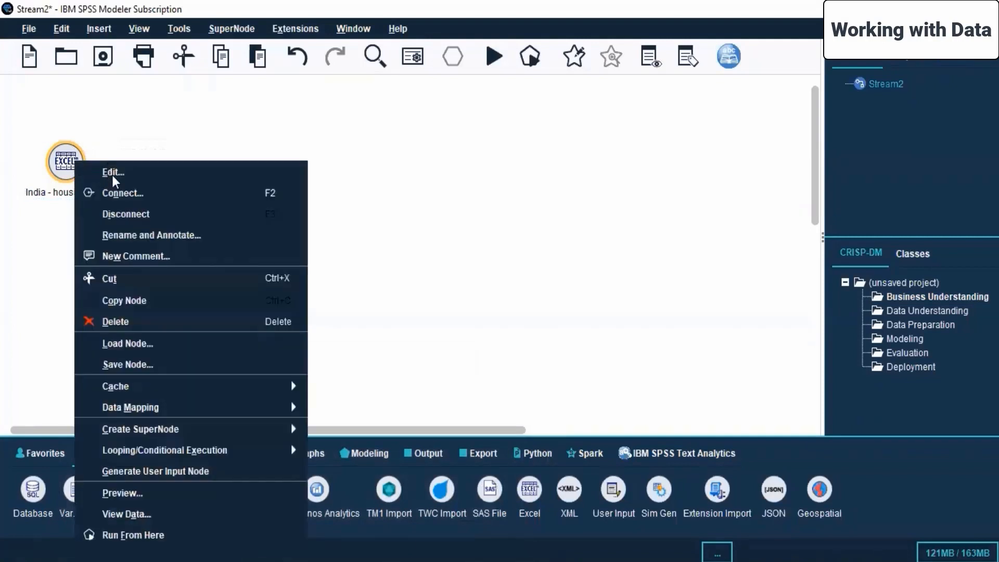
{"action": "left_click", "coordinate": [113, 174]}
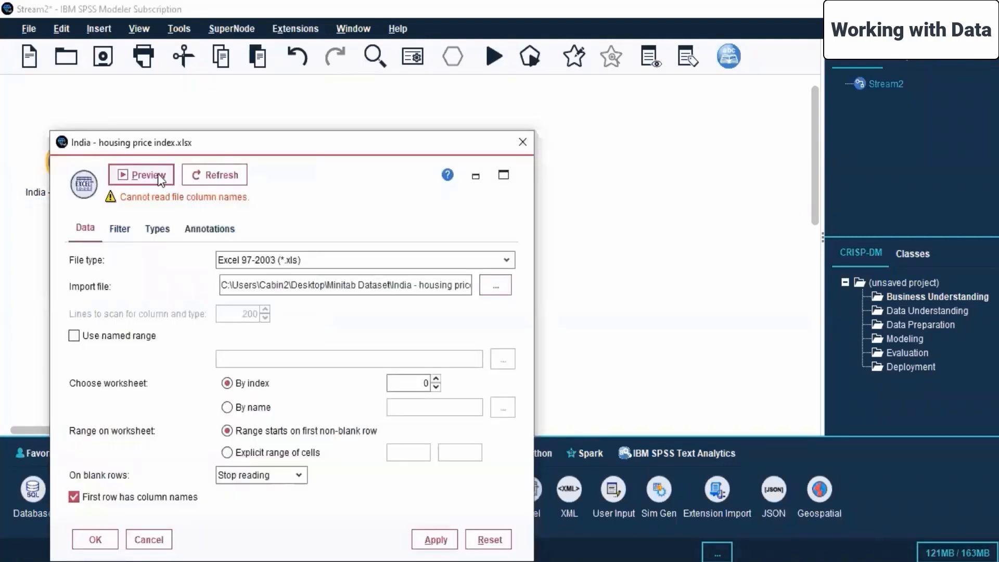
{"action": "left_click", "coordinate": [133, 168]}
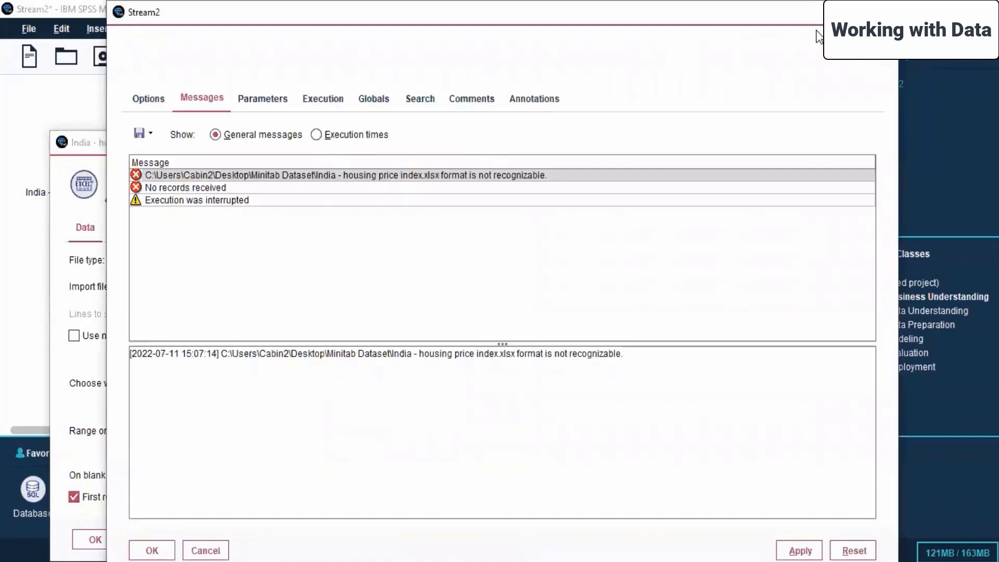
{"action": "left_click", "coordinate": [886, 12]}
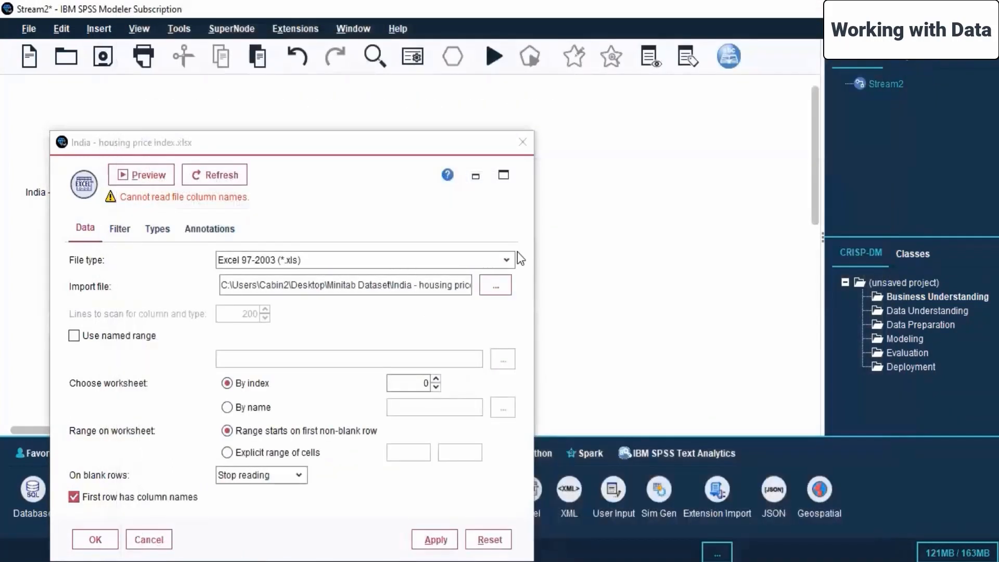
Step: Set the Excel node's file type to Excel 2007-2016 (*.xlsx) and accept the settings
{"action": "left_click", "coordinate": [506, 260]}
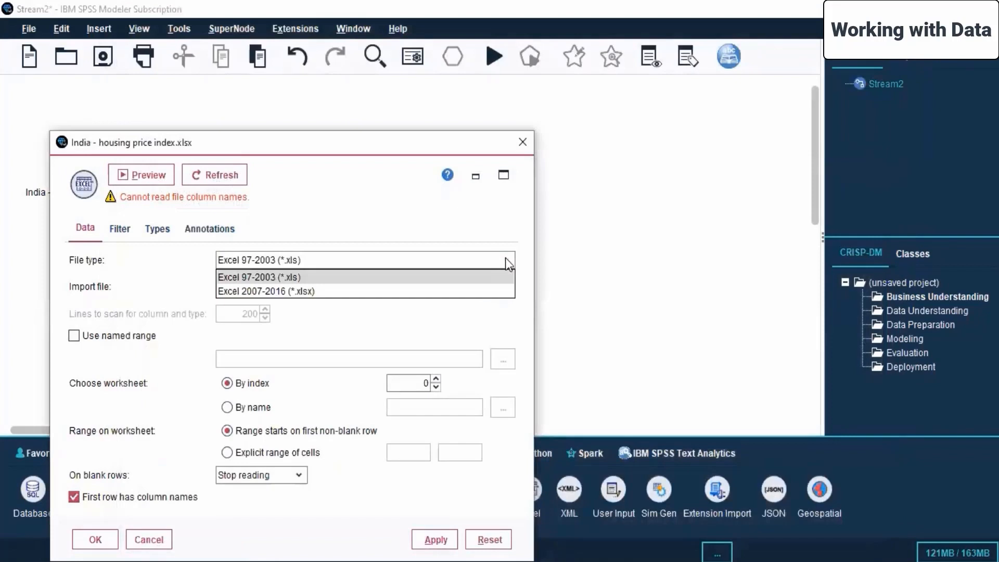
{"action": "left_click", "coordinate": [237, 291]}
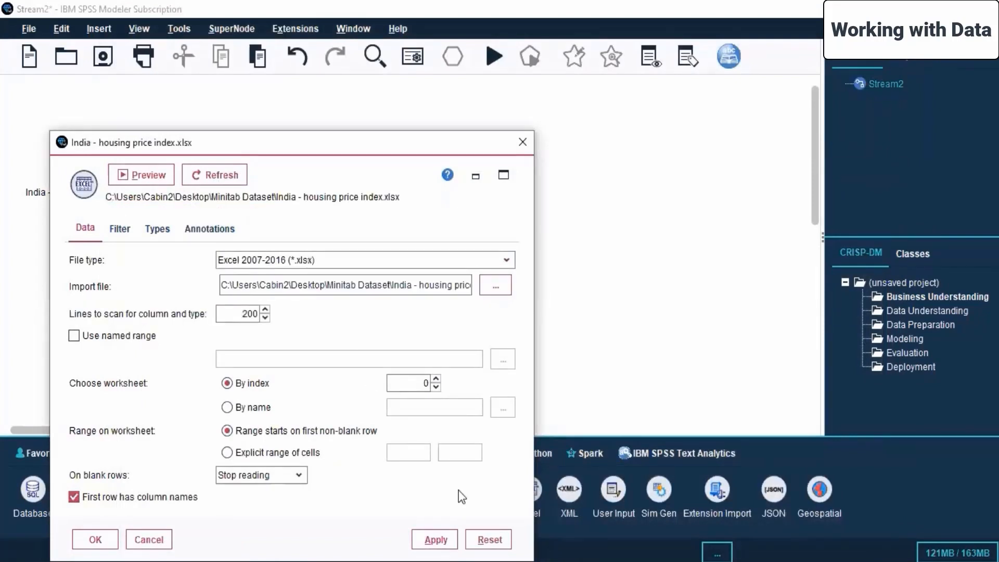
{"action": "left_click", "coordinate": [97, 538]}
Step: View the Excel node's data as a maximized spreadsheet, examine the quarters and city columns, and close the view
{"action": "right_click", "coordinate": [64, 149]}
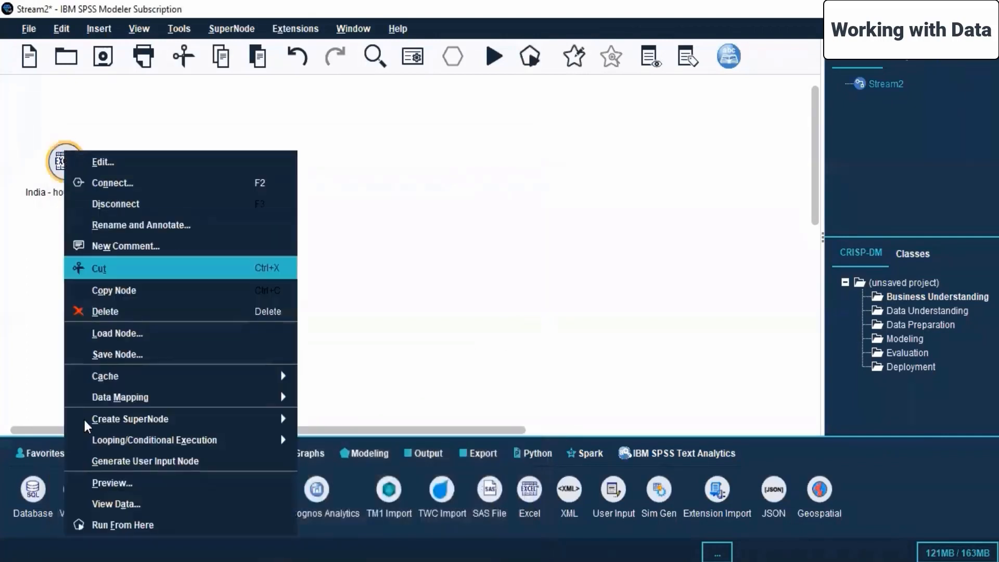
{"action": "left_click", "coordinate": [120, 503]}
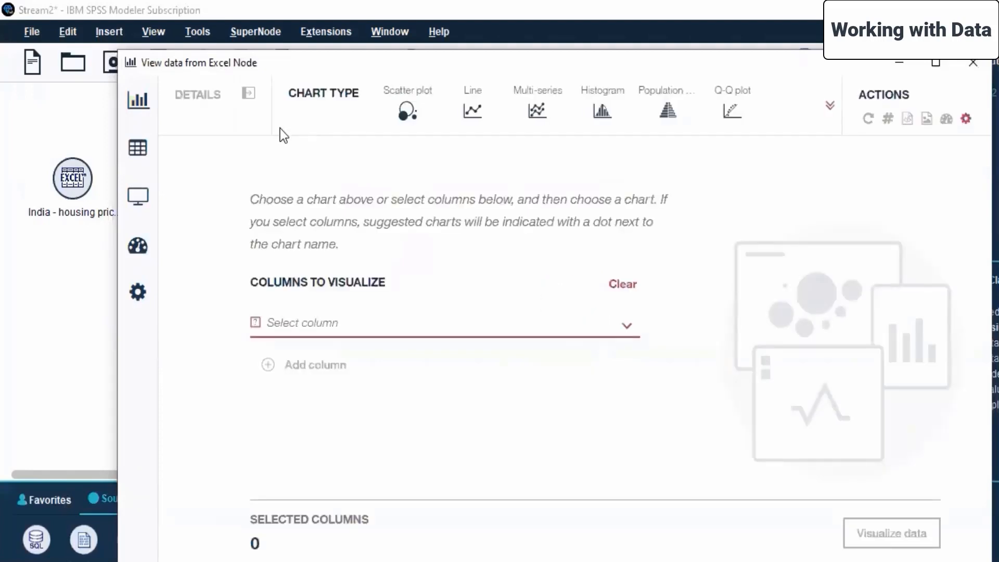
{"action": "double_click", "coordinate": [306, 61]}
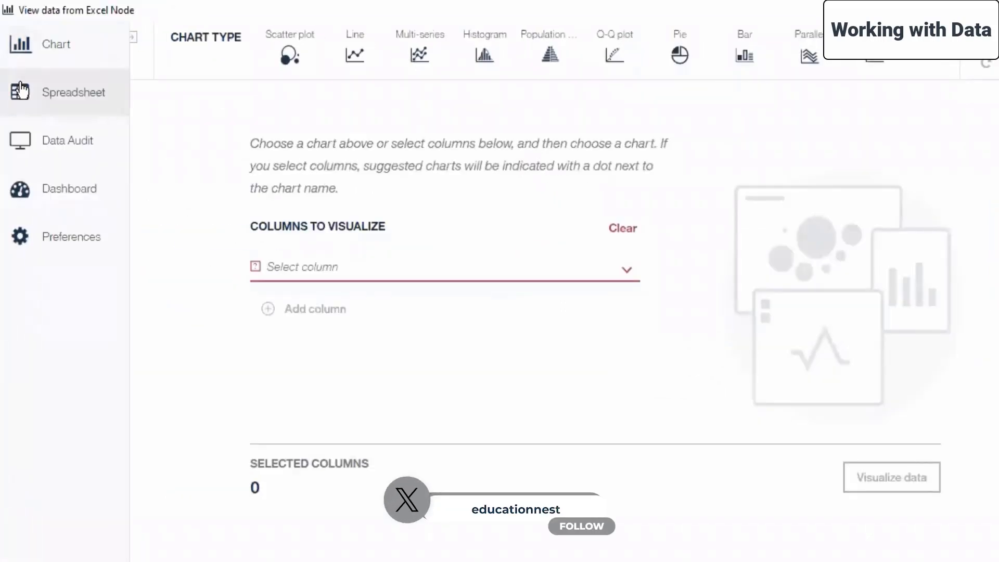
{"action": "left_click", "coordinate": [21, 91]}
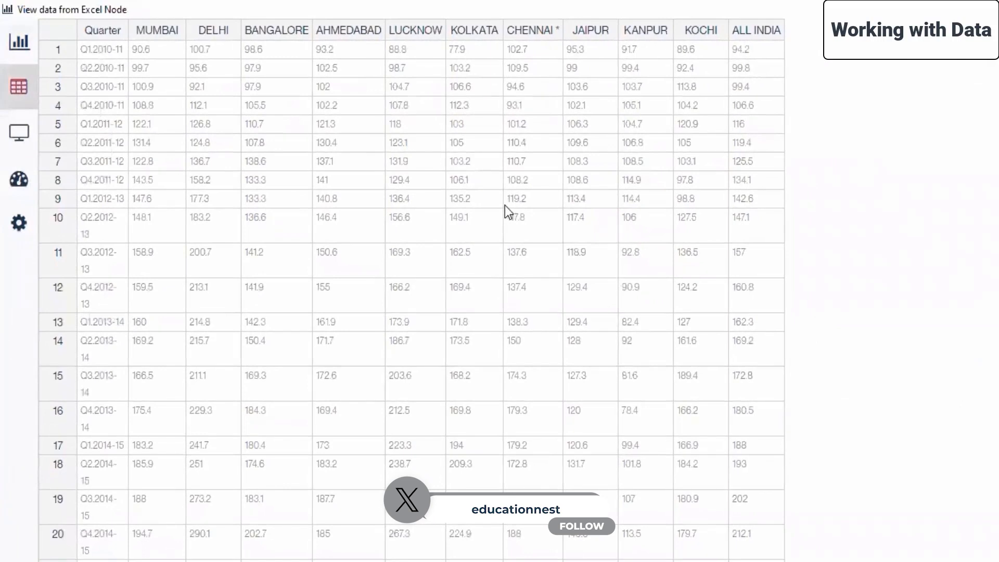
{"action": "left_click", "coordinate": [97, 52]}
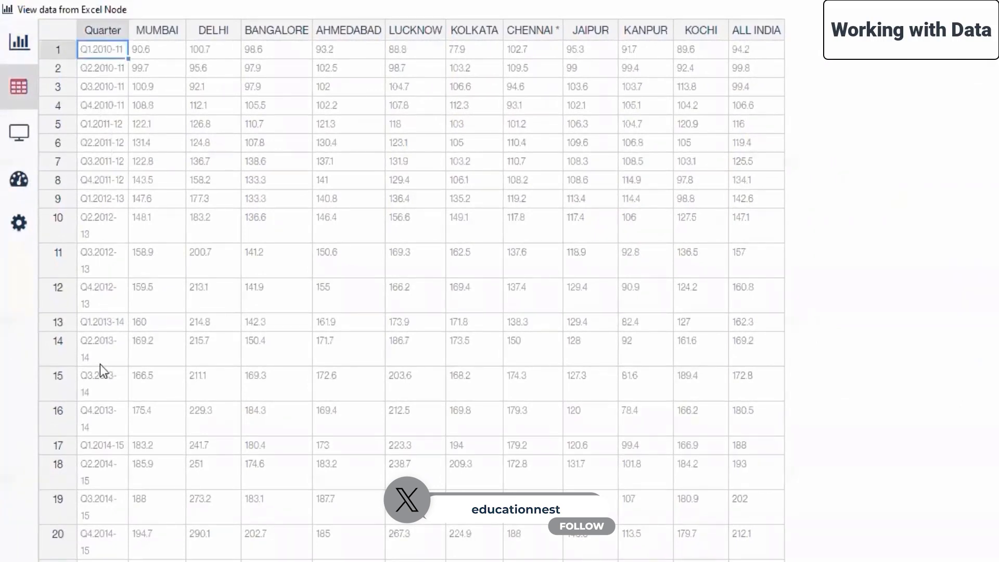
{"action": "left_click", "coordinate": [82, 476], "text": "shift"}
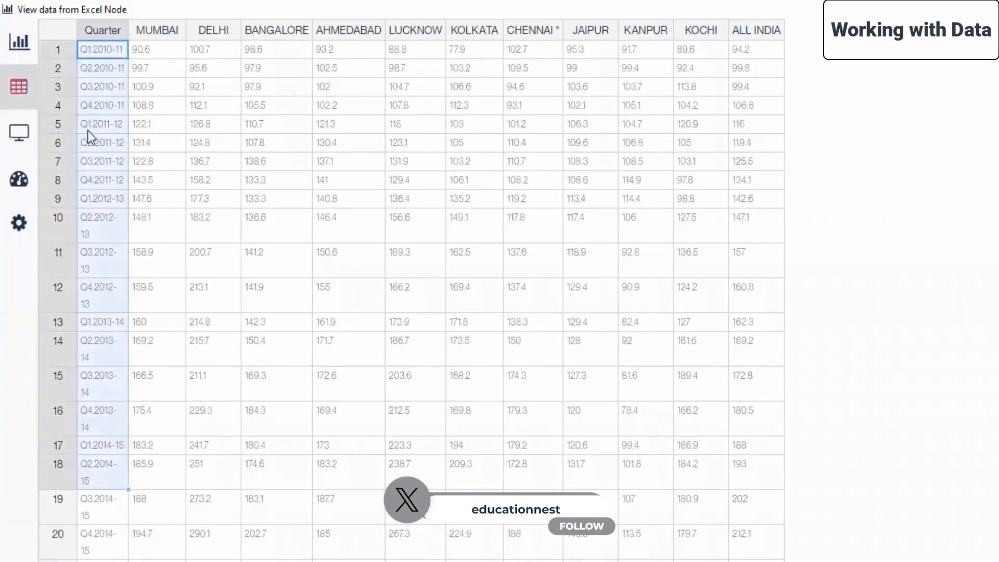
{"action": "scroll", "coordinate": [94, 405], "scroll_direction": "down", "scroll_amount": 10}
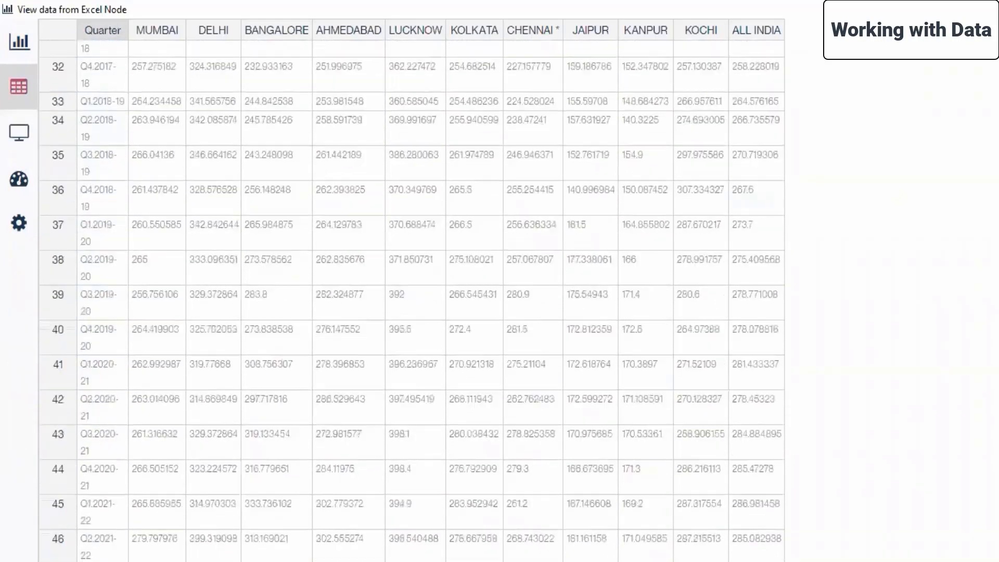
{"action": "left_click_drag", "start_coordinate": [105, 539], "coordinate": [90, 6]}
{"action": "scroll", "coordinate": [101, 382], "scroll_direction": "up", "scroll_amount": 10}
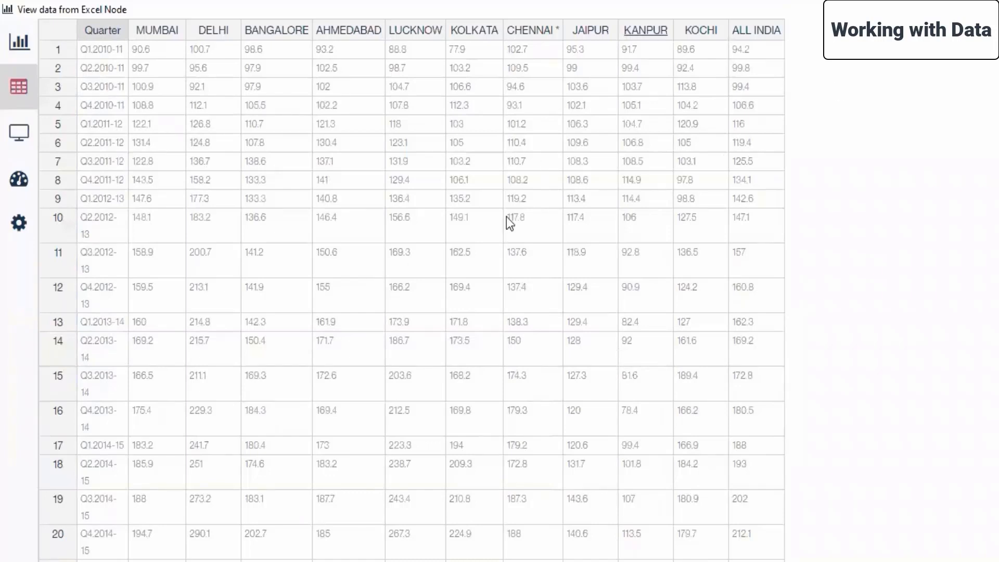
{"action": "left_click", "coordinate": [986, 9]}
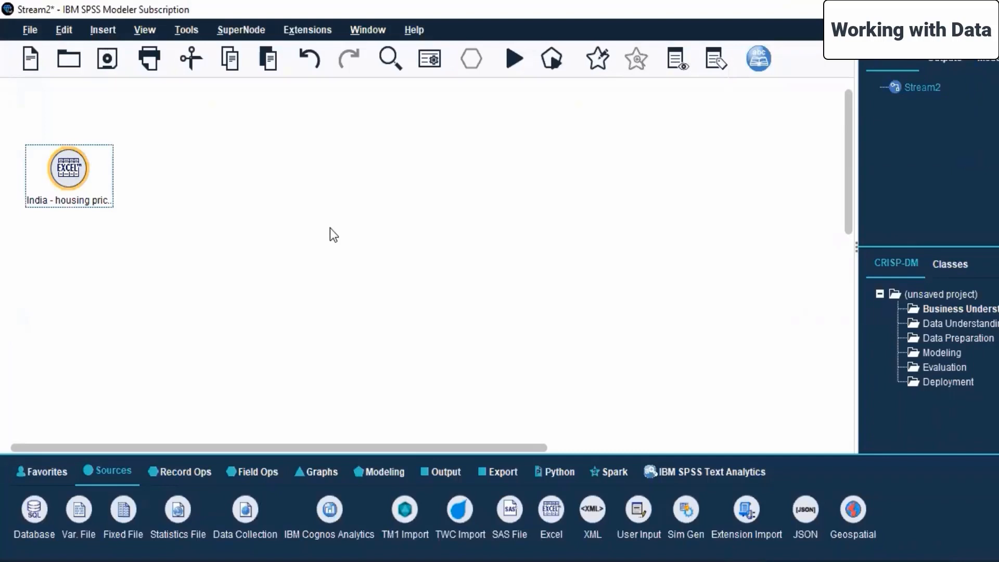
Step: Check the chart topics under Working with Data in SPSS Modeler.pdf and return to the stream
{"action": "key", "text": "alt+Tab"}
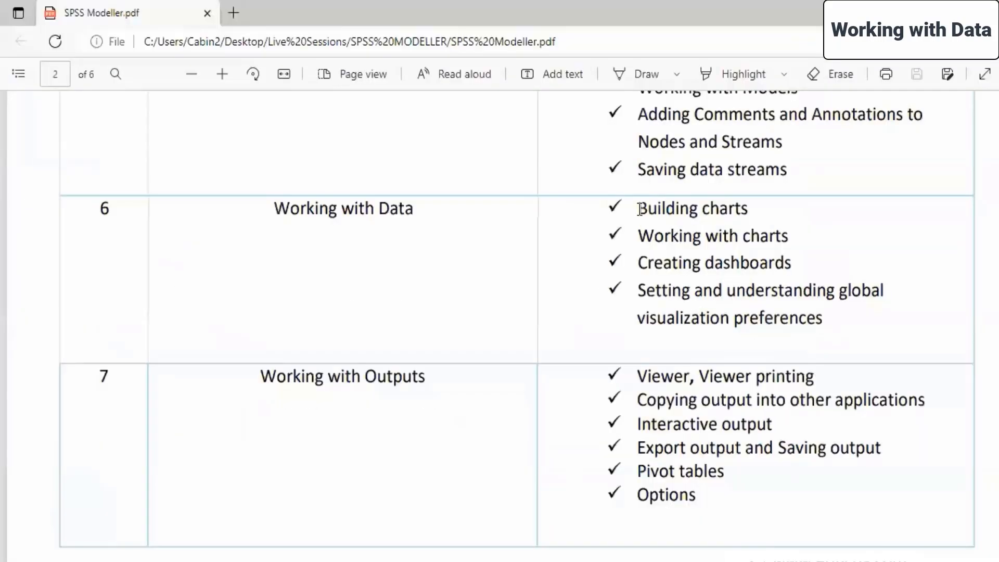
{"action": "left_click_drag", "start_coordinate": [639, 209], "coordinate": [766, 213]}
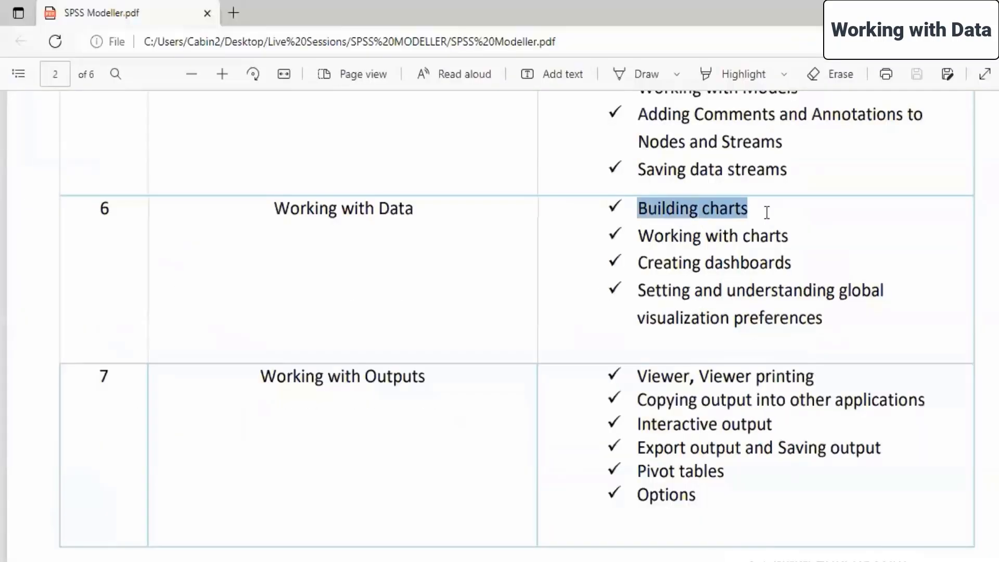
{"action": "left_click", "coordinate": [796, 239]}
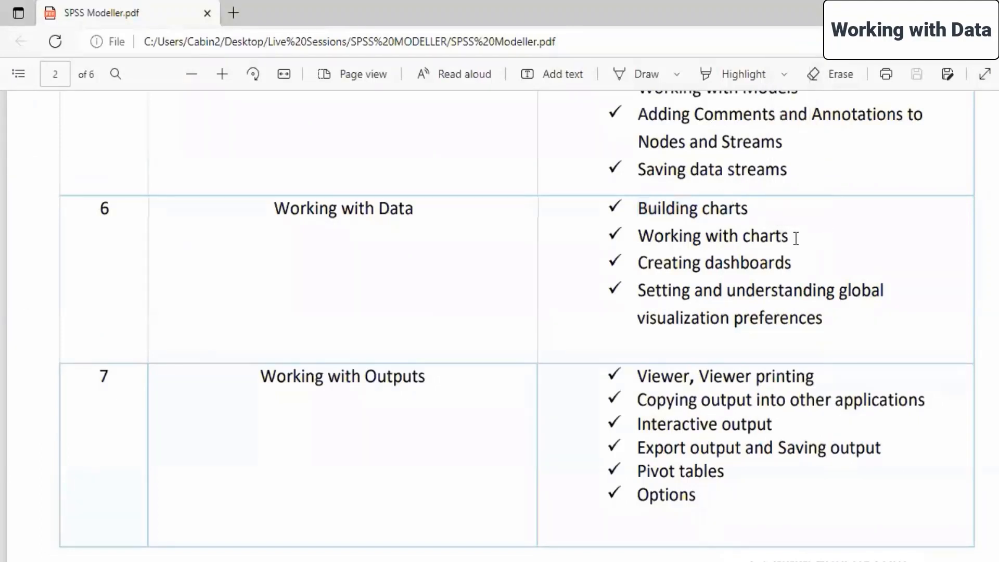
{"action": "left_click_drag", "start_coordinate": [659, 228], "coordinate": [661, 262]}
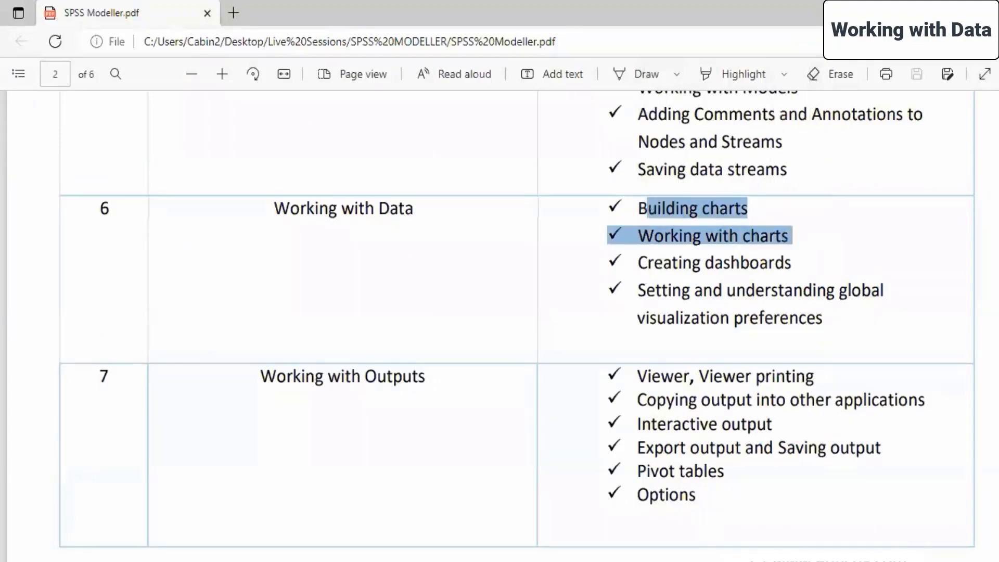
{"action": "key", "text": "alt+Tab"}
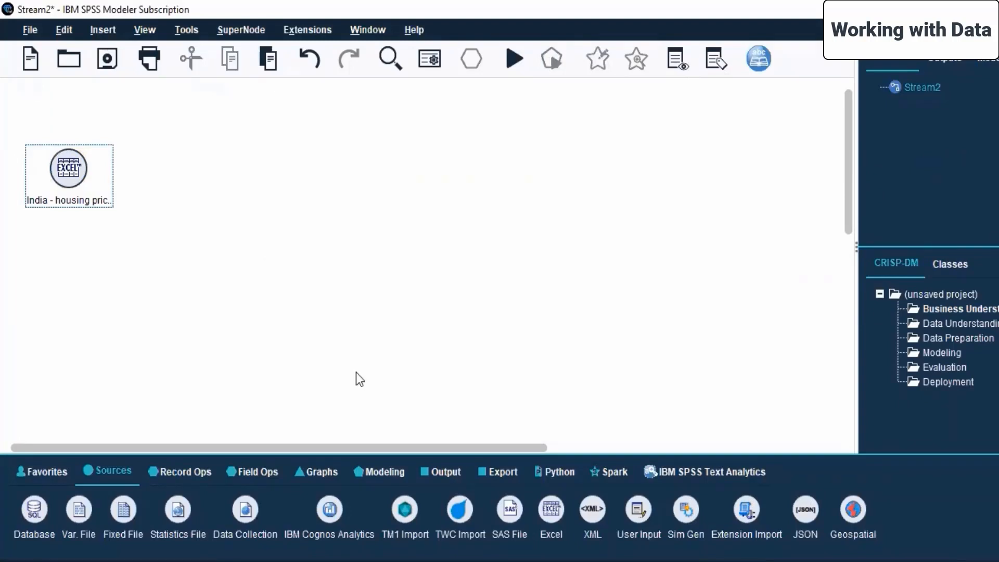
Step: Add a Graphboard node fed by the housing price Excel node and space the two nodes apart on the canvas
{"action": "left_click", "coordinate": [322, 472]}
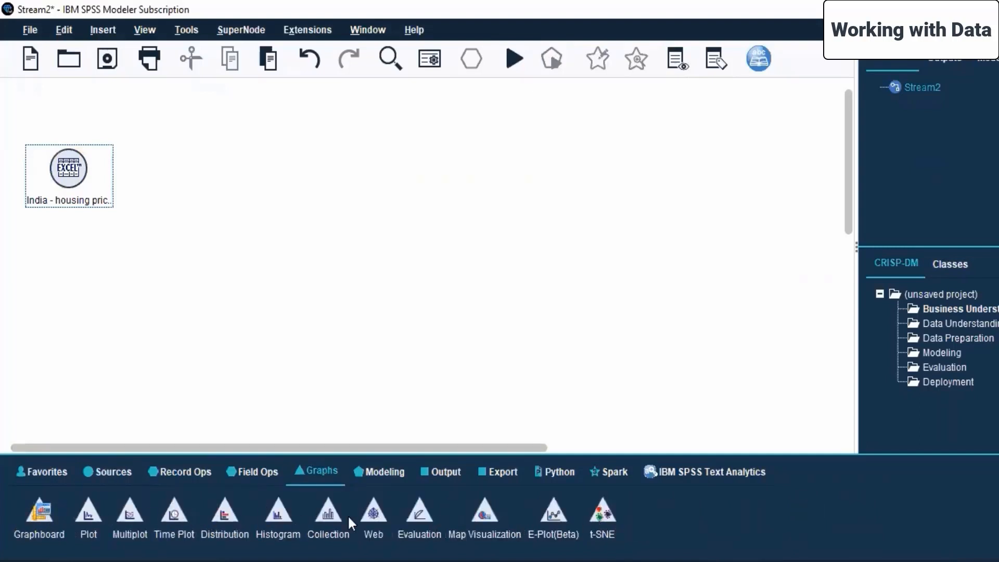
{"action": "double_click", "coordinate": [38, 514]}
{"action": "left_click_drag", "start_coordinate": [139, 179], "coordinate": [664, 180]}
{"action": "left_click_drag", "start_coordinate": [64, 183], "coordinate": [383, 179]}
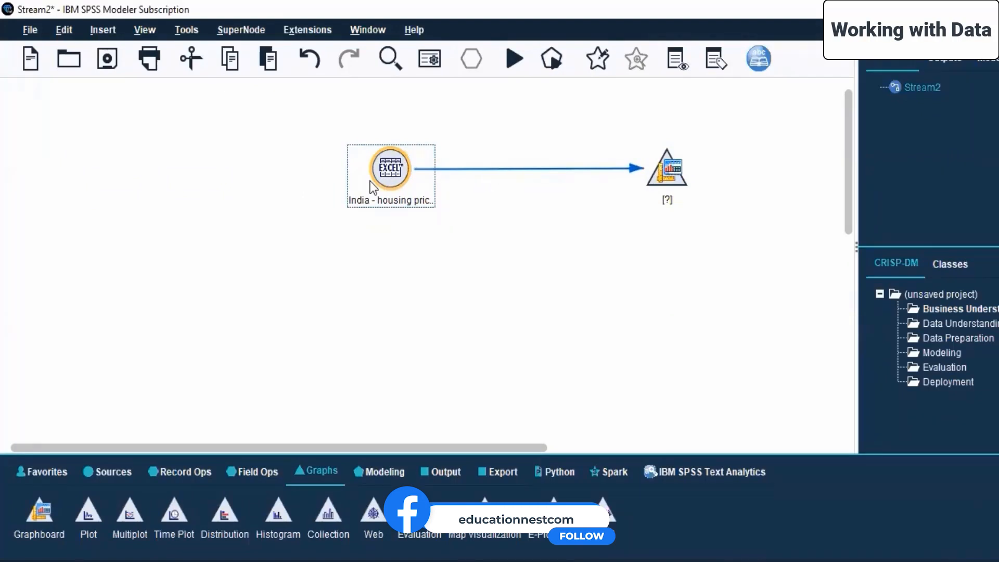
Step: Open the Graphboard node's settings, sort the fields by name, and choose BANGALORE as the field to visualize
{"action": "left_click", "coordinate": [668, 172]}
{"action": "right_click", "coordinate": [669, 172]}
{"action": "left_click", "coordinate": [694, 177]}
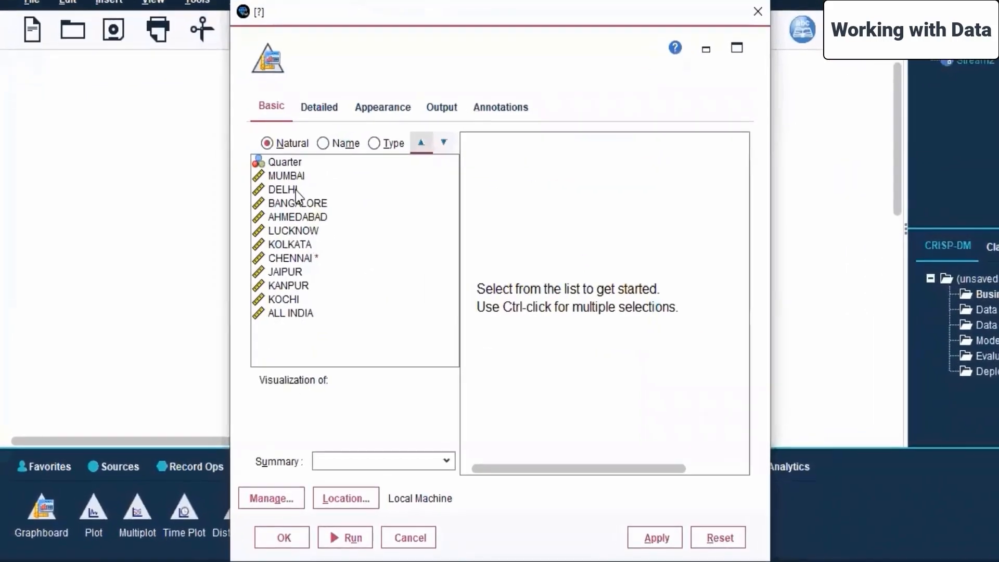
{"action": "left_click", "coordinate": [295, 189]}
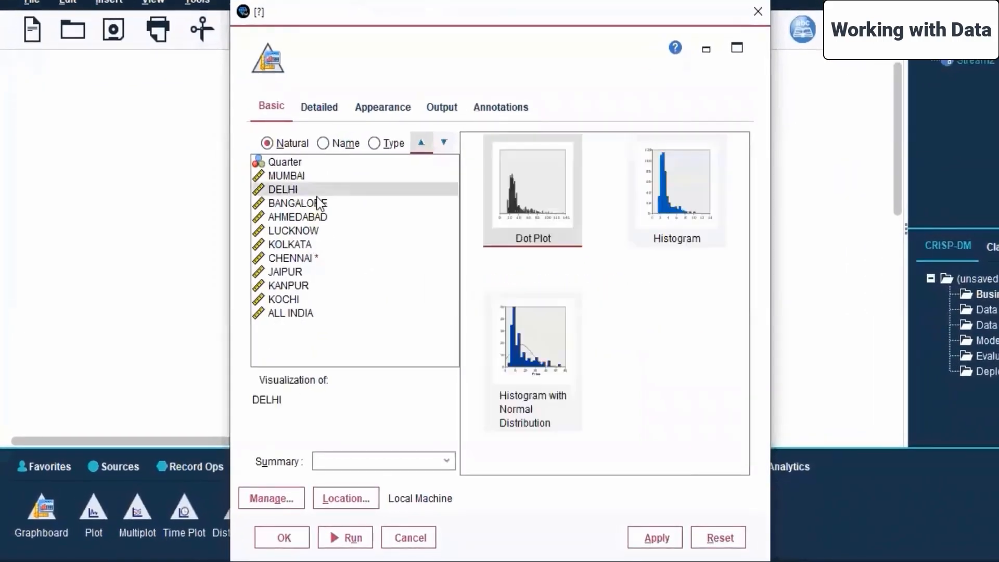
{"action": "left_click", "coordinate": [335, 142]}
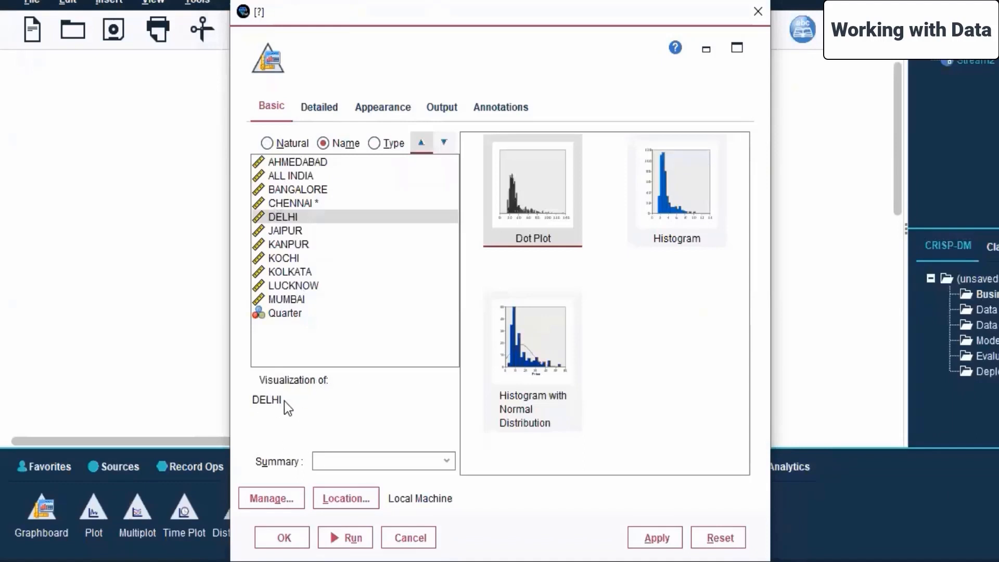
{"action": "left_click", "coordinate": [293, 190]}
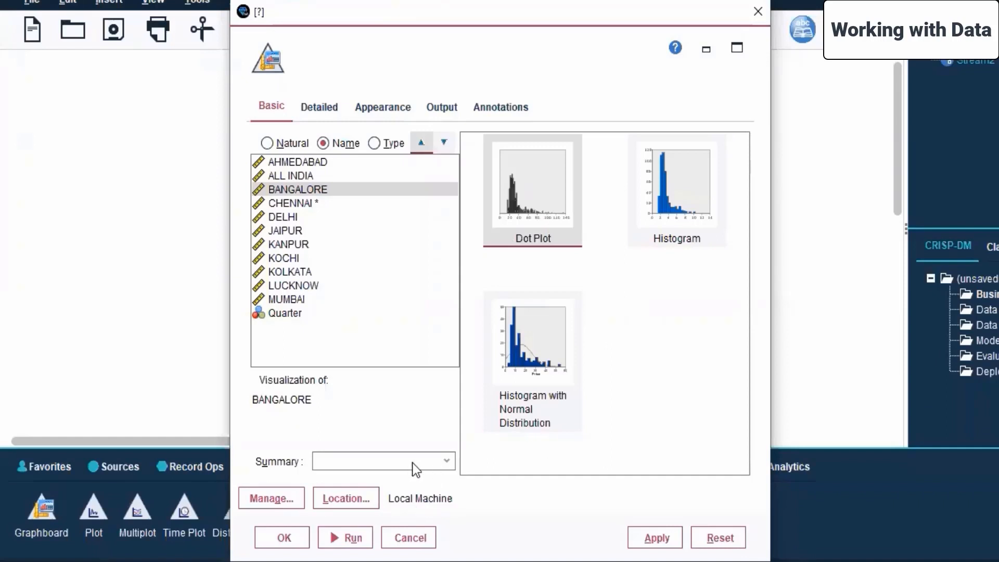
Step: Check the local templates, stylesheets and maps available to the Graphboard node and return to its settings
{"action": "left_click", "coordinate": [287, 500]}
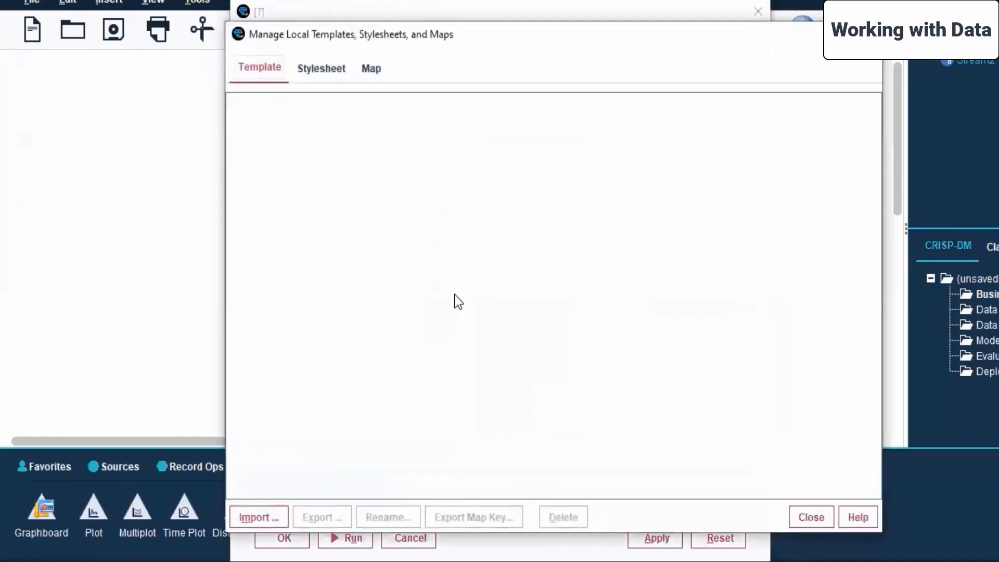
{"action": "left_click", "coordinate": [346, 69]}
{"action": "left_click", "coordinate": [373, 68]}
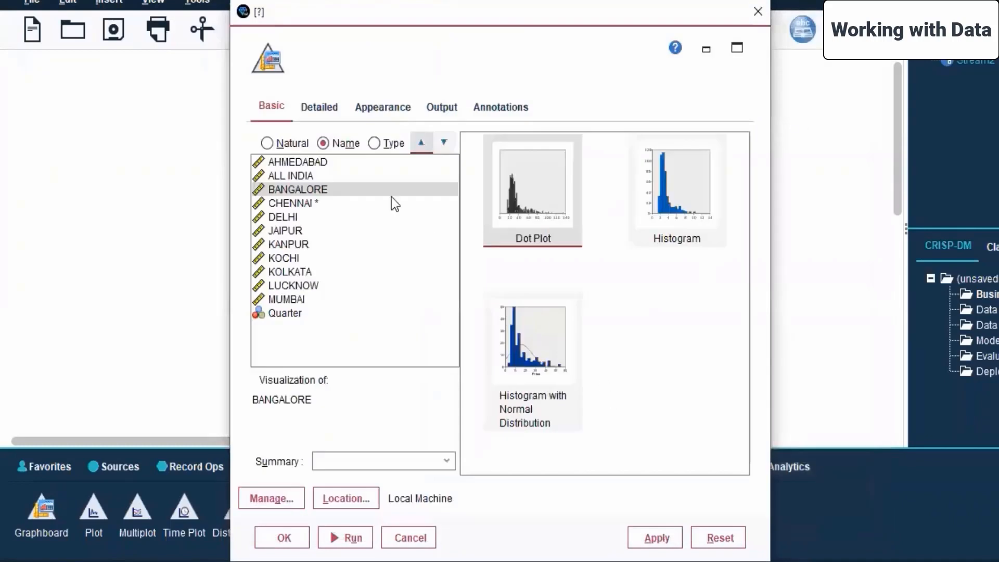
Step: Examine the detailed options for the BANGALORE dot plot: the visualization types and the fields offered for color, shape and transparency
{"action": "left_click", "coordinate": [326, 109]}
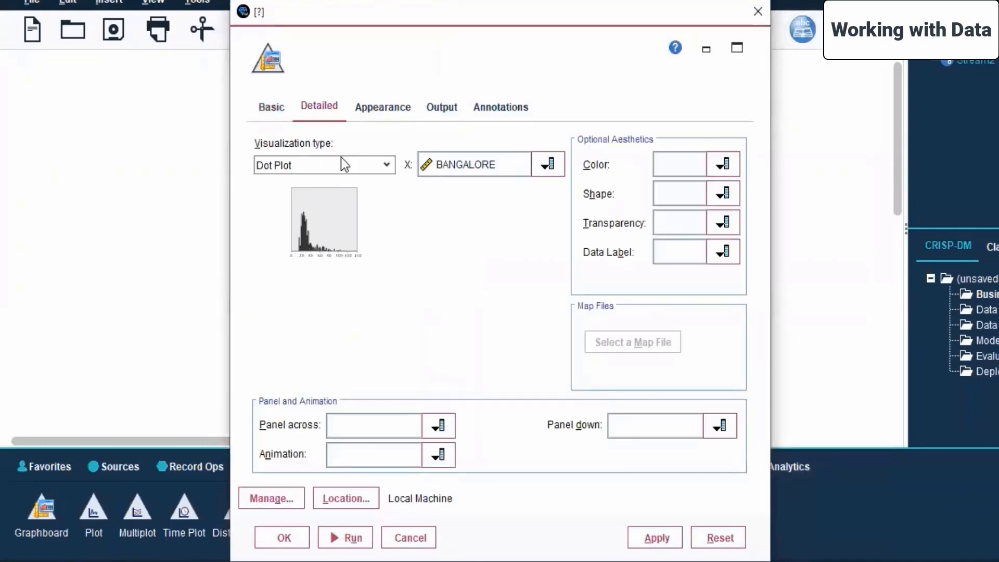
{"action": "left_click", "coordinate": [391, 167]}
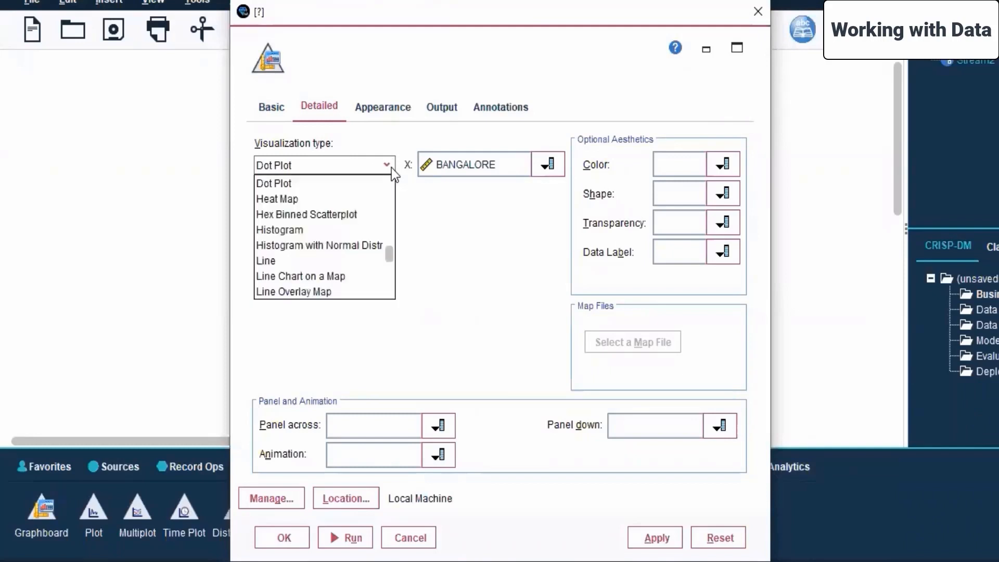
{"action": "left_click", "coordinate": [391, 168]}
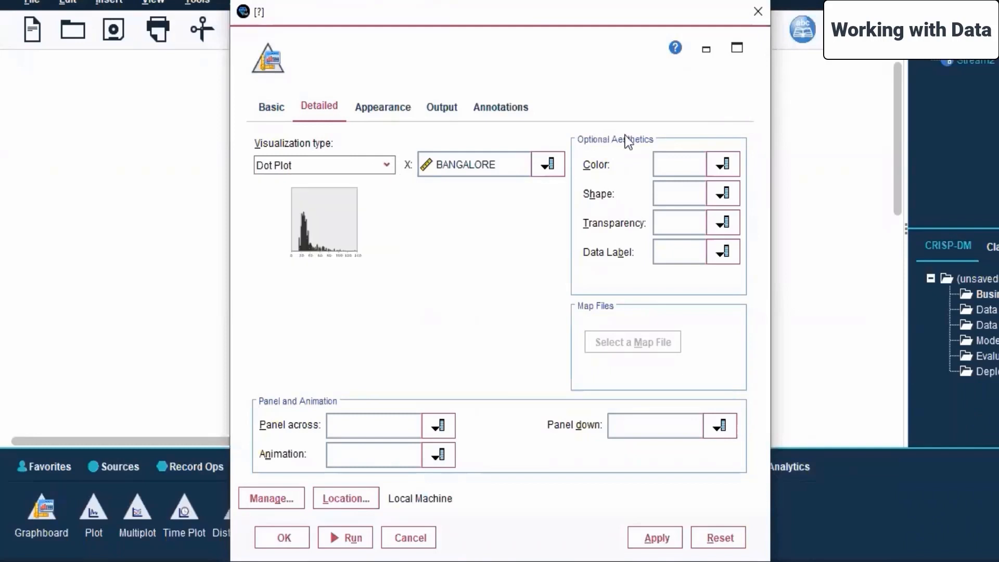
{"action": "left_click", "coordinate": [725, 164]}
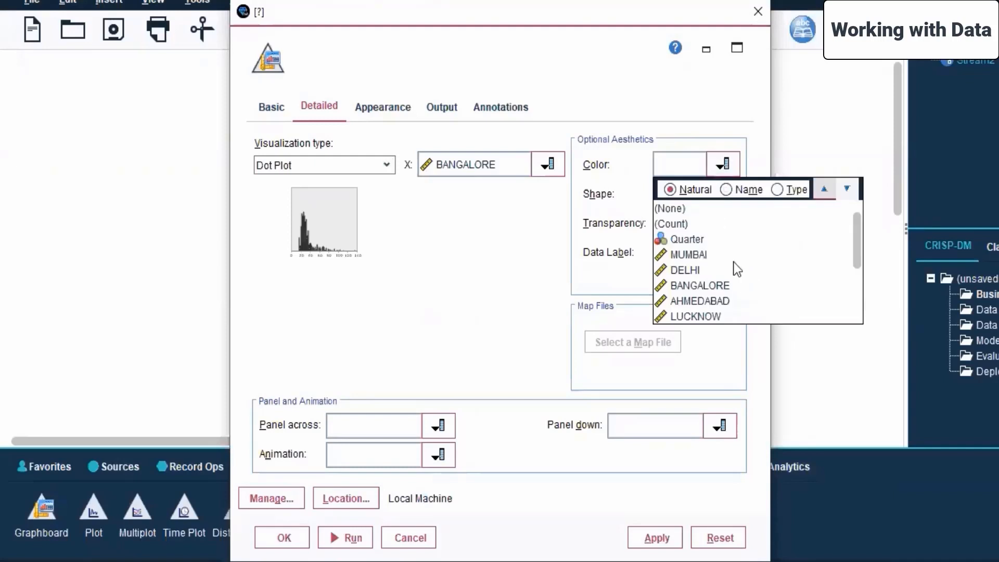
{"action": "left_click", "coordinate": [474, 281]}
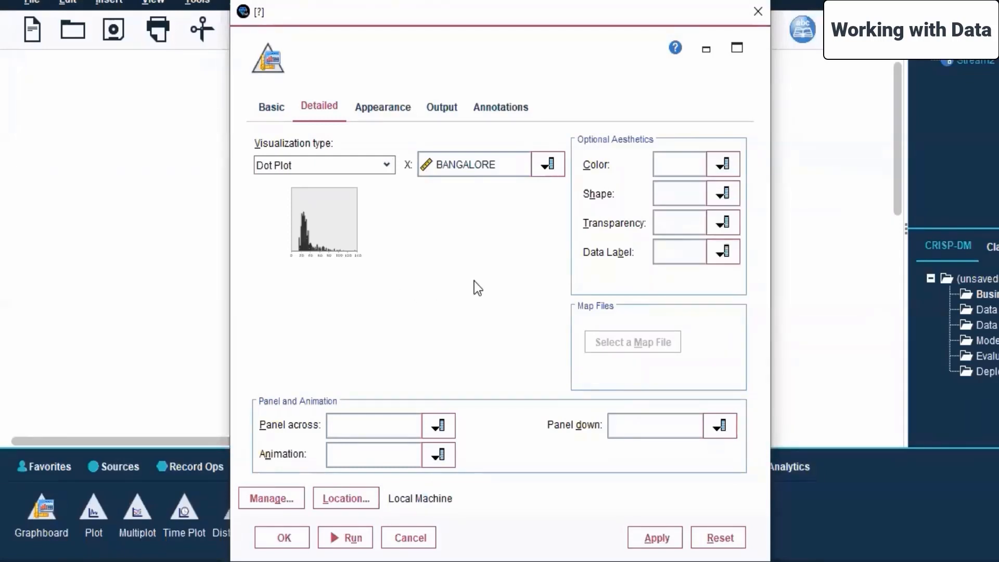
{"action": "left_click", "coordinate": [720, 193]}
{"action": "left_click", "coordinate": [719, 195]}
{"action": "left_click", "coordinate": [723, 223]}
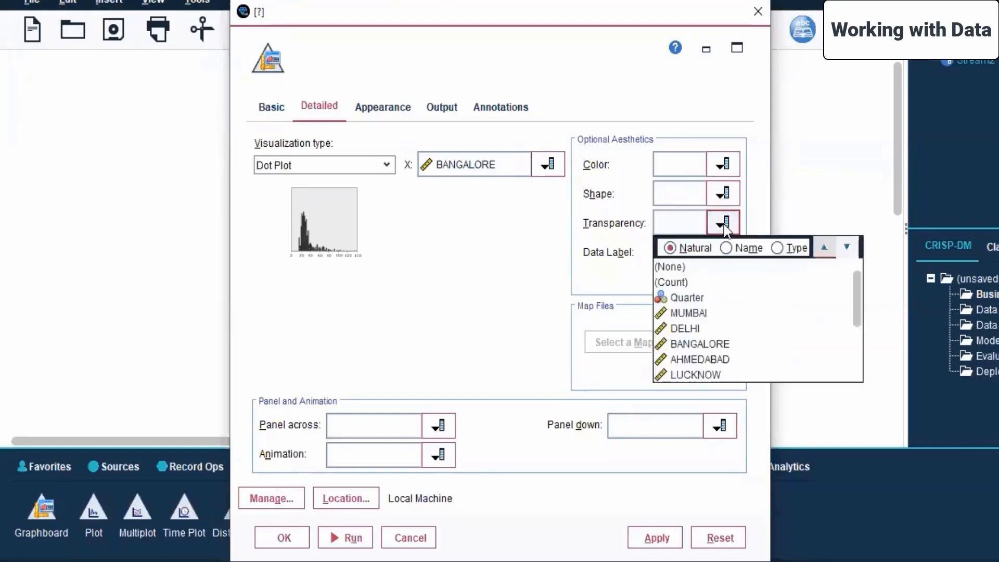
{"action": "left_click", "coordinate": [723, 223]}
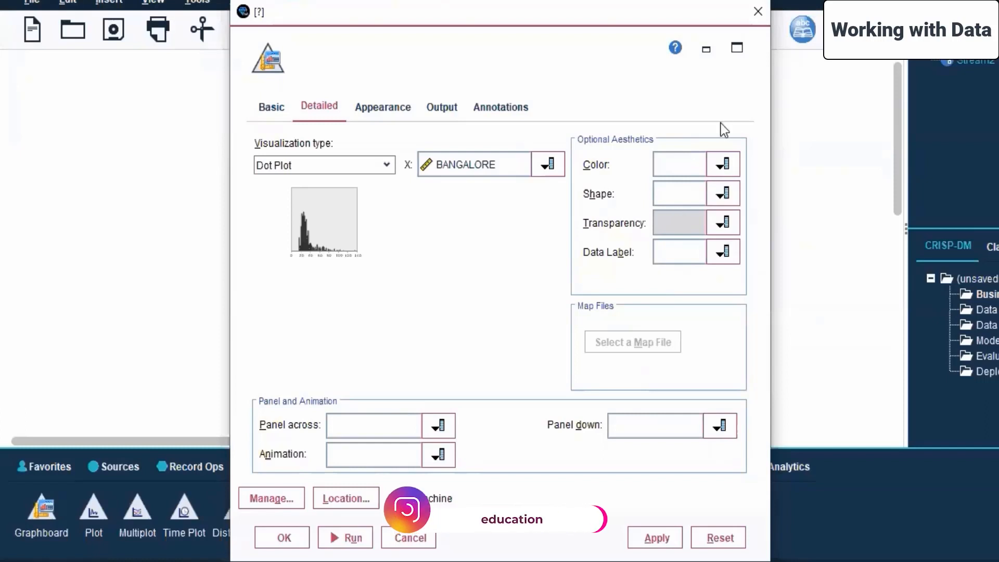
Step: Examine which fields are offered for panel across, animation and panel down in the dot plot's detailed settings
{"action": "left_click", "coordinate": [439, 426]}
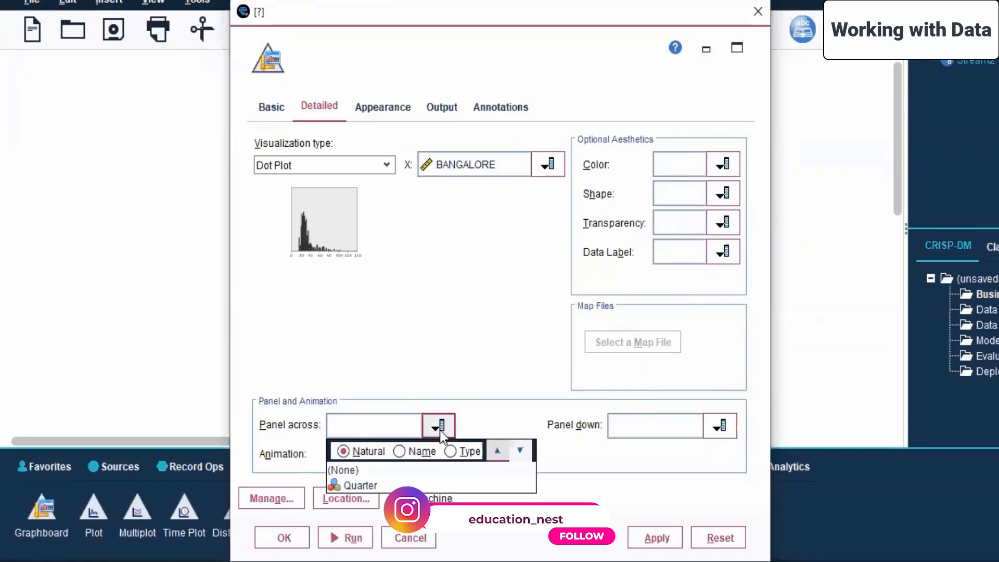
{"action": "left_click", "coordinate": [439, 428]}
{"action": "left_click", "coordinate": [434, 456]}
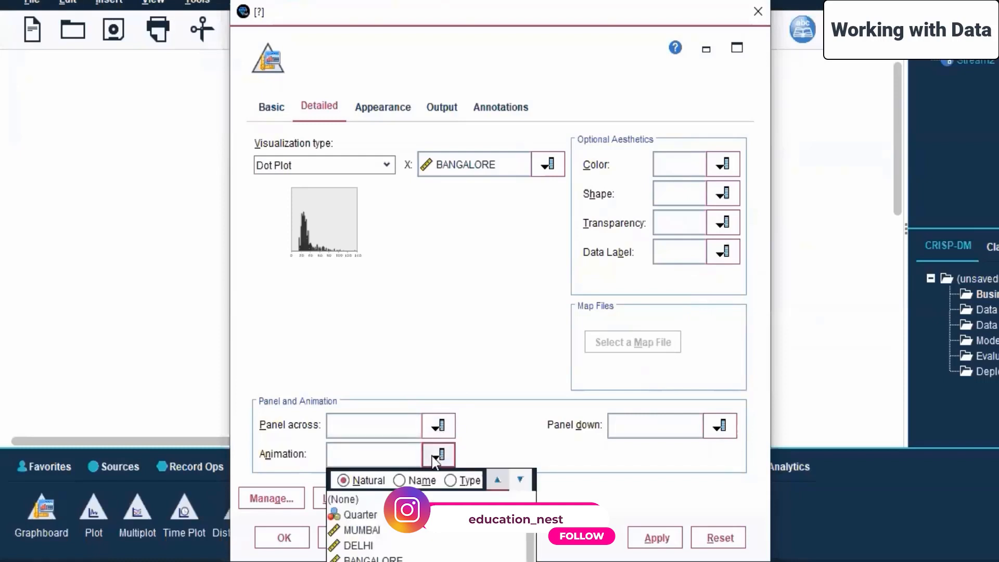
{"action": "left_click", "coordinate": [435, 456]}
{"action": "left_click", "coordinate": [720, 426]}
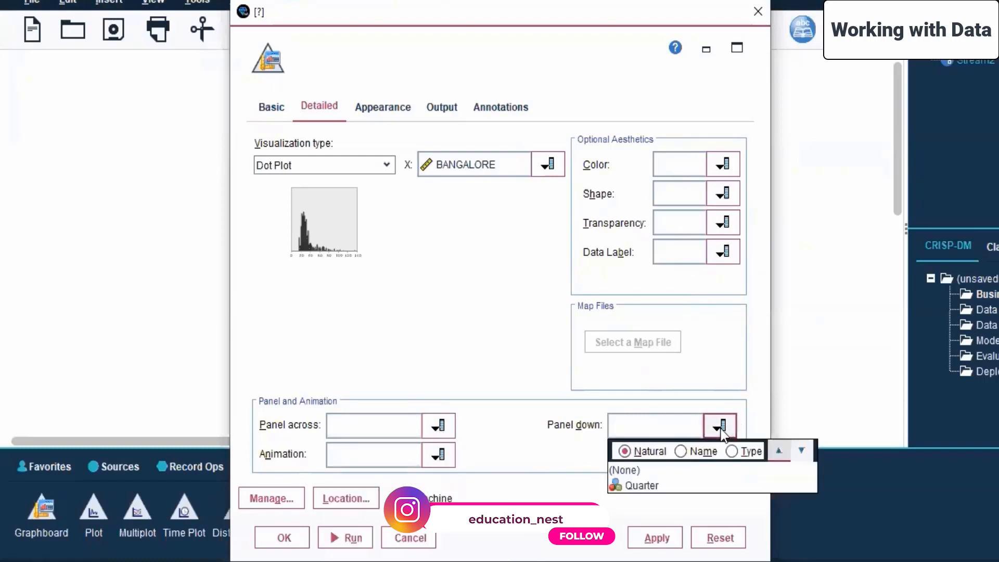
{"action": "left_click", "coordinate": [720, 428]}
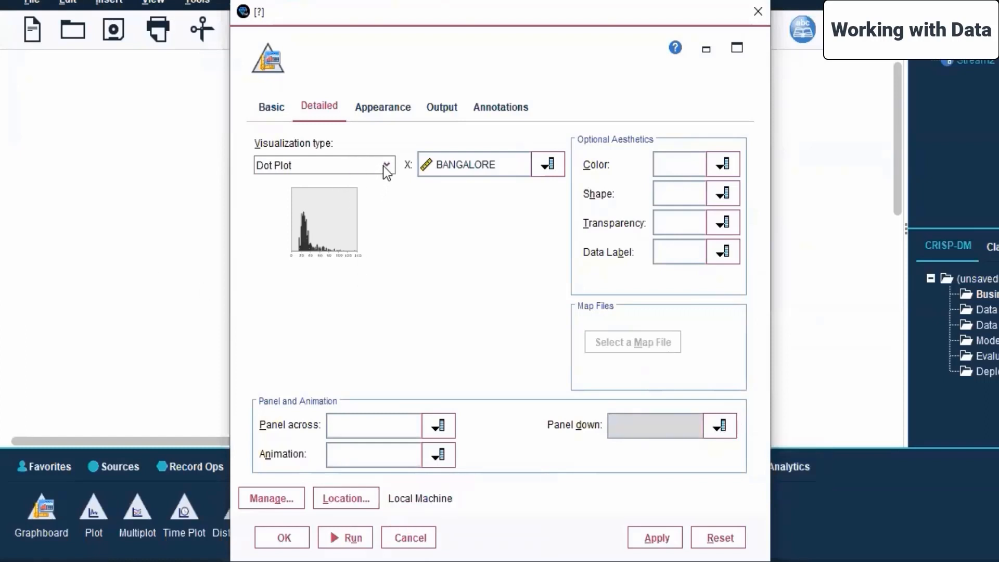
Step: Review the Graphboard node's appearance, output and annotation settings and accept the BANGALORE dot plot configuration
{"action": "left_click", "coordinate": [377, 109]}
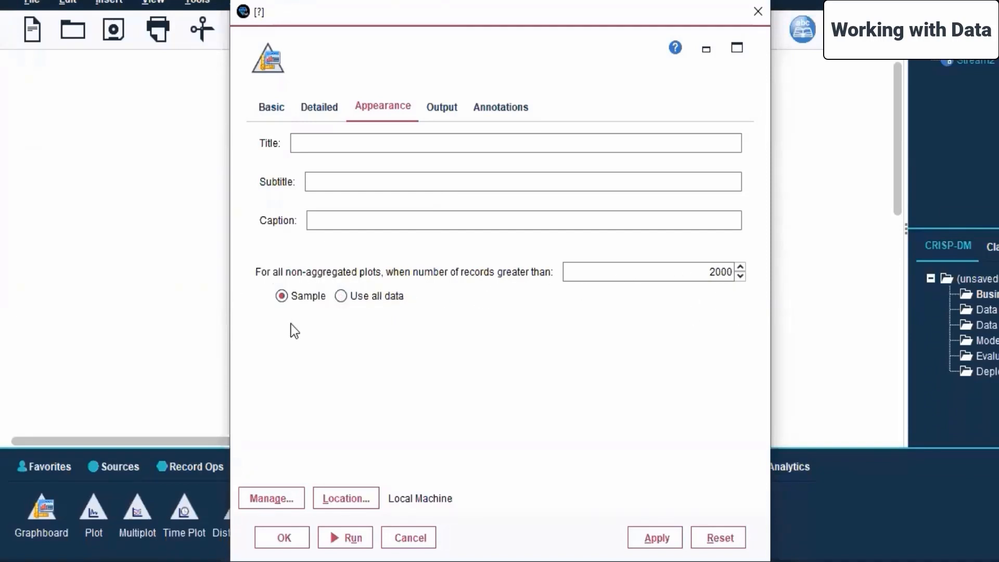
{"action": "left_click", "coordinate": [441, 108]}
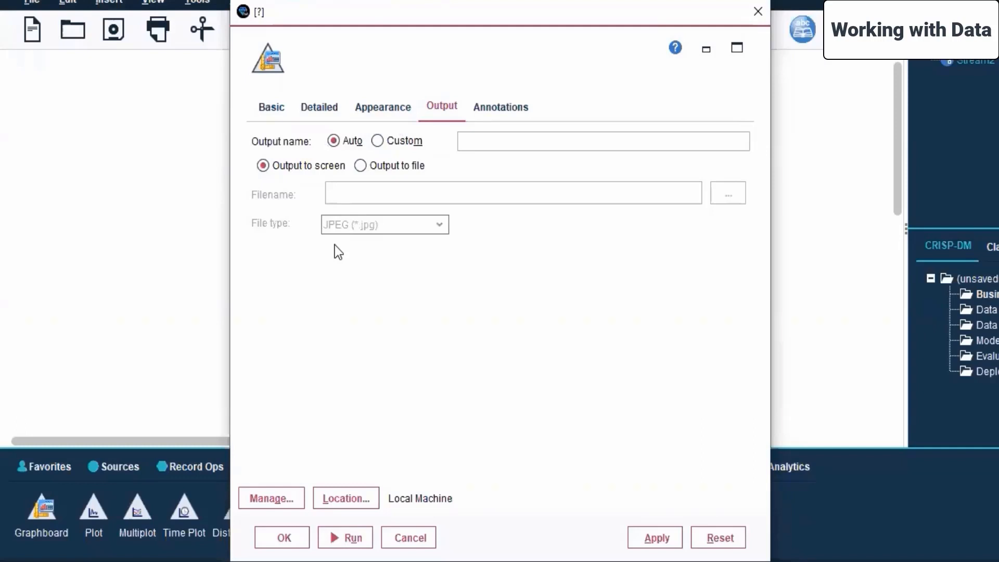
{"action": "left_click", "coordinate": [489, 119]}
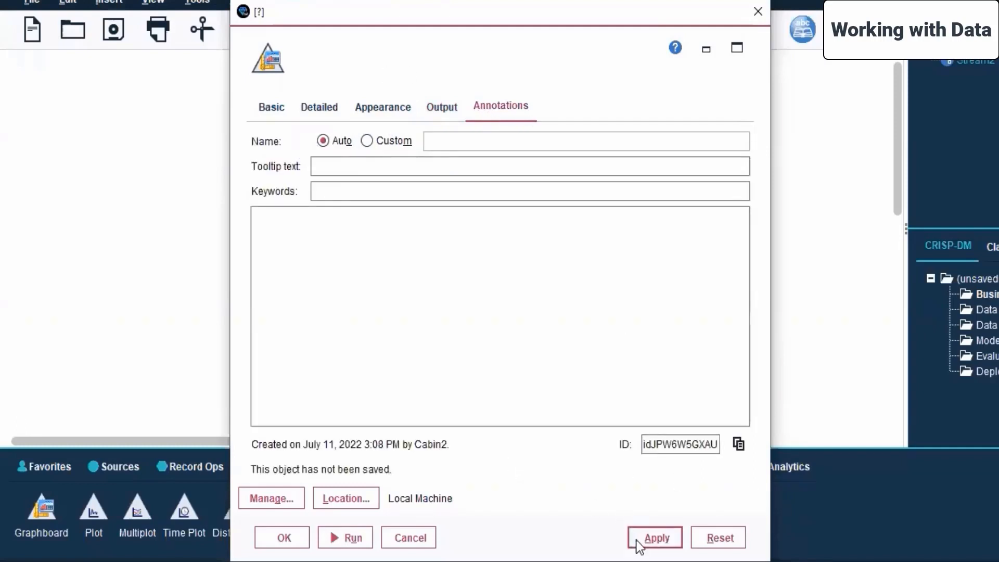
{"action": "left_click", "coordinate": [282, 537]}
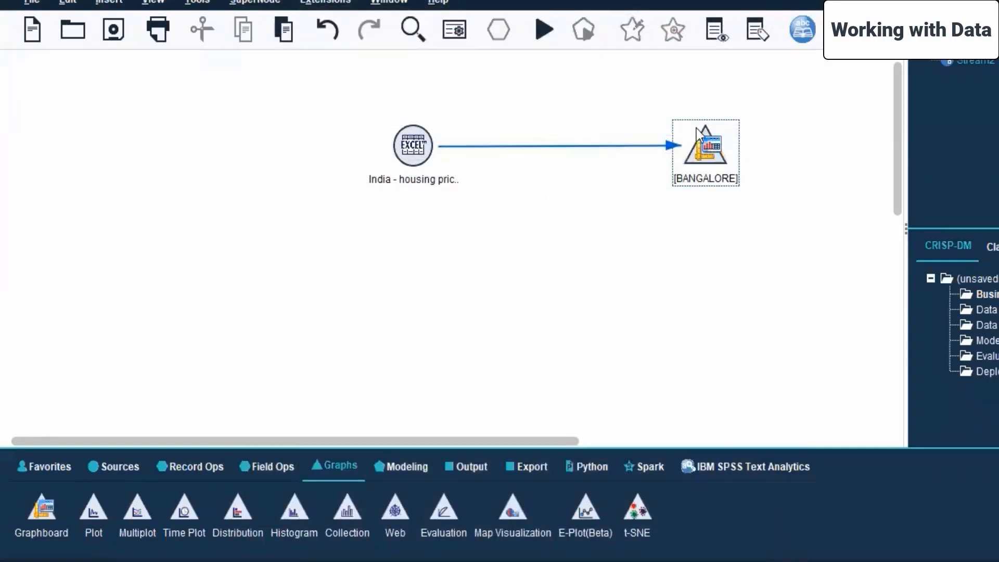
Step: Run the stream from the housing price Excel node, view the BANGALORE dot plot maximized, and close the graph
{"action": "left_click", "coordinate": [413, 156]}
{"action": "left_click_drag", "start_coordinate": [411, 151], "coordinate": [411, 151]}
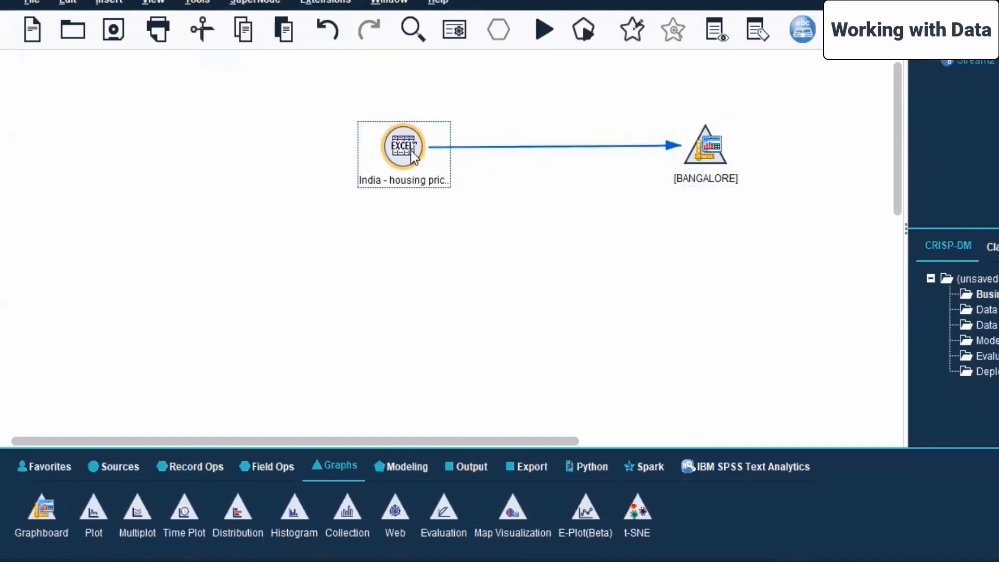
{"action": "right_click", "coordinate": [413, 156]}
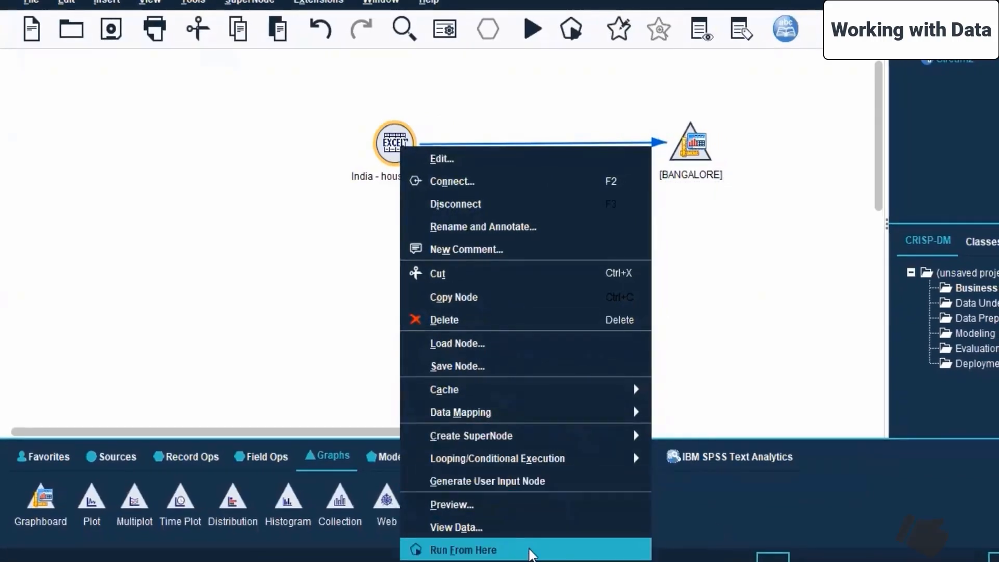
{"action": "left_click", "coordinate": [522, 552]}
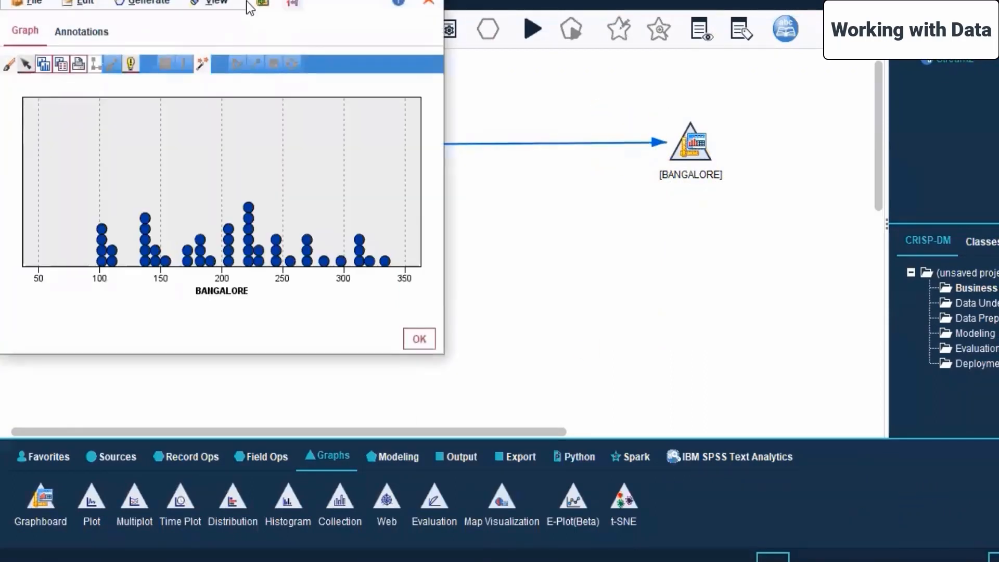
{"action": "left_click", "coordinate": [393, 0]}
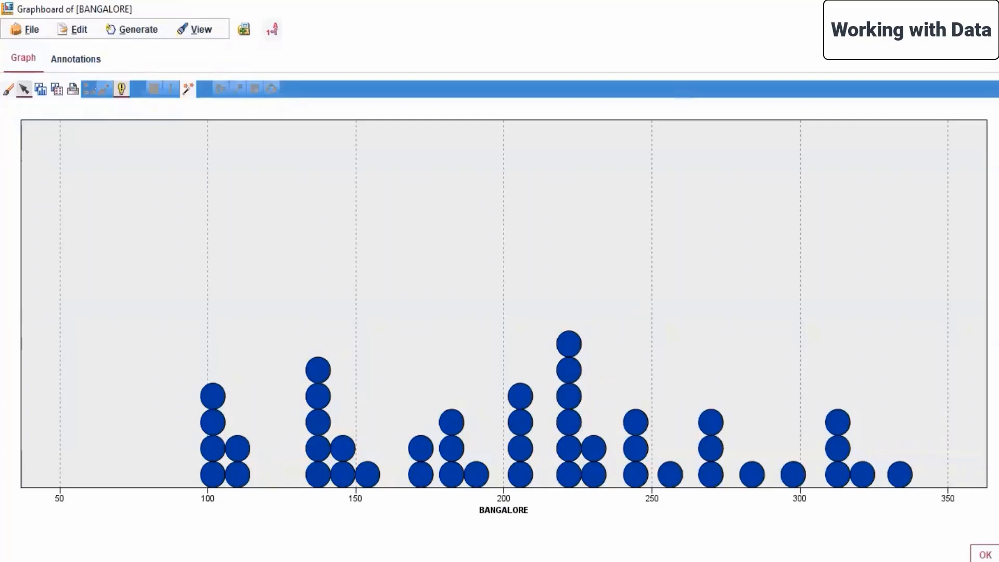
{"action": "left_click", "coordinate": [910, 9]}
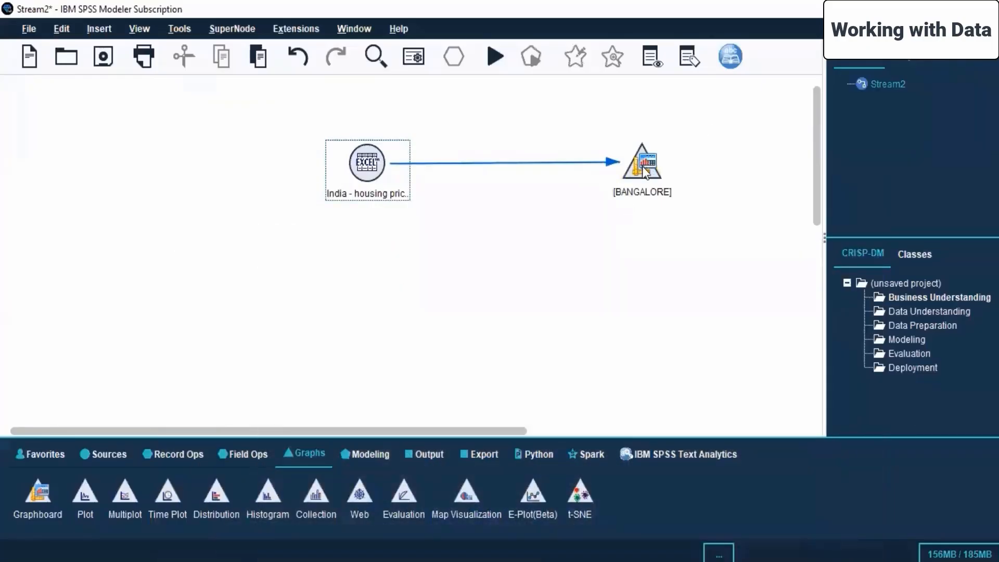
Step: Reopen the BANGALORE Graphboard node's settings and change its visualization type to Histogram
{"action": "left_click", "coordinate": [645, 172]}
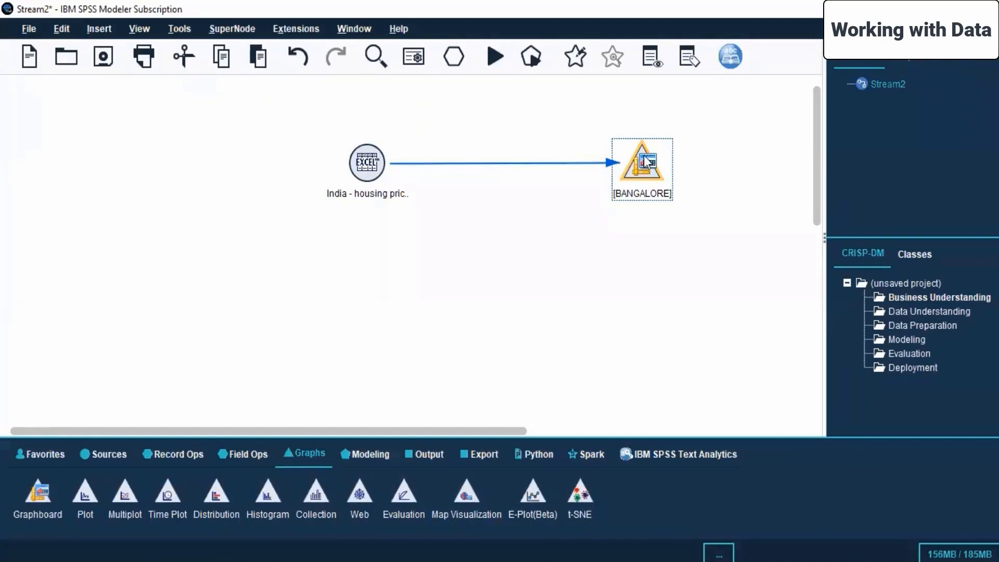
{"action": "right_click", "coordinate": [645, 161]}
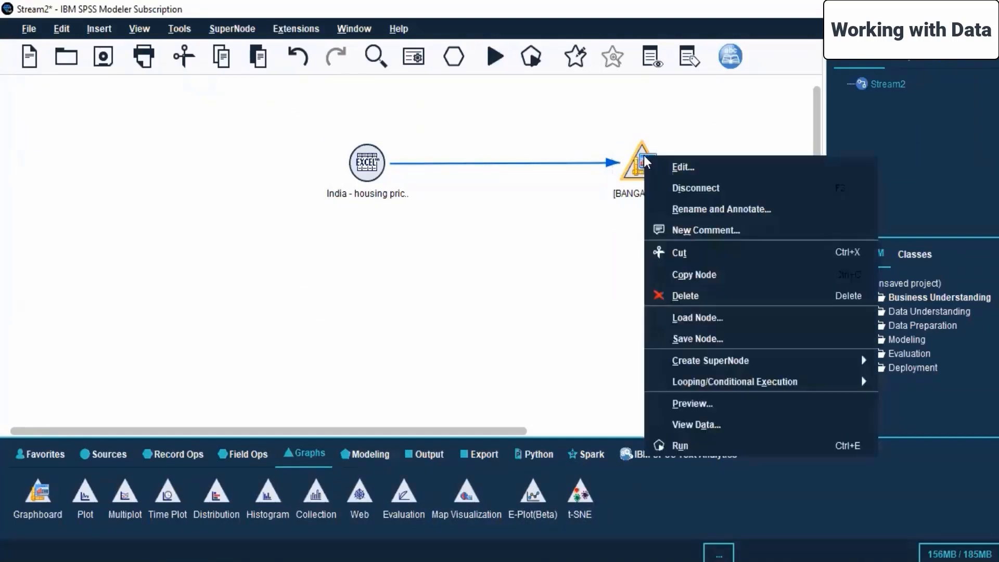
{"action": "left_click", "coordinate": [681, 165]}
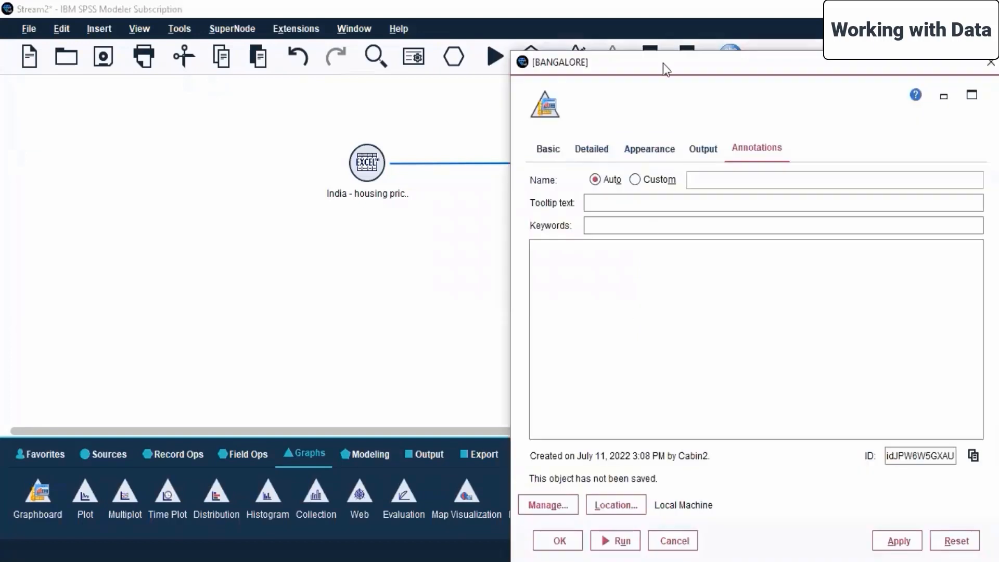
{"action": "left_click_drag", "start_coordinate": [635, 61], "coordinate": [374, 37]}
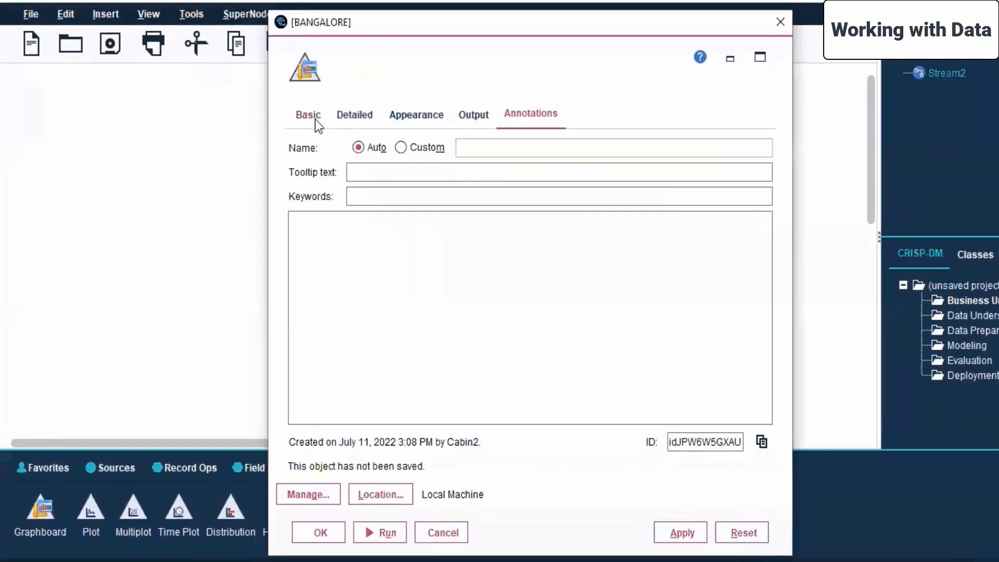
{"action": "left_click", "coordinate": [312, 116]}
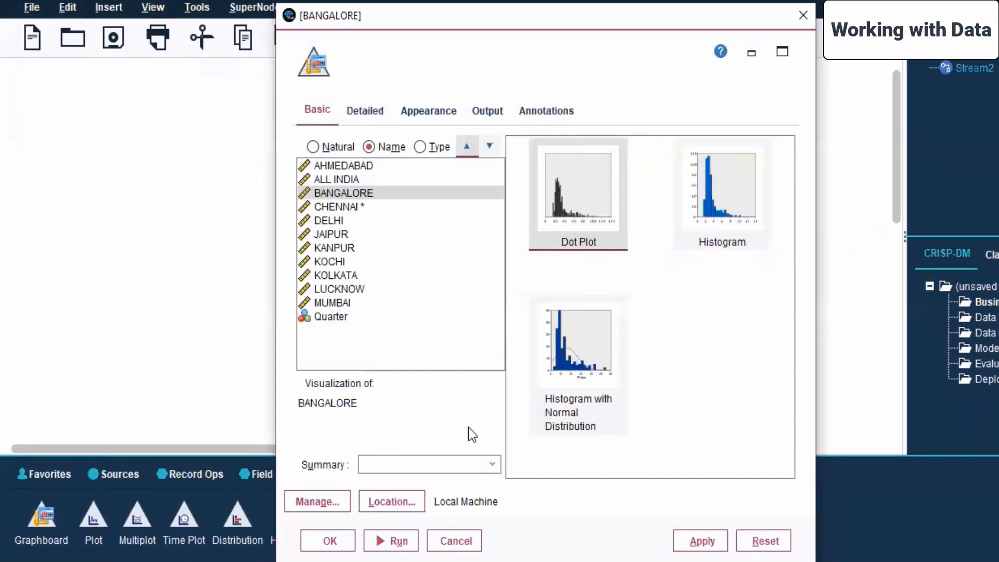
{"action": "left_click", "coordinate": [362, 115]}
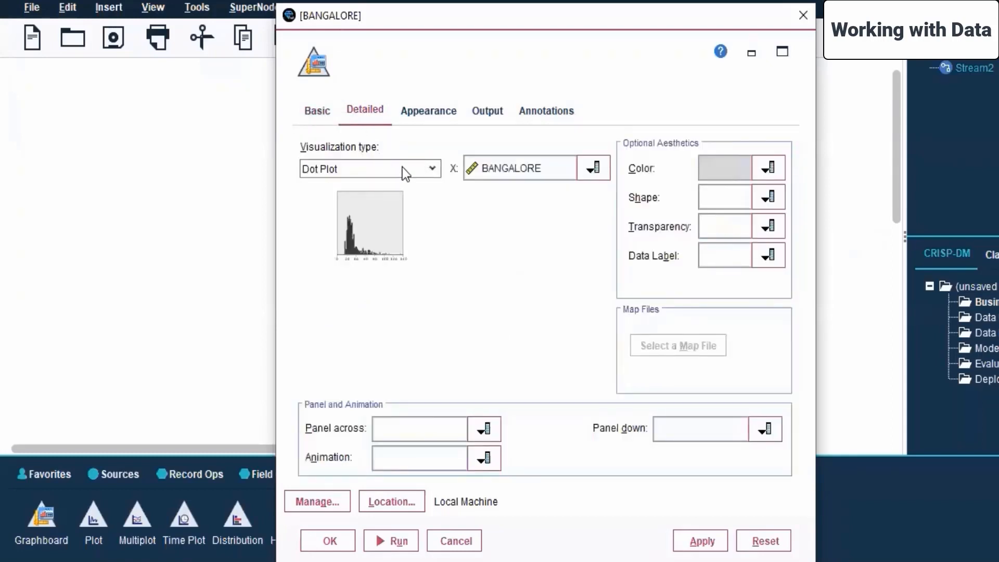
{"action": "left_click", "coordinate": [423, 166]}
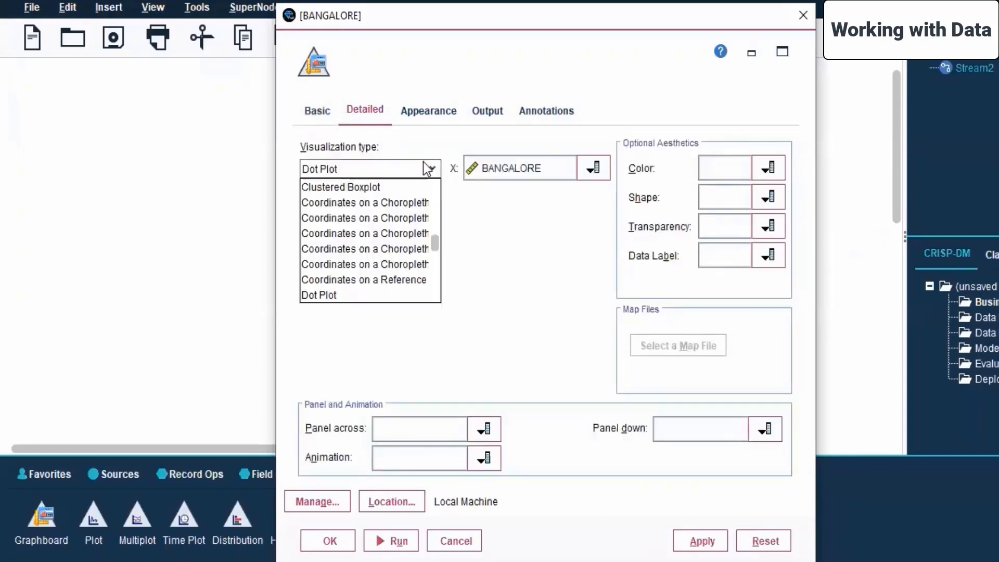
{"action": "left_click", "coordinate": [552, 282]}
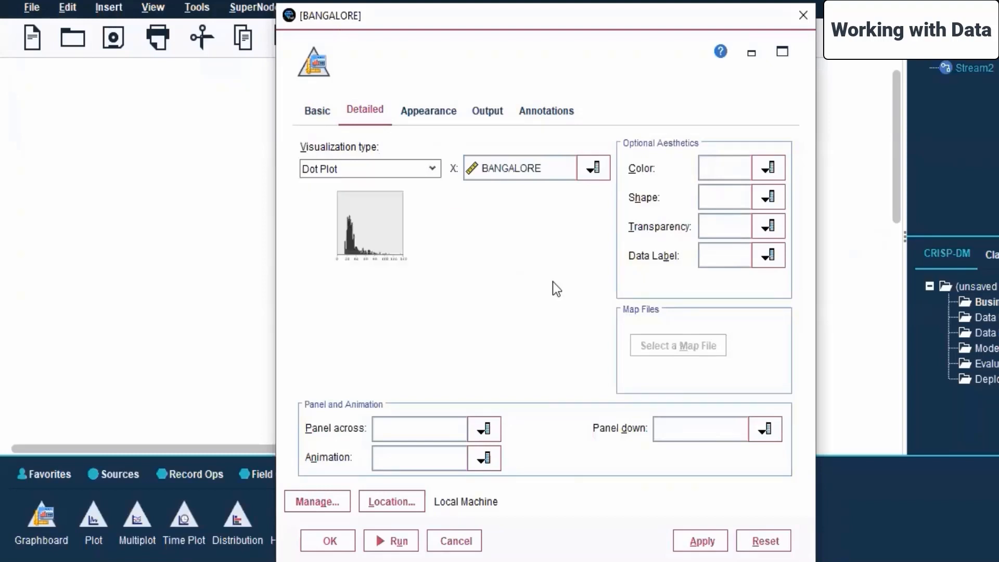
{"action": "left_click", "coordinate": [429, 166]}
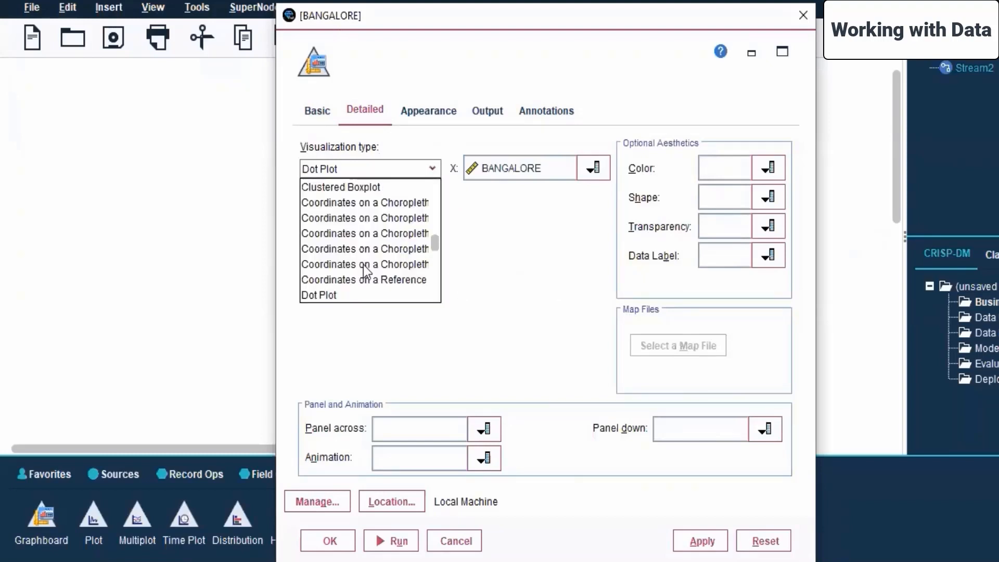
{"action": "scroll", "coordinate": [377, 242], "scroll_direction": "down", "scroll_amount": 1}
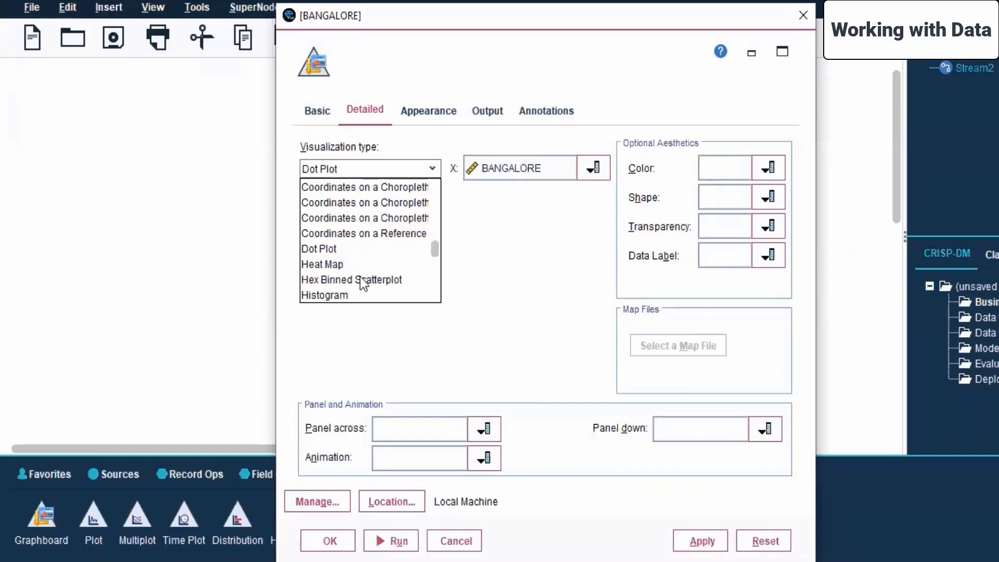
{"action": "left_click", "coordinate": [348, 294]}
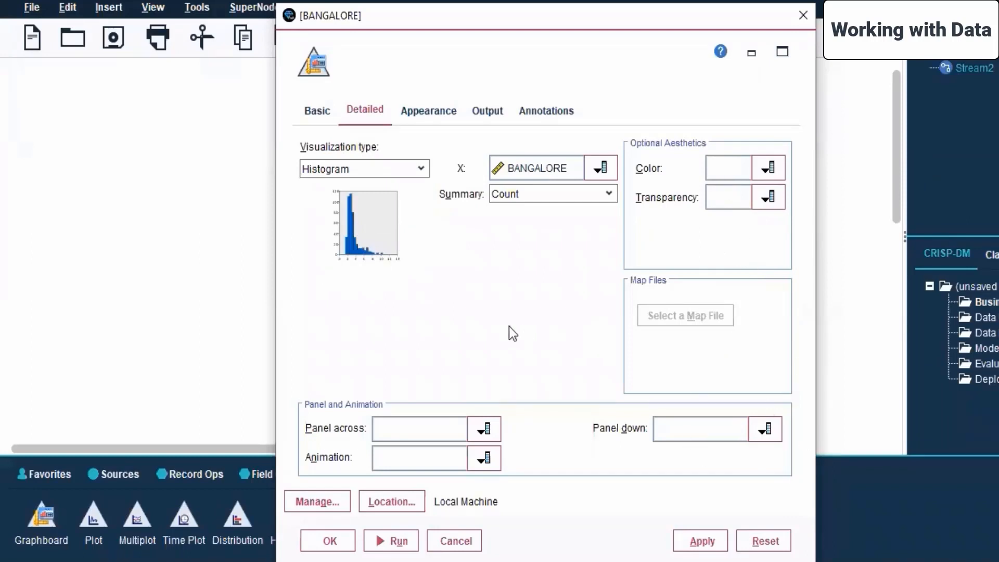
Step: Check the visualization type and summary choices for the BANGALORE histogram, keeping Histogram and Count
{"action": "left_click", "coordinate": [419, 173]}
{"action": "left_click", "coordinate": [420, 174]}
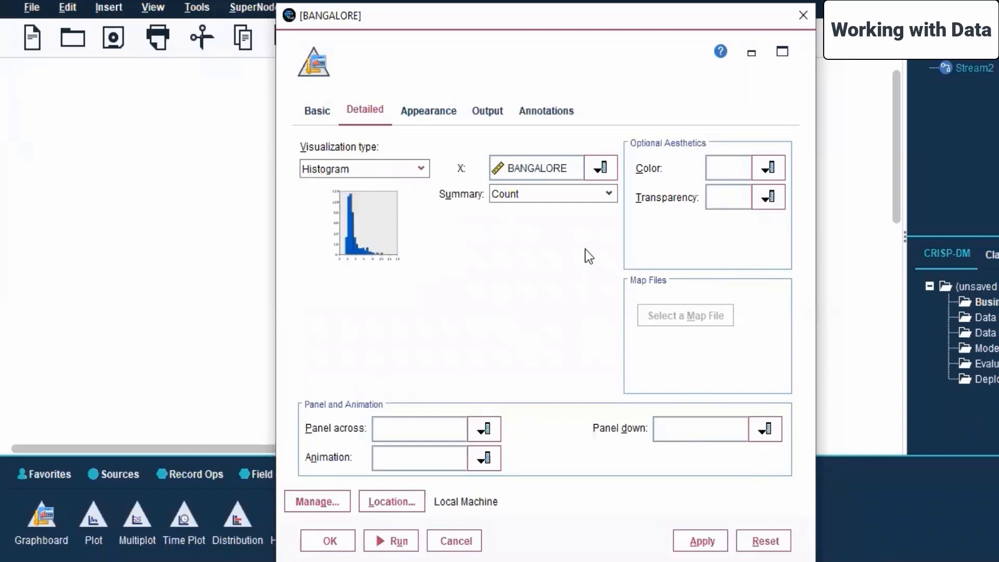
{"action": "left_click", "coordinate": [580, 199]}
{"action": "left_click", "coordinate": [576, 191]}
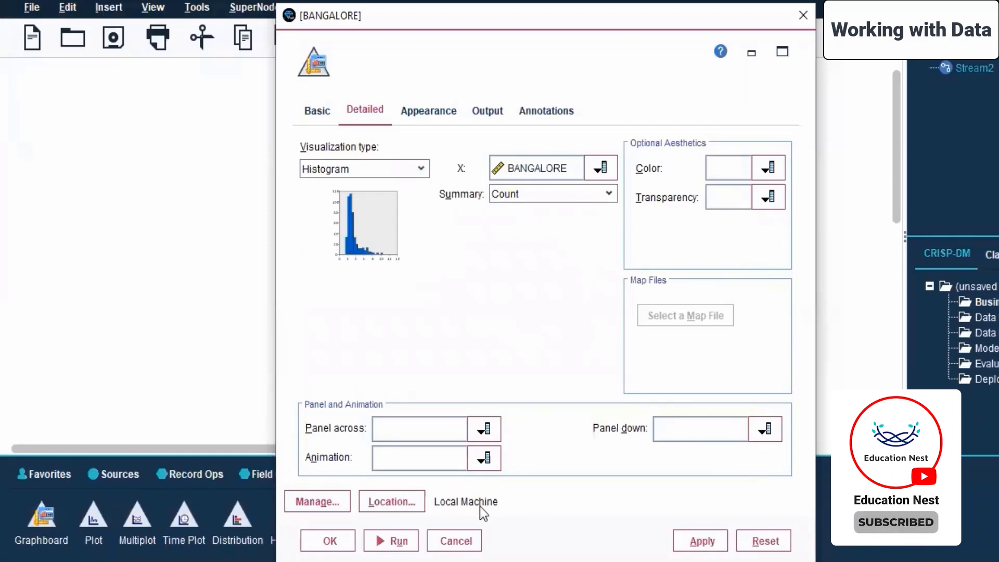
Step: Panel the BANGALORE histogram across by Quarter, leave Animation empty, and apply and accept the node settings
{"action": "left_click", "coordinate": [491, 432]}
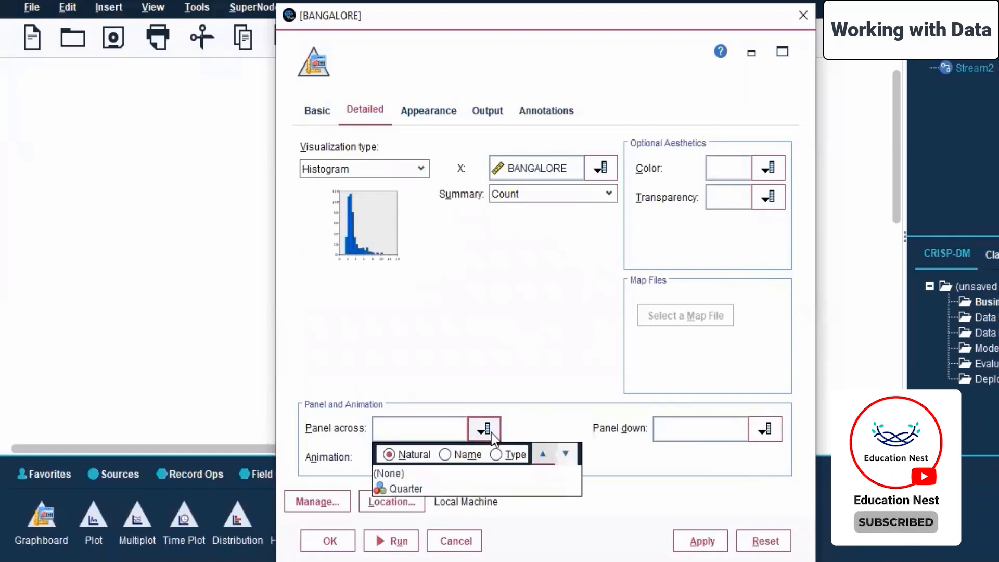
{"action": "left_click", "coordinate": [485, 489]}
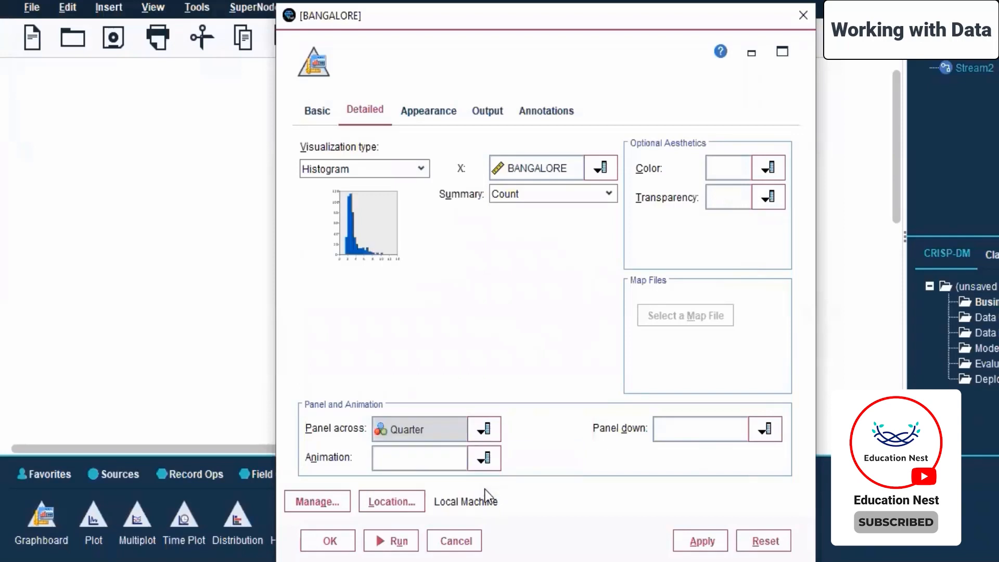
{"action": "left_click", "coordinate": [486, 458]}
{"action": "left_click", "coordinate": [494, 460]}
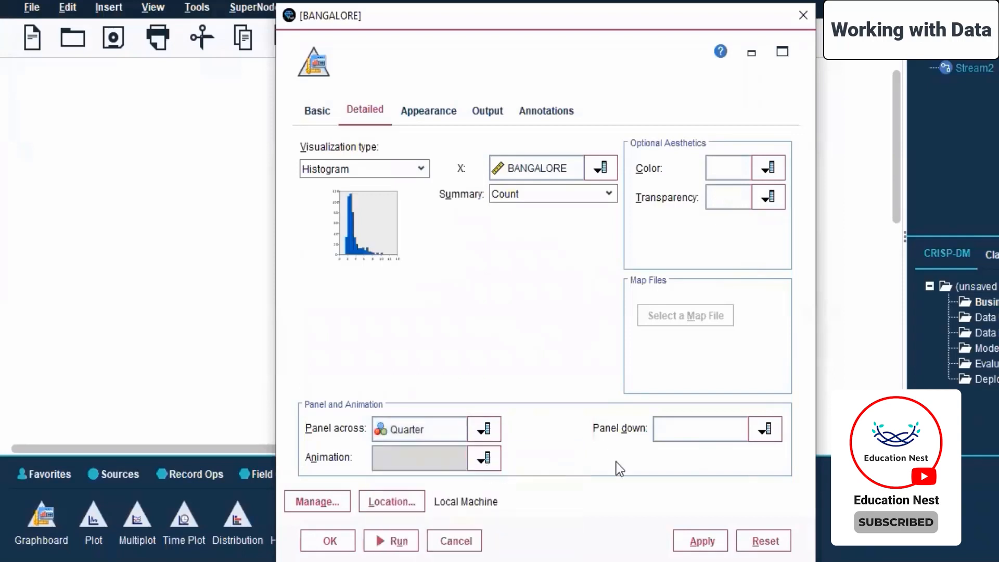
{"action": "left_click", "coordinate": [701, 544]}
{"action": "left_click", "coordinate": [341, 542]}
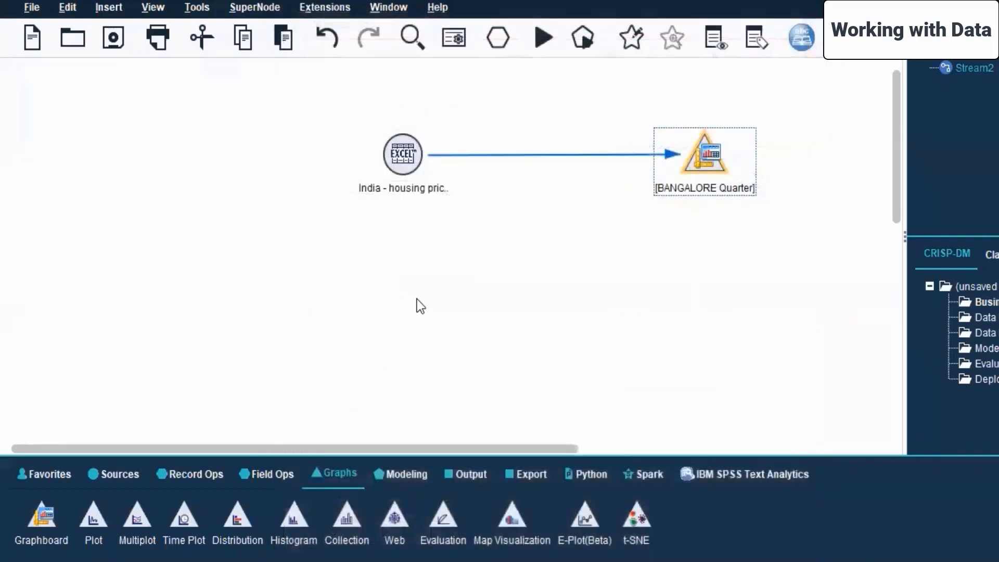
Step: Run the stream from the housing price Excel node, view the BANGALORE histogram panelled by Quarter, and close the graph
{"action": "left_click", "coordinate": [402, 151]}
{"action": "right_click", "coordinate": [402, 152]}
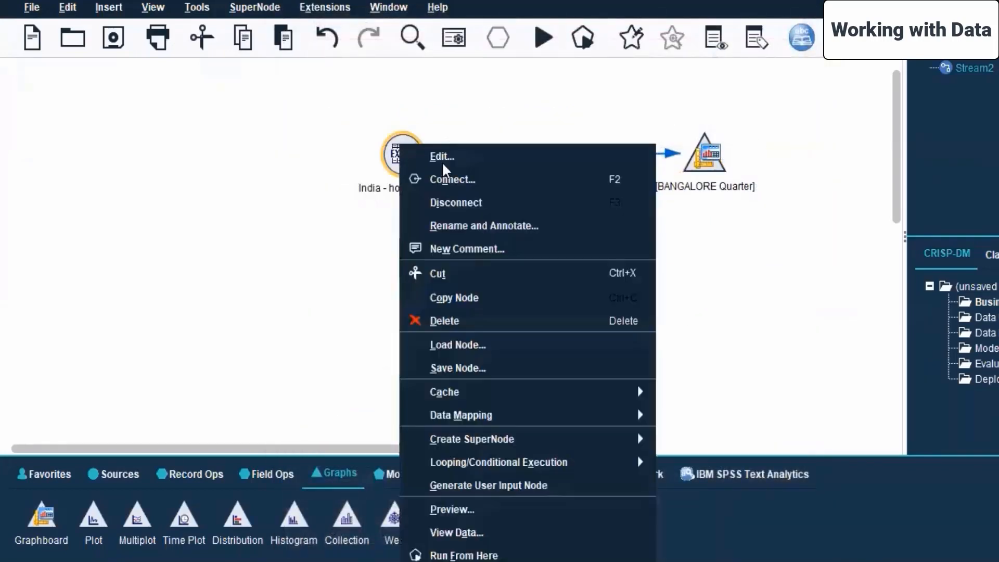
{"action": "left_click", "coordinate": [282, 196]}
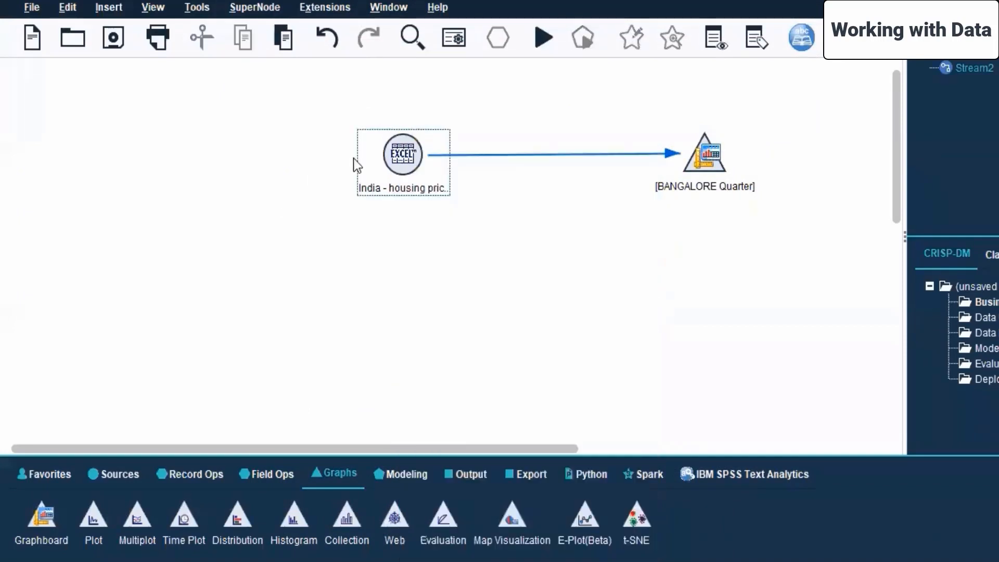
{"action": "right_click", "coordinate": [405, 161]}
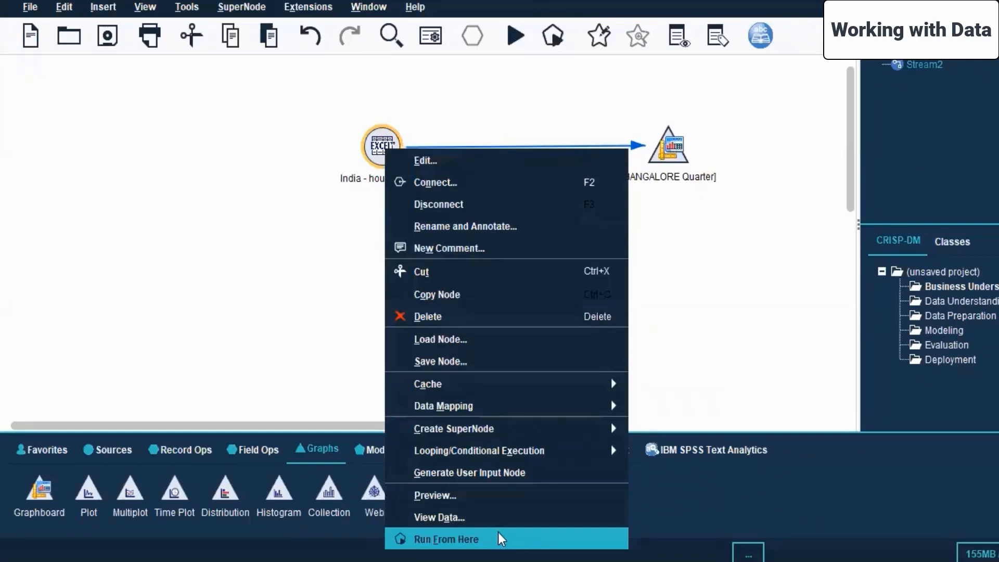
{"action": "left_click", "coordinate": [498, 539]}
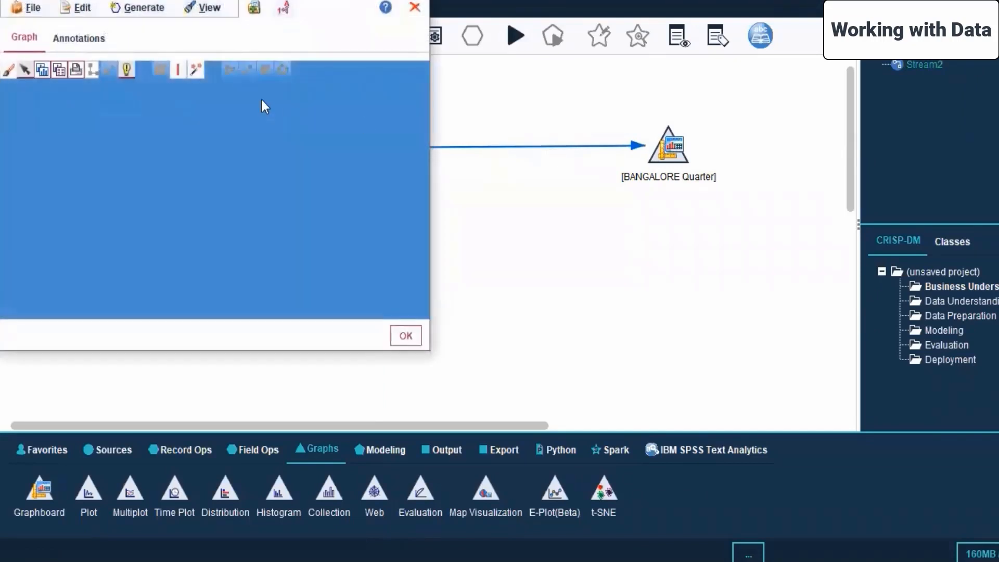
{"action": "left_click", "coordinate": [383, 1]}
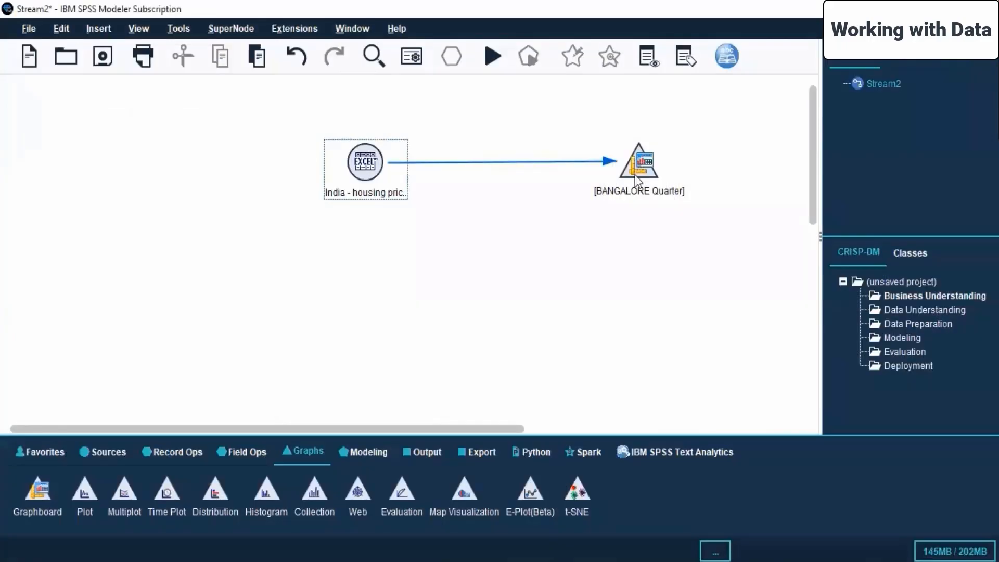
Step: Reopen the BANGALORE Quarter Graphboard node's settings and change its visualization type to Line
{"action": "left_click", "coordinate": [634, 175]}
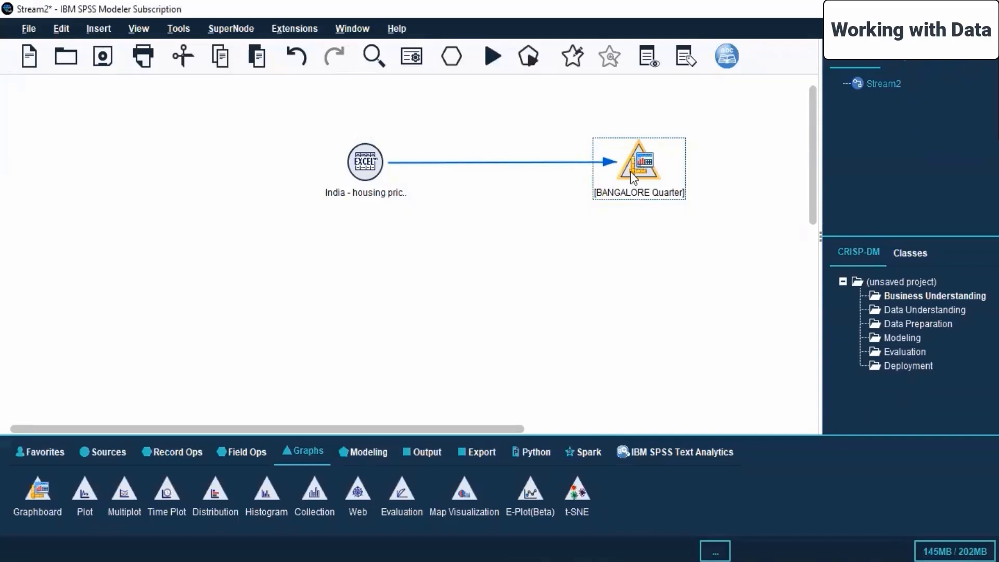
{"action": "right_click", "coordinate": [629, 171]}
{"action": "left_click", "coordinate": [660, 184]}
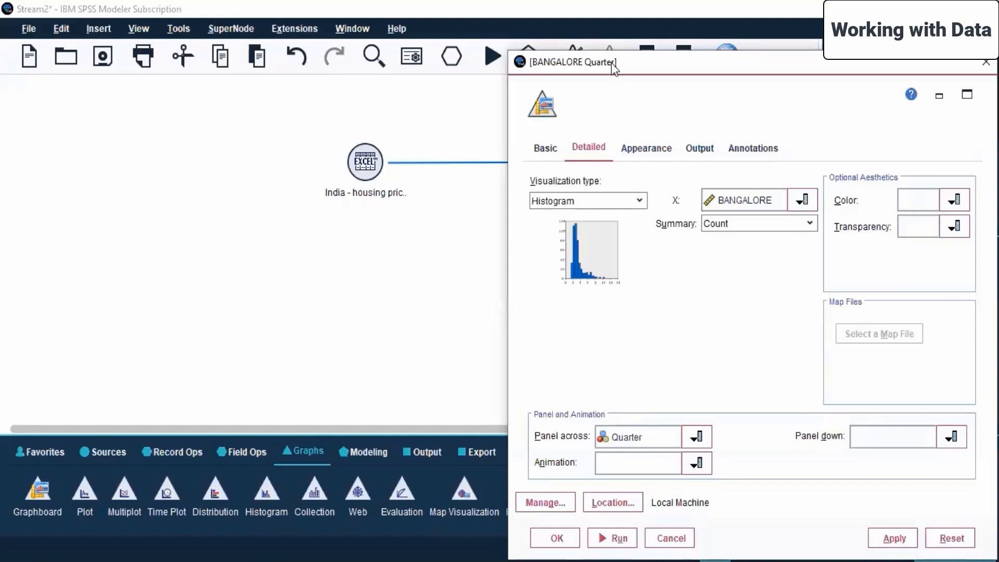
{"action": "left_click_drag", "start_coordinate": [614, 68], "coordinate": [367, 50]}
{"action": "left_click", "coordinate": [389, 180]}
{"action": "scroll", "coordinate": [420, 235], "scroll_direction": "down", "scroll_amount": 5}
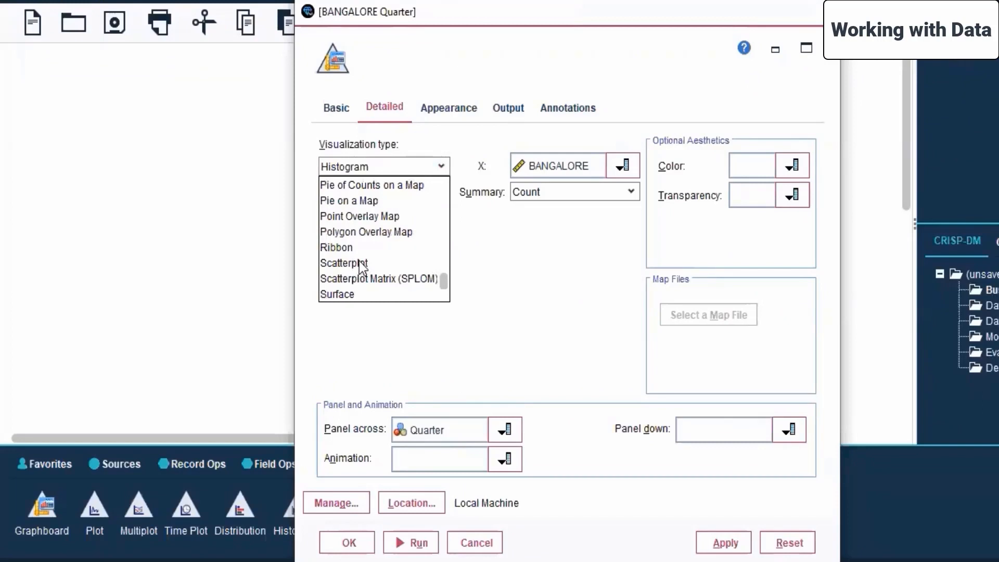
{"action": "scroll", "coordinate": [362, 233], "scroll_direction": "up", "scroll_amount": 1}
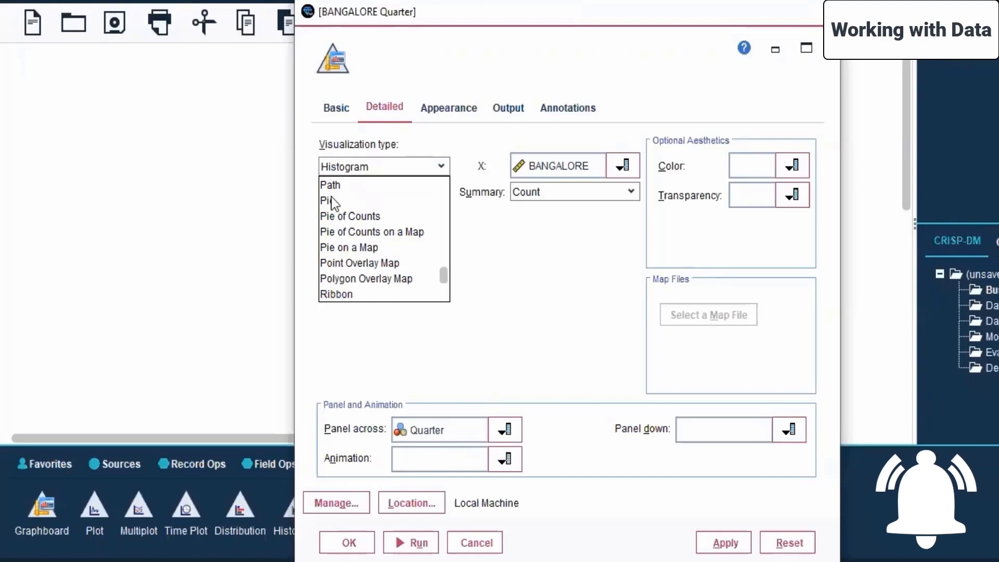
{"action": "scroll", "coordinate": [335, 206], "scroll_direction": "up", "scroll_amount": 1}
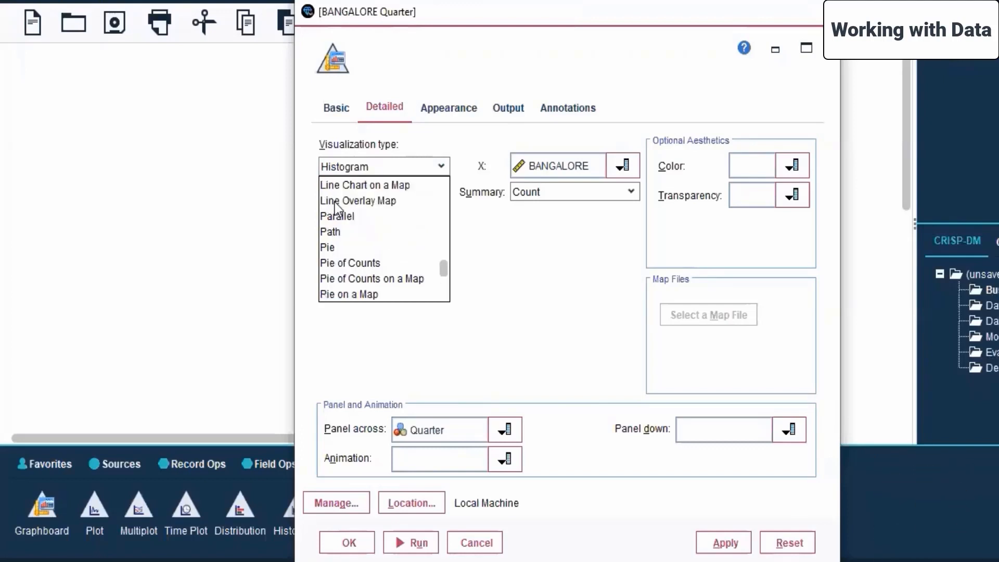
{"action": "scroll", "coordinate": [335, 207], "scroll_direction": "up", "scroll_amount": 1}
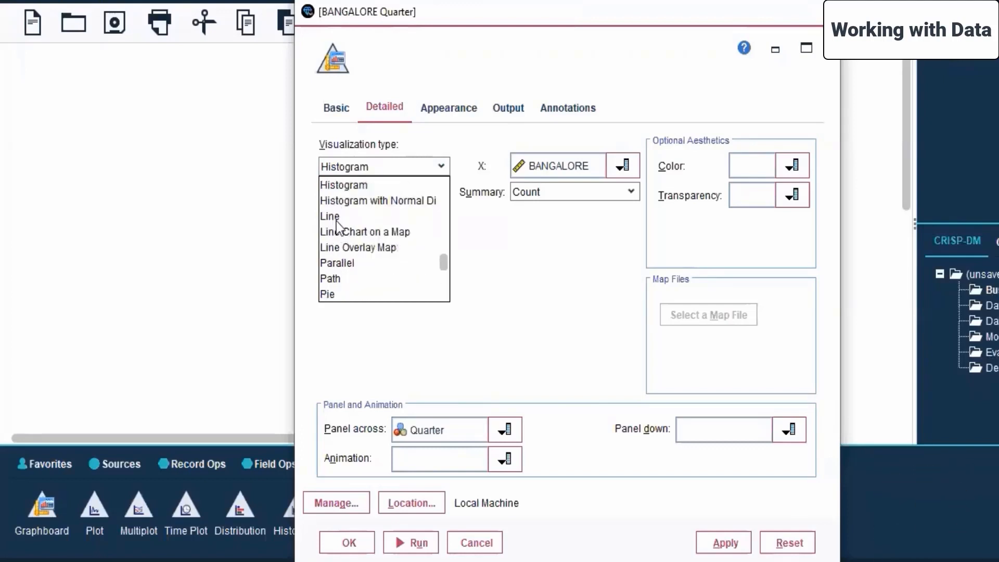
{"action": "left_click", "coordinate": [333, 216]}
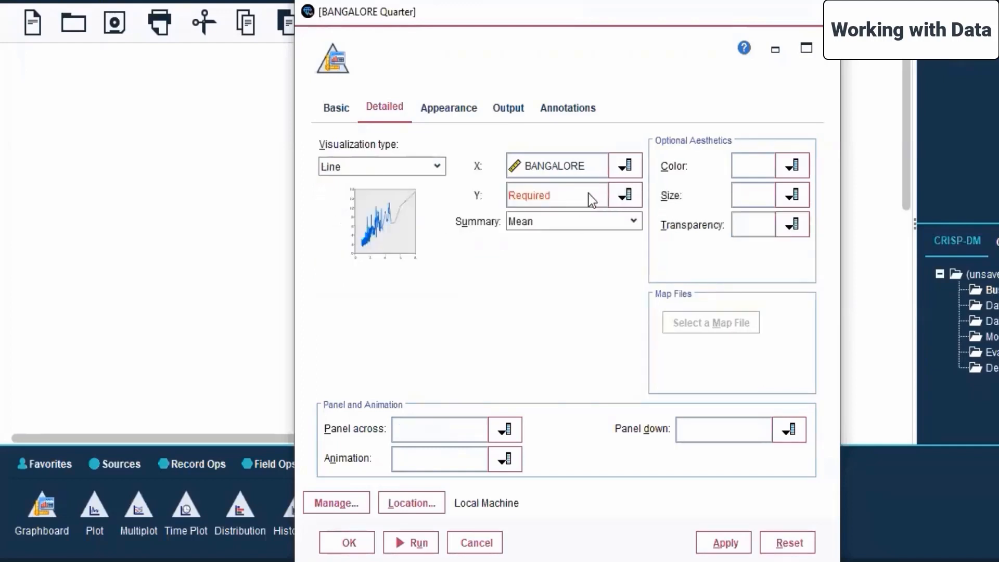
Step: Set the line chart's Y field to Quarter, keeping Mode as the summary
{"action": "left_click", "coordinate": [623, 196]}
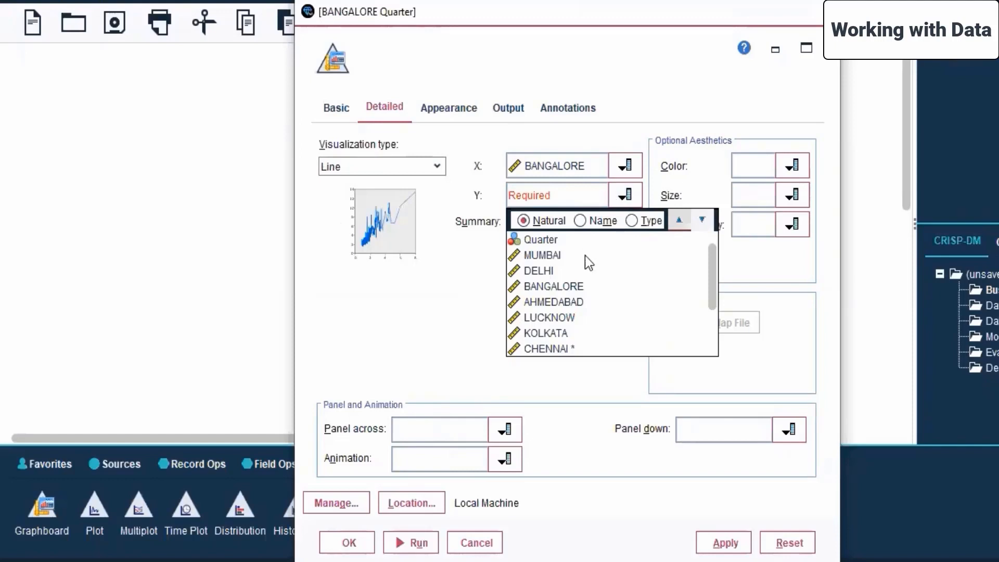
{"action": "left_click", "coordinate": [583, 239]}
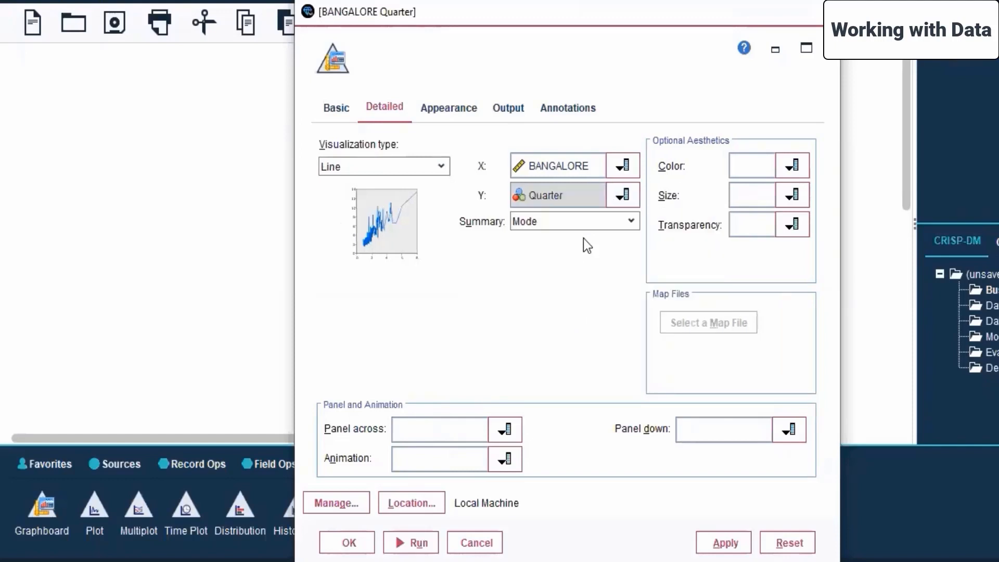
{"action": "left_click", "coordinate": [607, 221]}
{"action": "left_click", "coordinate": [606, 222]}
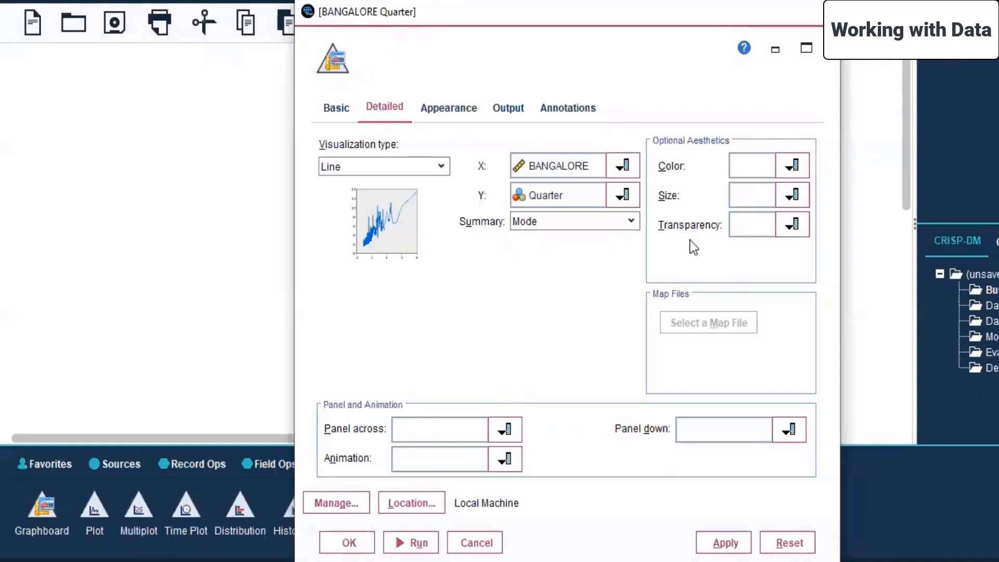
Step: Give the line chart the title "Housing Price Index movement", leaving the subtitle and caption empty
{"action": "left_click", "coordinate": [448, 110]}
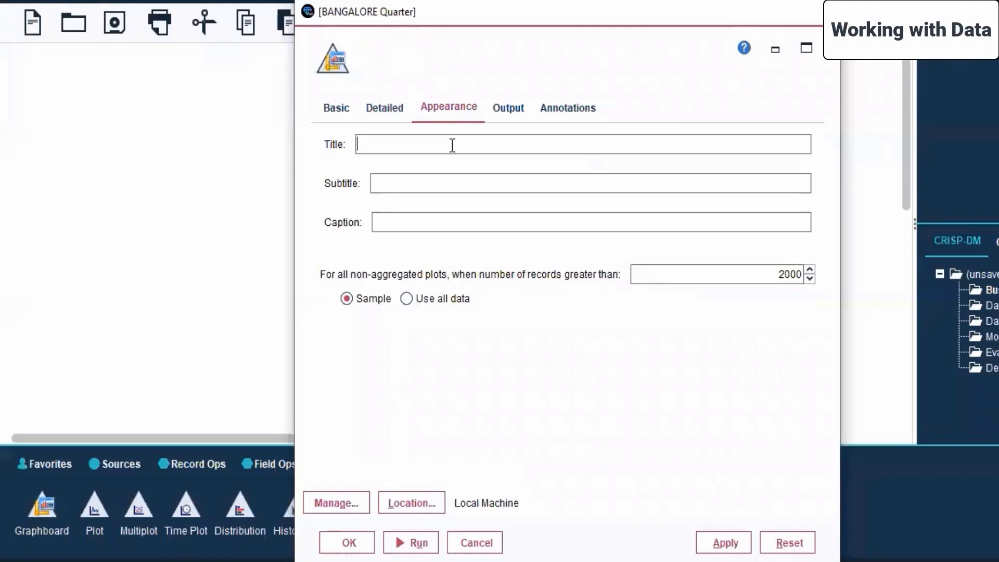
{"action": "type", "text": "Housing "}
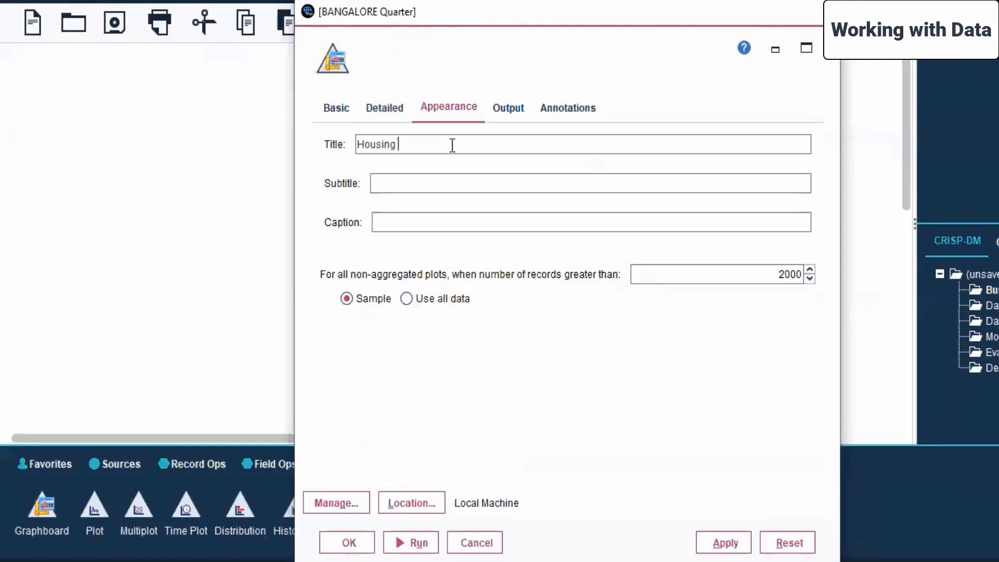
{"action": "type", "text": "Price Index movement"}
{"action": "left_click", "coordinate": [484, 184]}
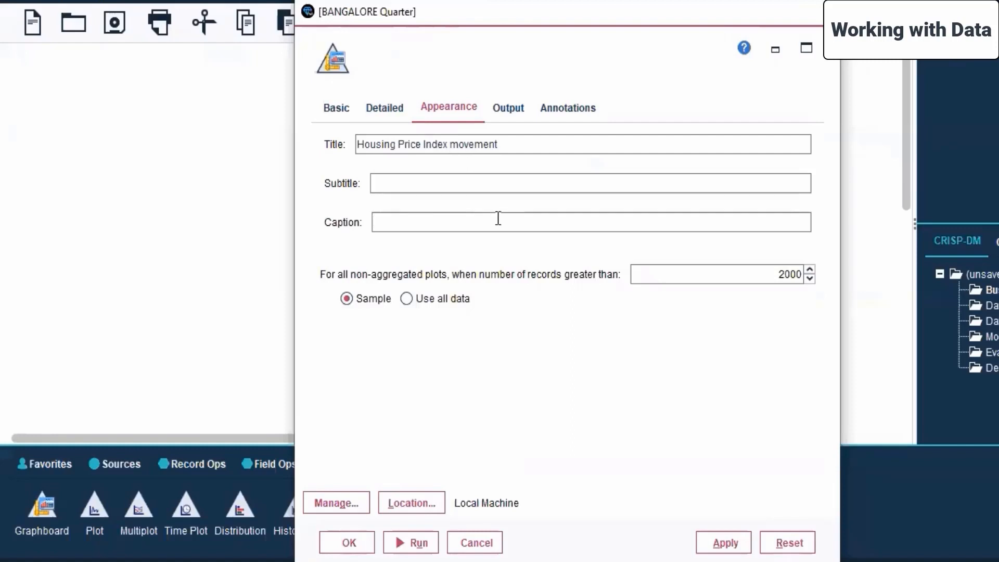
Step: Try output to a JPEG file, cancel choosing its save location, and restore output to screen
{"action": "left_click", "coordinate": [515, 115]}
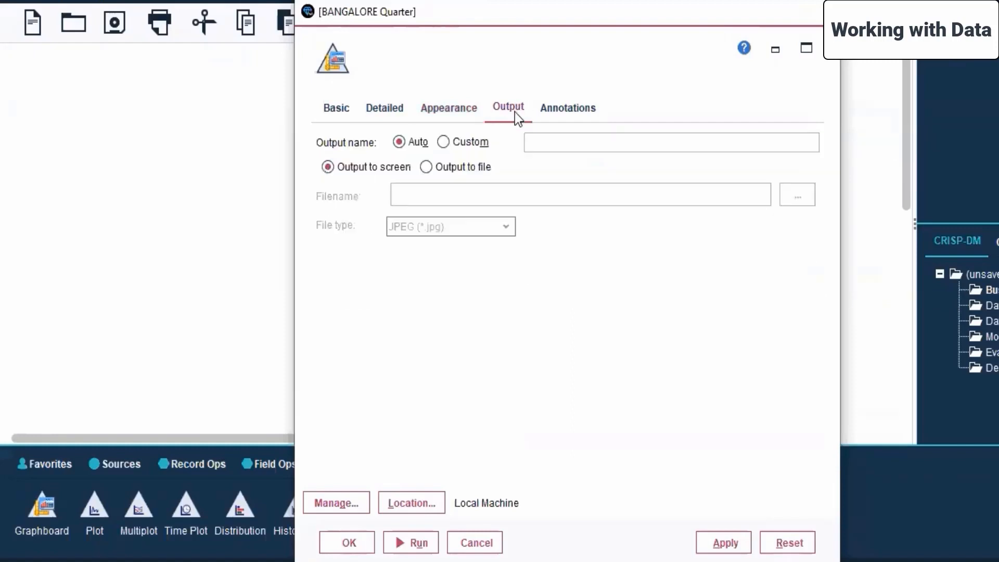
{"action": "left_click", "coordinate": [441, 165]}
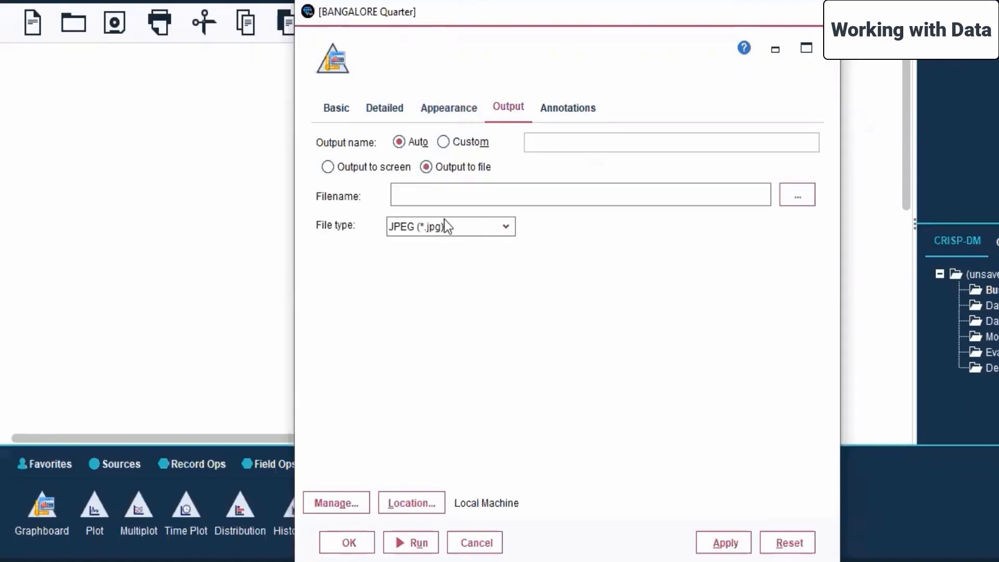
{"action": "left_click", "coordinate": [797, 196]}
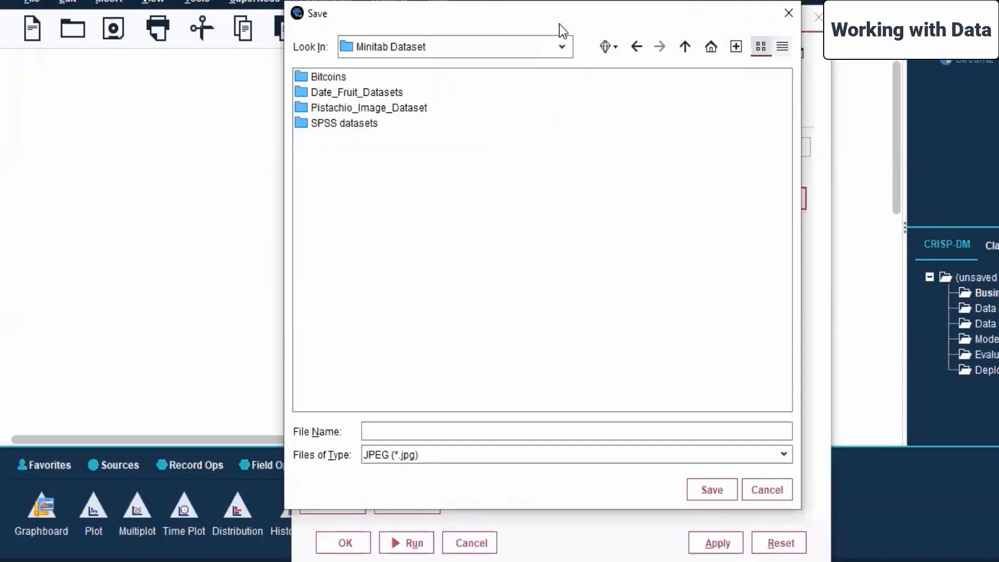
{"action": "left_click", "coordinate": [768, 488]}
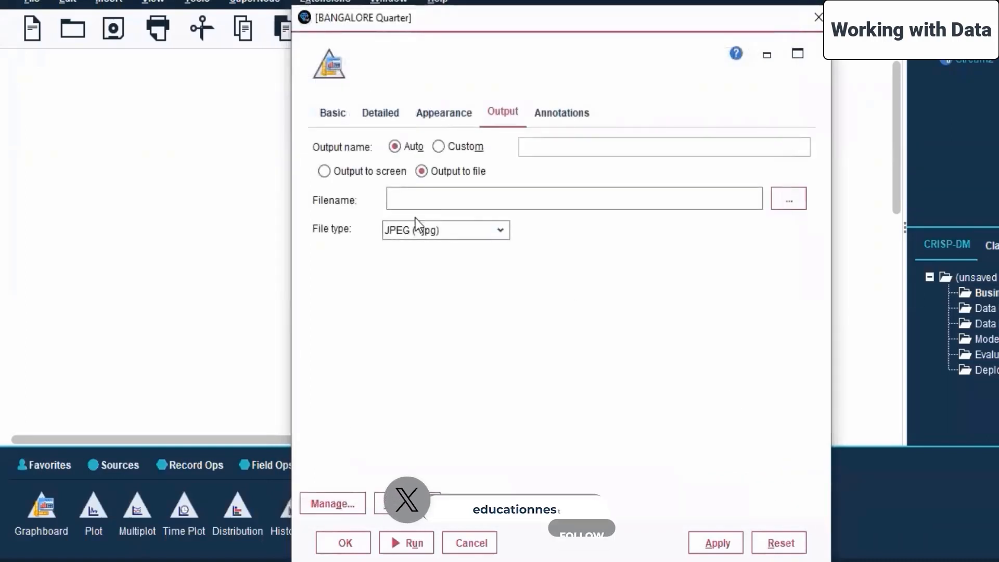
{"action": "left_click", "coordinate": [340, 172]}
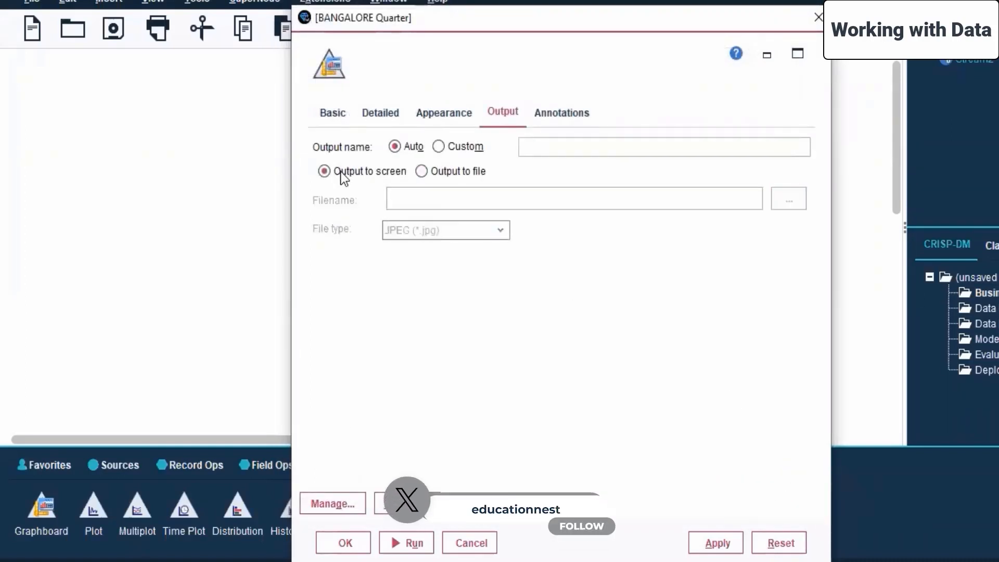
Step: Review the Graphboard node's annotation settings, then apply and accept the line chart configuration
{"action": "left_click", "coordinate": [553, 117]}
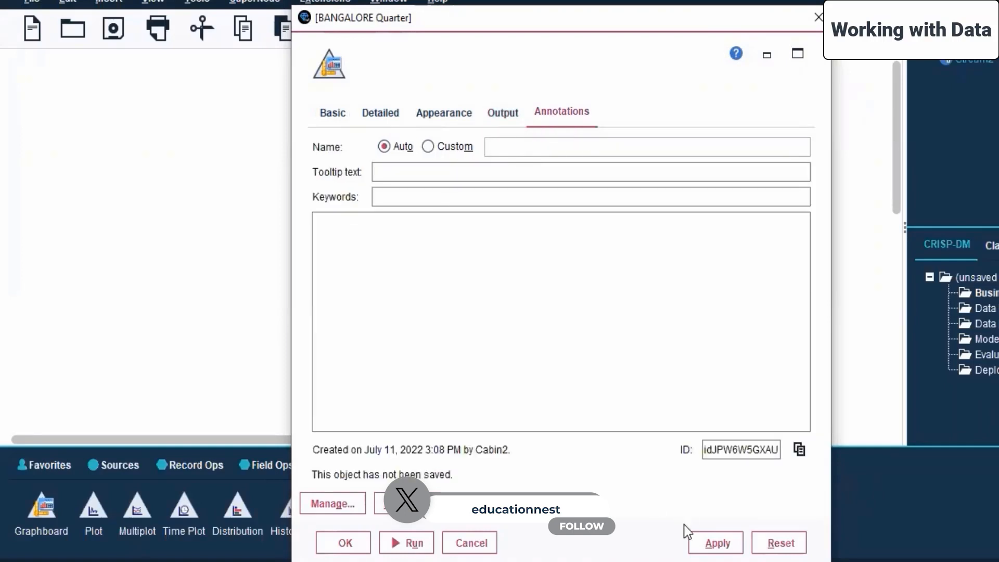
{"action": "left_click", "coordinate": [722, 543]}
{"action": "left_click", "coordinate": [346, 543]}
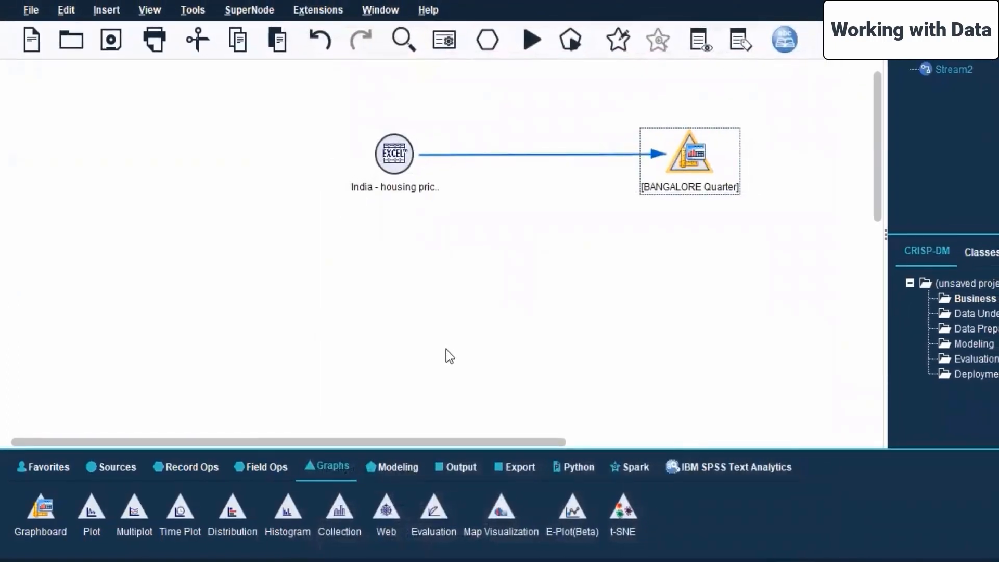
Step: Select the Excel and Graphboard nodes together, run the selection, and maximize the resulting line graph
{"action": "left_click", "coordinate": [406, 164]}
{"action": "left_click_drag", "start_coordinate": [720, 79], "coordinate": [361, 245]}
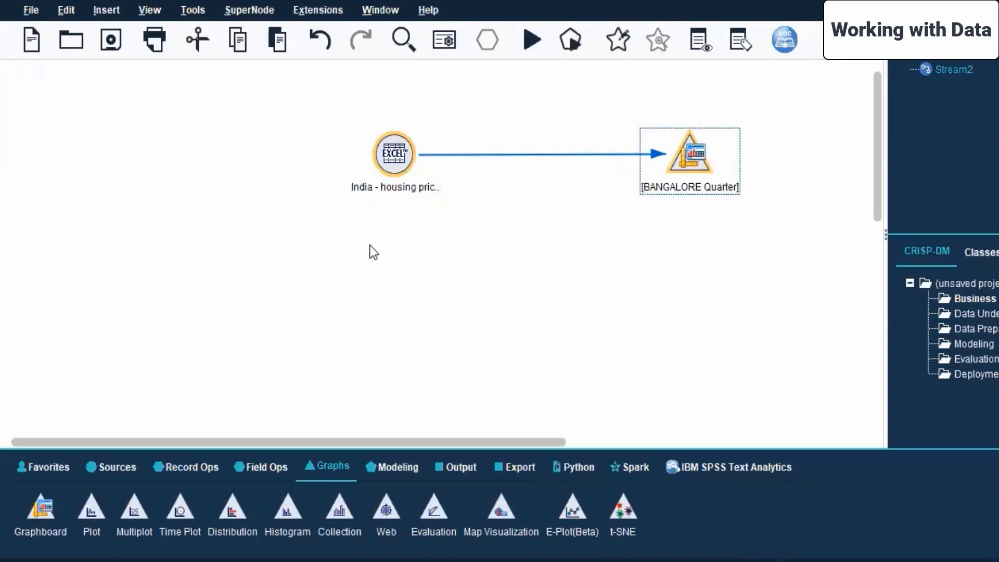
{"action": "right_click", "coordinate": [402, 144]}
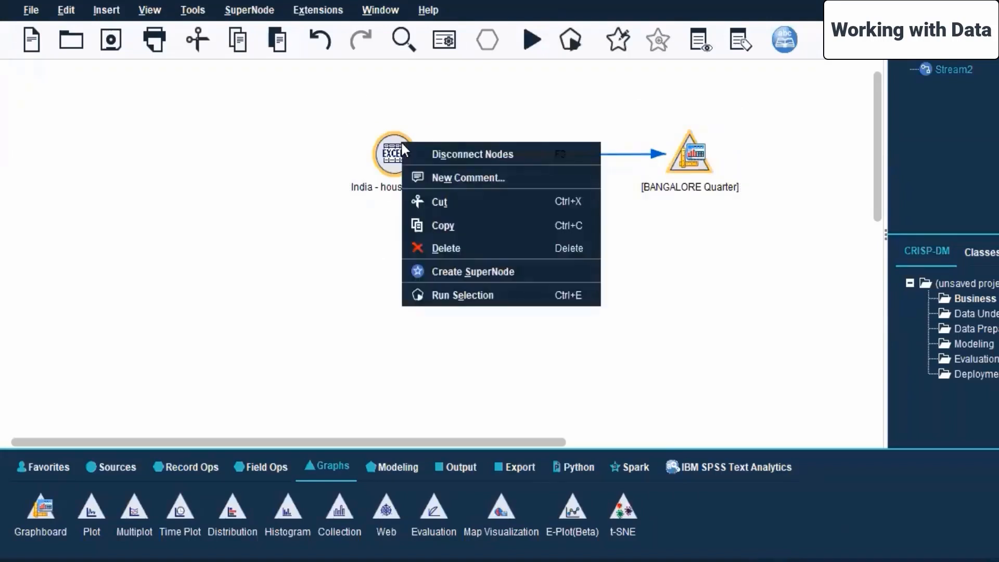
{"action": "left_click", "coordinate": [460, 295]}
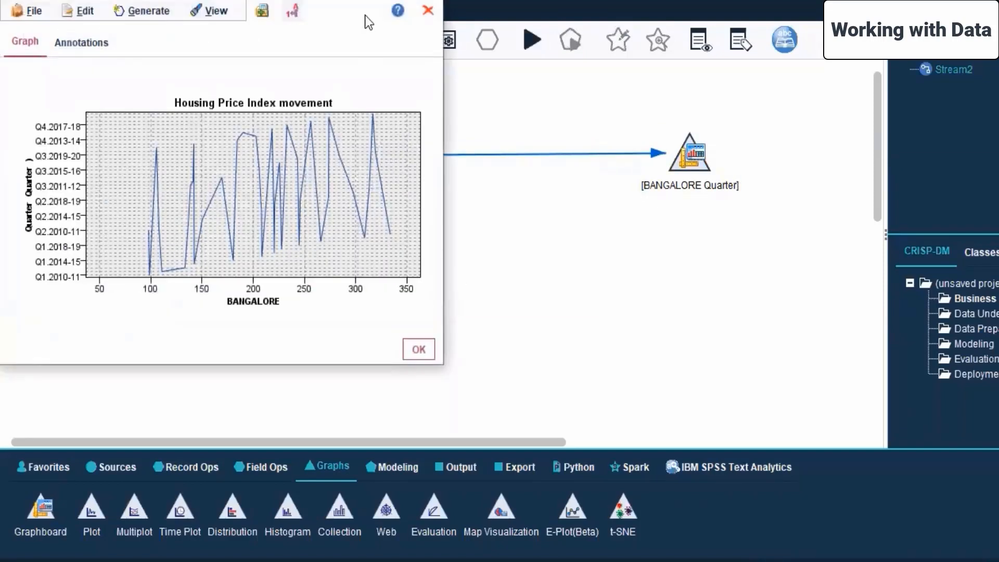
{"action": "left_click", "coordinate": [393, 10]}
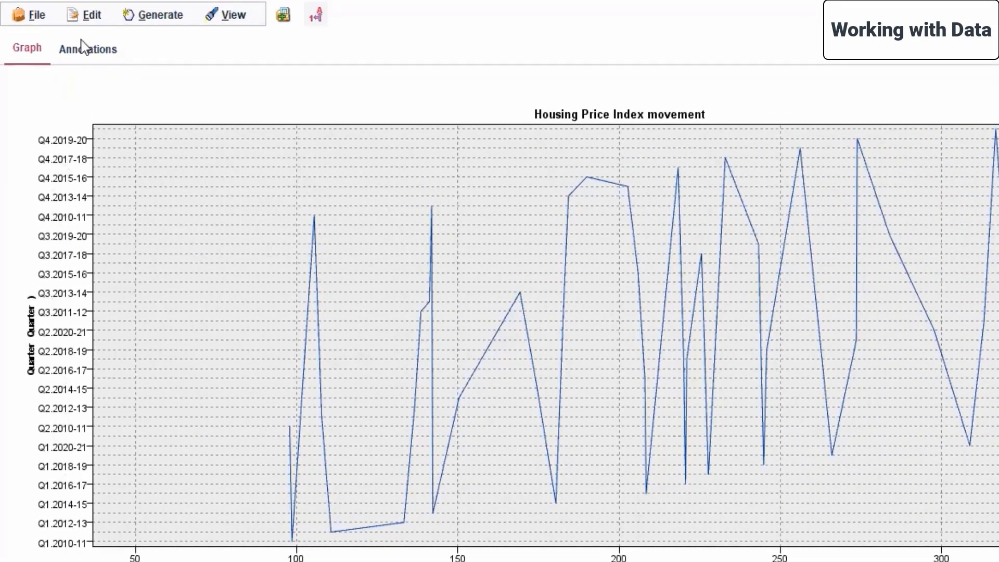
Step: Check the line graph's annotations, return to the graph, and display the General toolbar
{"action": "left_click", "coordinate": [83, 48]}
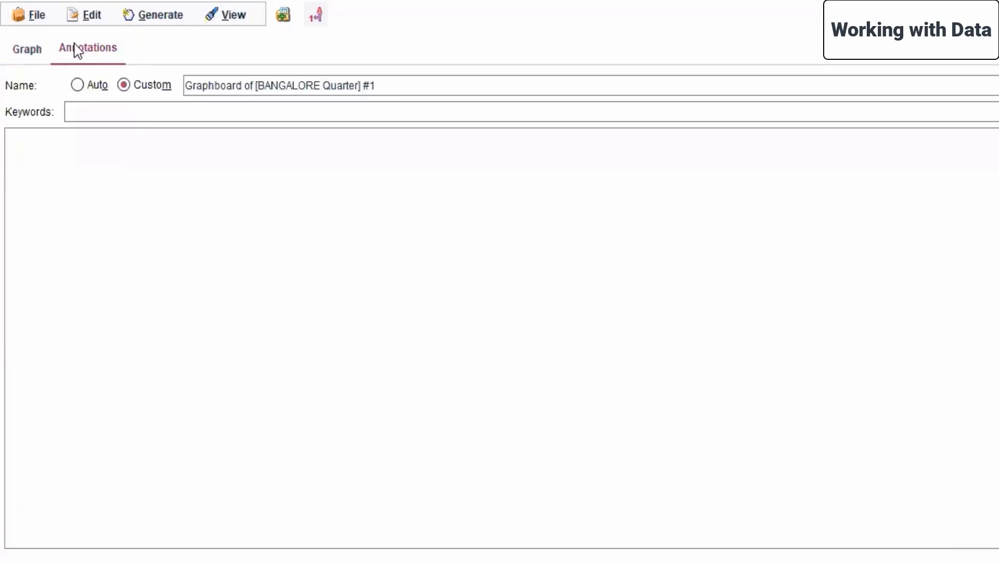
{"action": "left_click", "coordinate": [25, 50]}
{"action": "left_click", "coordinate": [225, 16]}
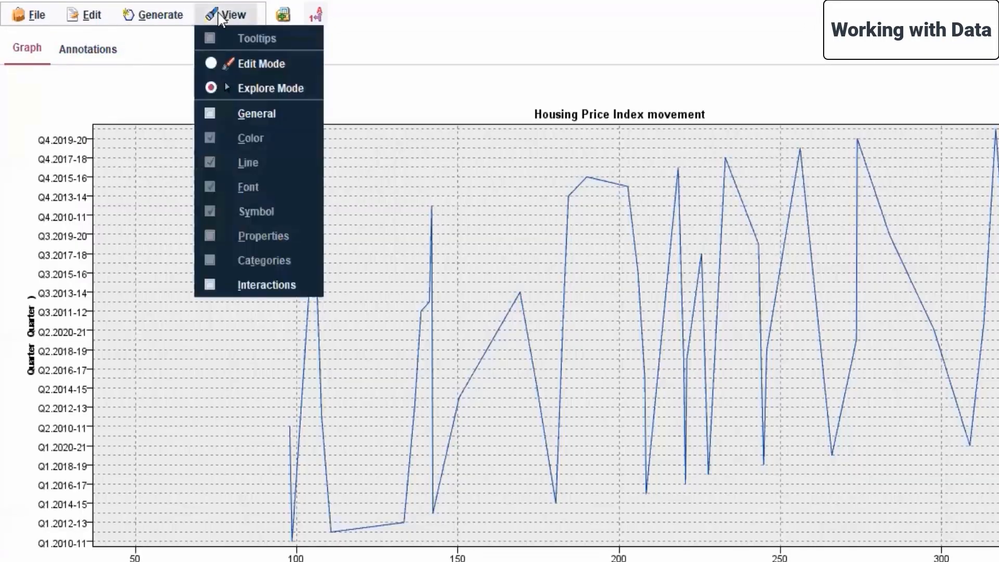
{"action": "left_click", "coordinate": [238, 110]}
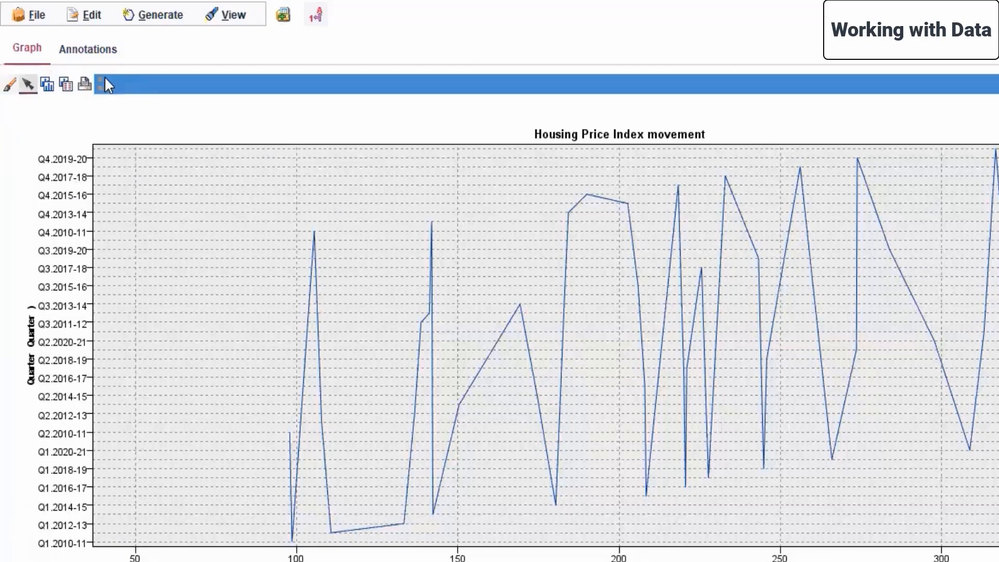
{"action": "left_click", "coordinate": [15, 87]}
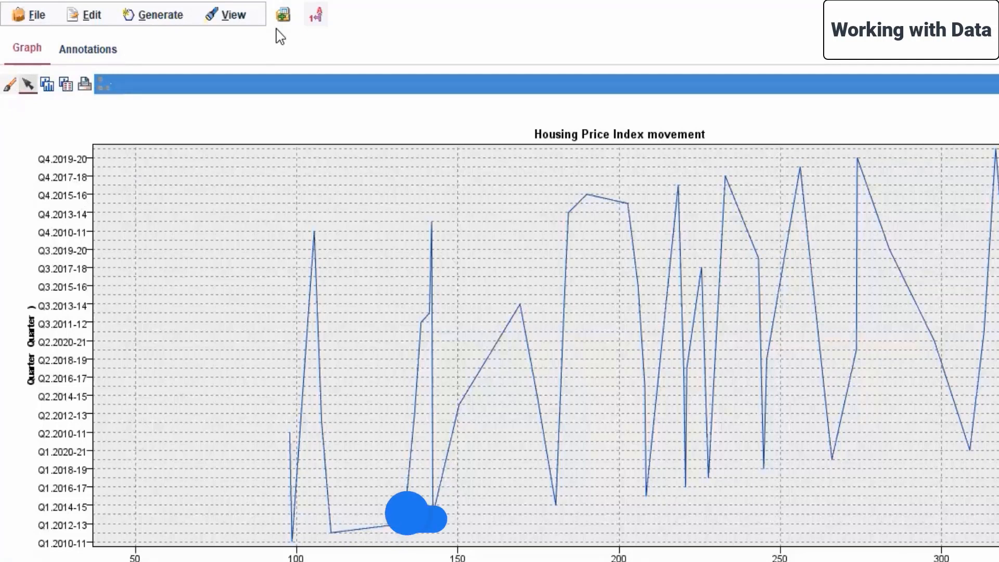
Step: Examine the line graph's file and export formats, editing commands, and node-generation options
{"action": "left_click", "coordinate": [23, 19]}
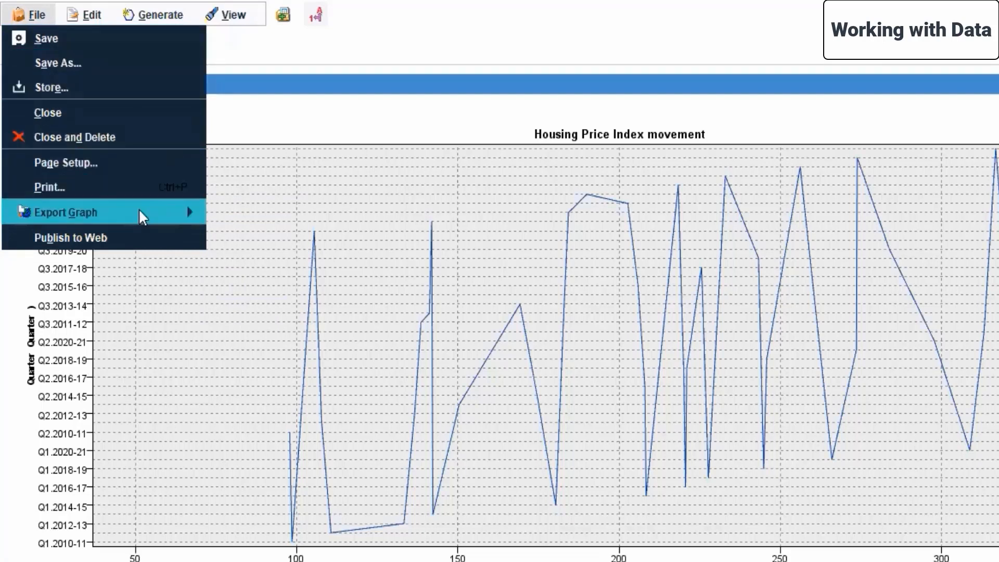
{"action": "mouse_move", "coordinate": [142, 213]}
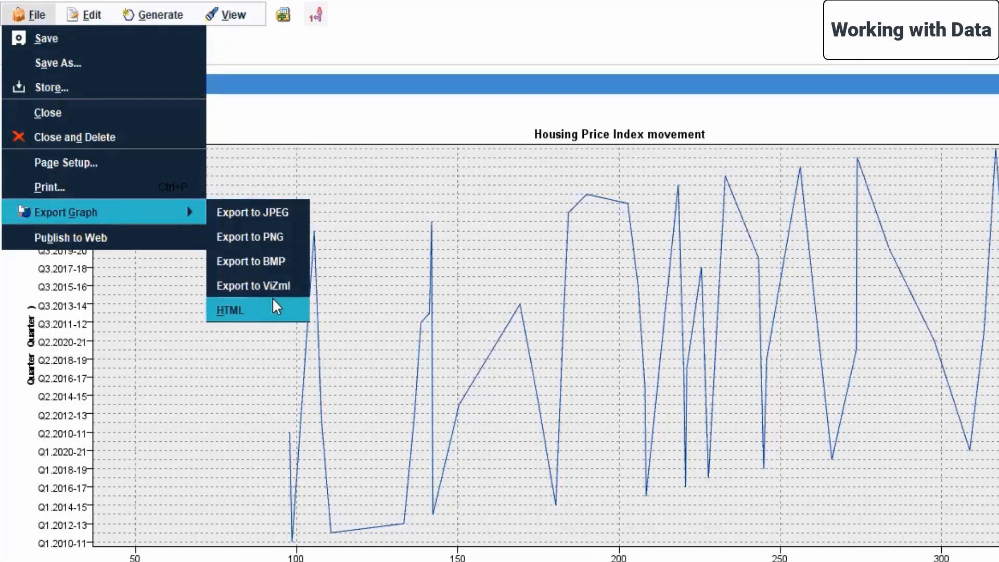
{"action": "left_click", "coordinate": [390, 241]}
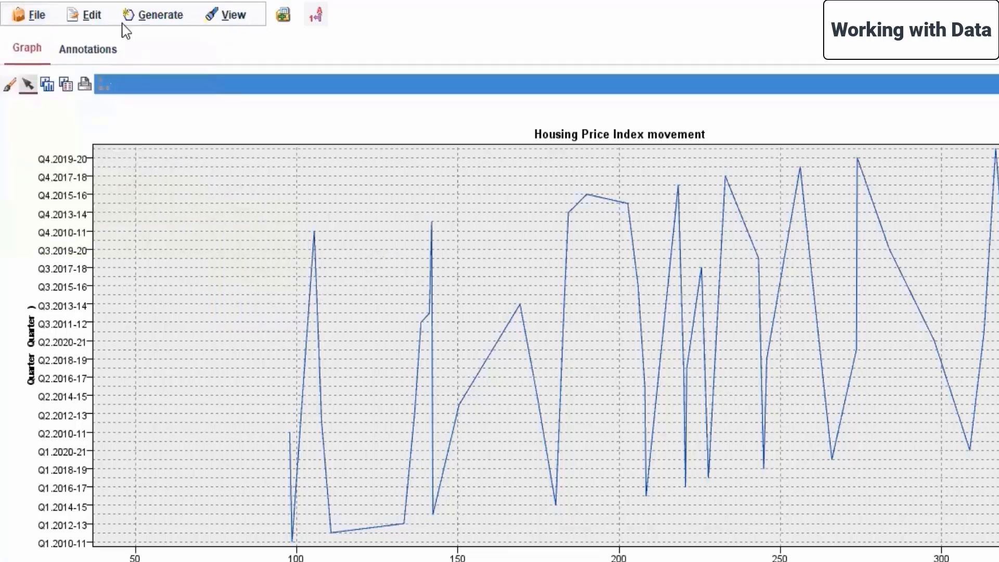
{"action": "left_click", "coordinate": [81, 19]}
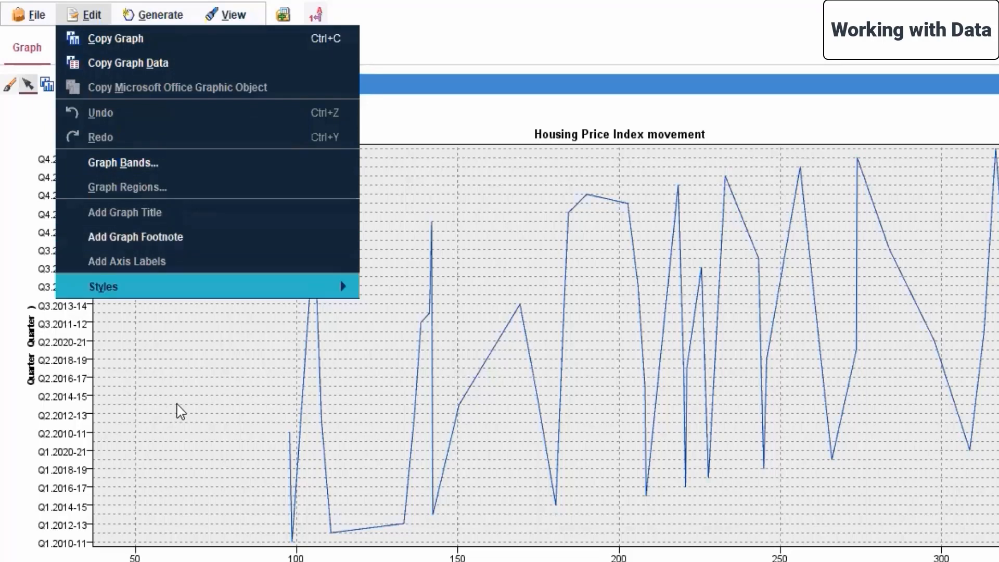
{"action": "mouse_move", "coordinate": [148, 20]}
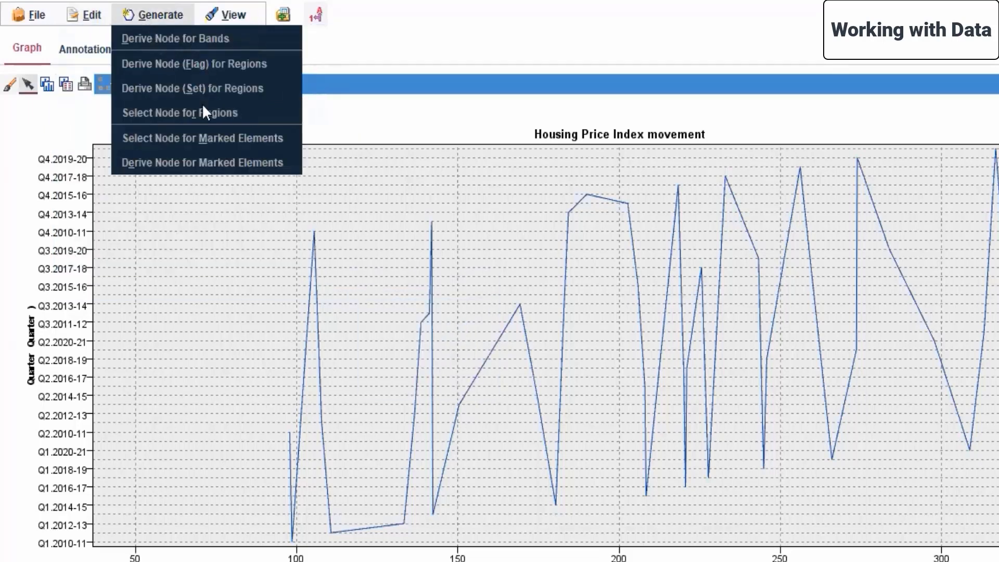
{"action": "left_click", "coordinate": [449, 58]}
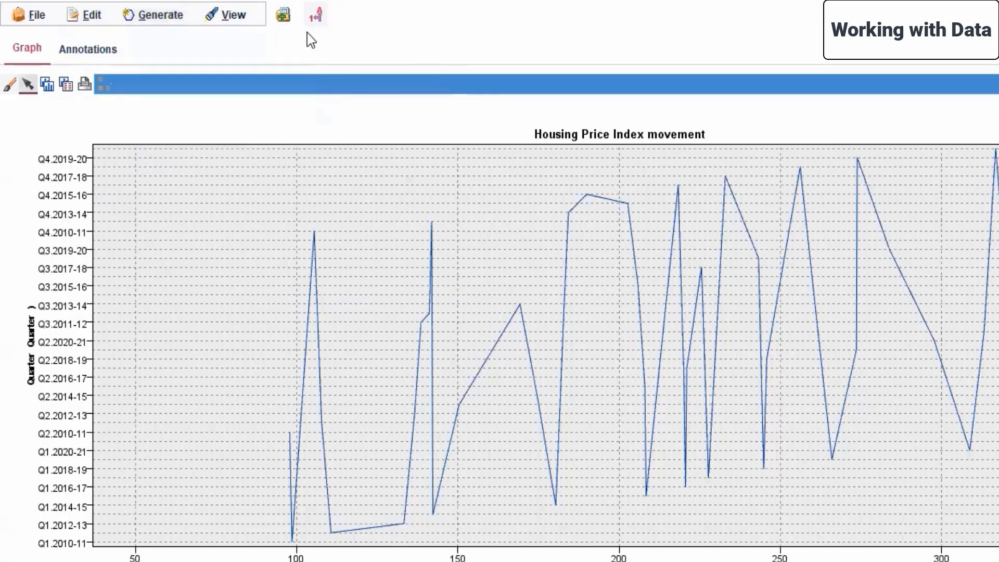
Step: Try Edit Mode on the line graph and return it to Explore Mode
{"action": "left_click", "coordinate": [231, 16]}
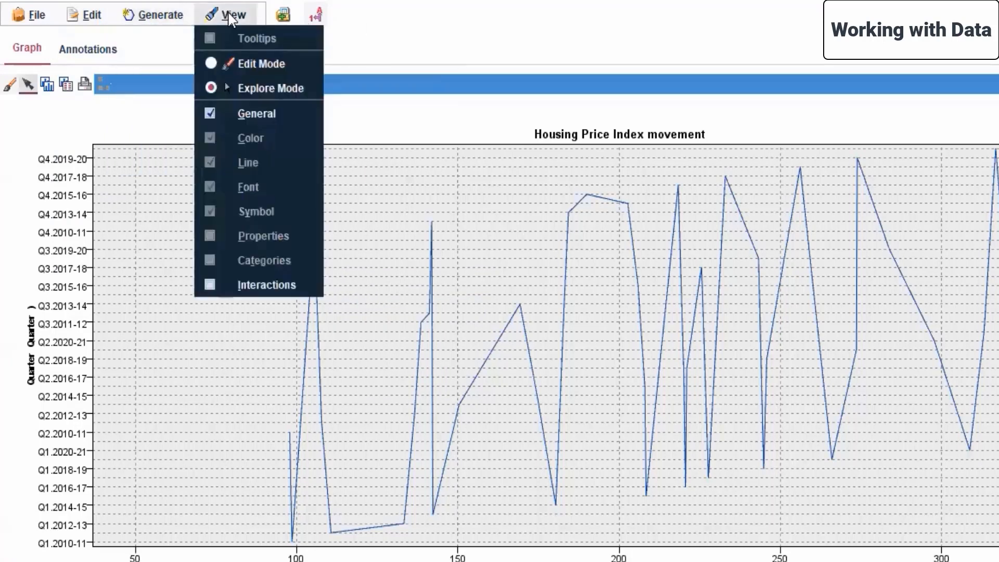
{"action": "left_click", "coordinate": [262, 62]}
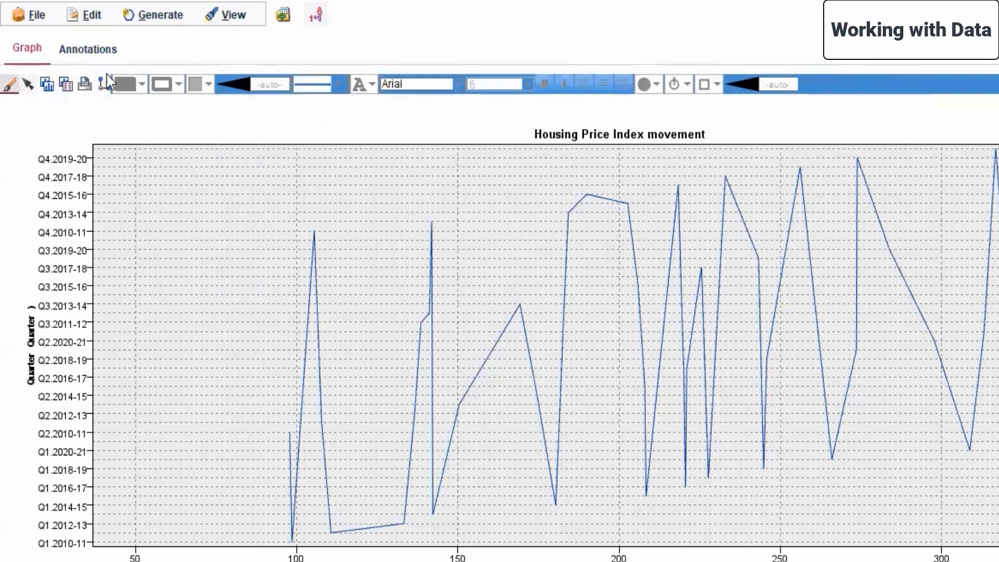
{"action": "left_click", "coordinate": [27, 87]}
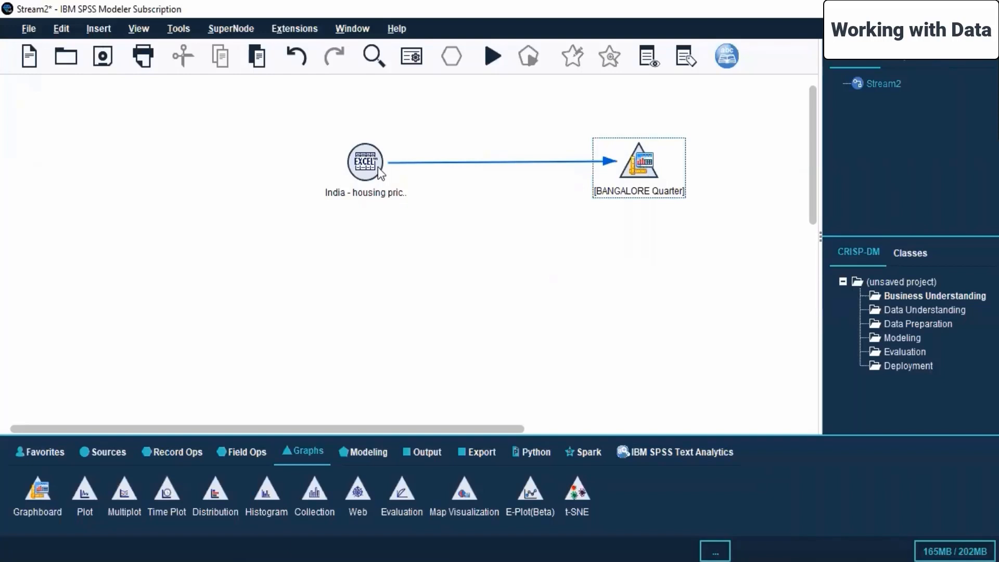
Step: Run the stream from the Excel source node and maximize the resulting line graph
{"action": "left_click", "coordinate": [355, 165]}
{"action": "right_click", "coordinate": [355, 166]}
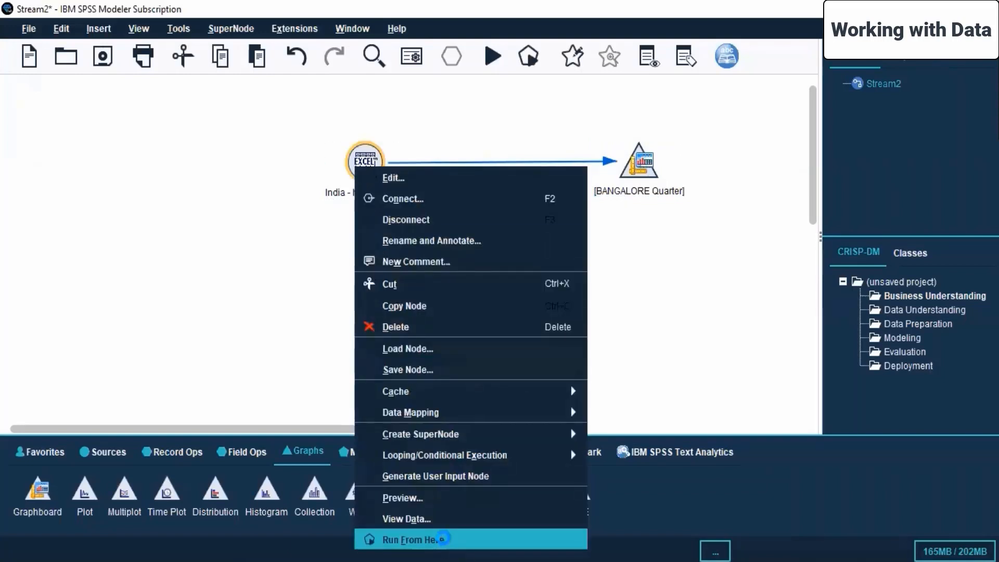
{"action": "left_click", "coordinate": [443, 540]}
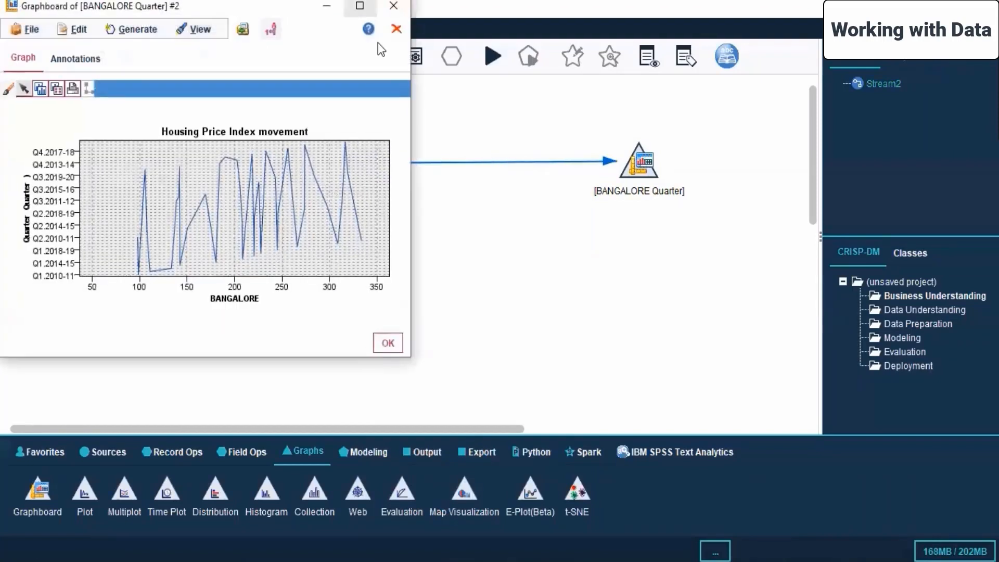
{"action": "left_click", "coordinate": [361, 7]}
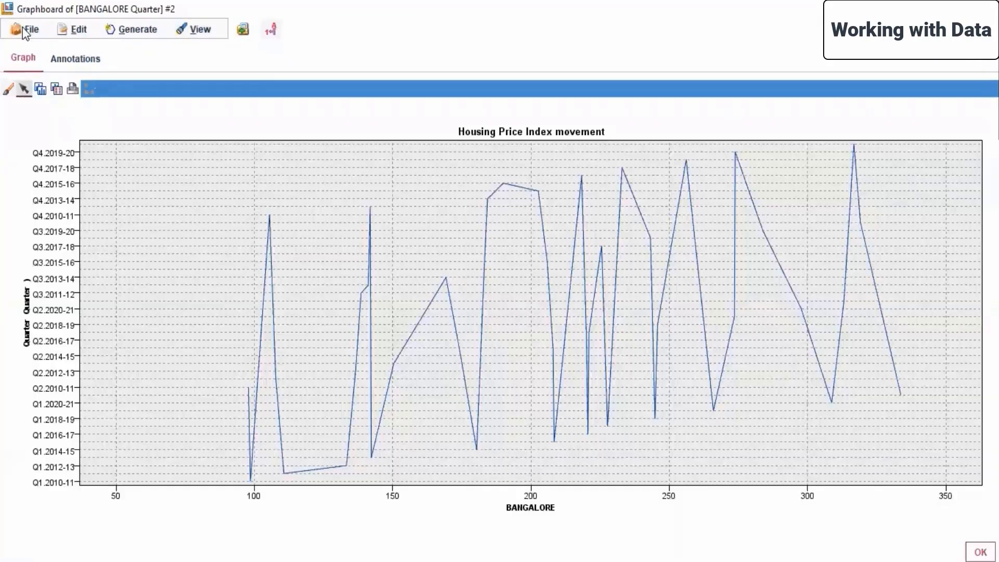
Step: Start saving the graph output and choose the Day 6 folder within Live Sessions, SPSS MODELLER as its location
{"action": "left_click", "coordinate": [23, 27]}
{"action": "left_click", "coordinate": [41, 48]}
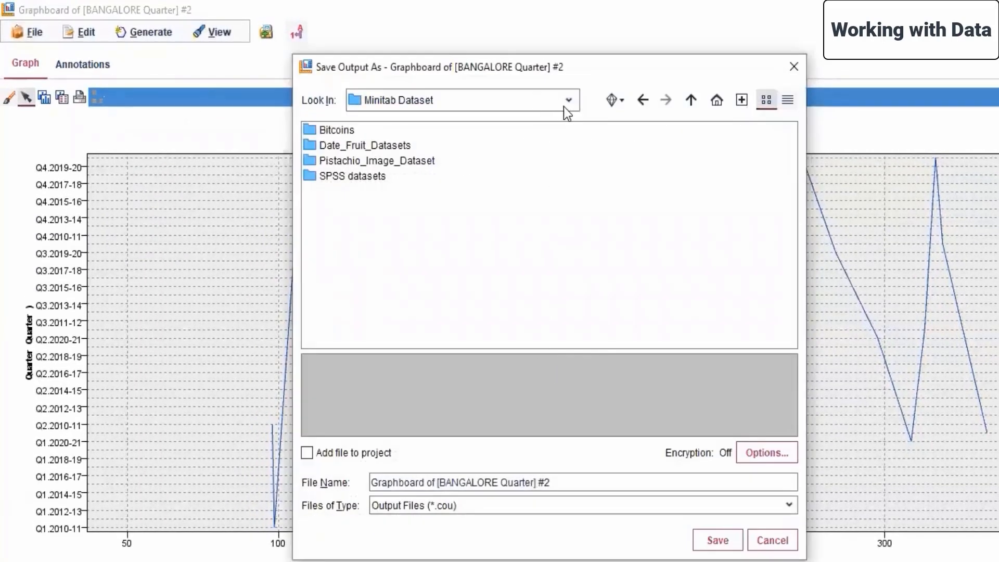
{"action": "left_click", "coordinate": [564, 107]}
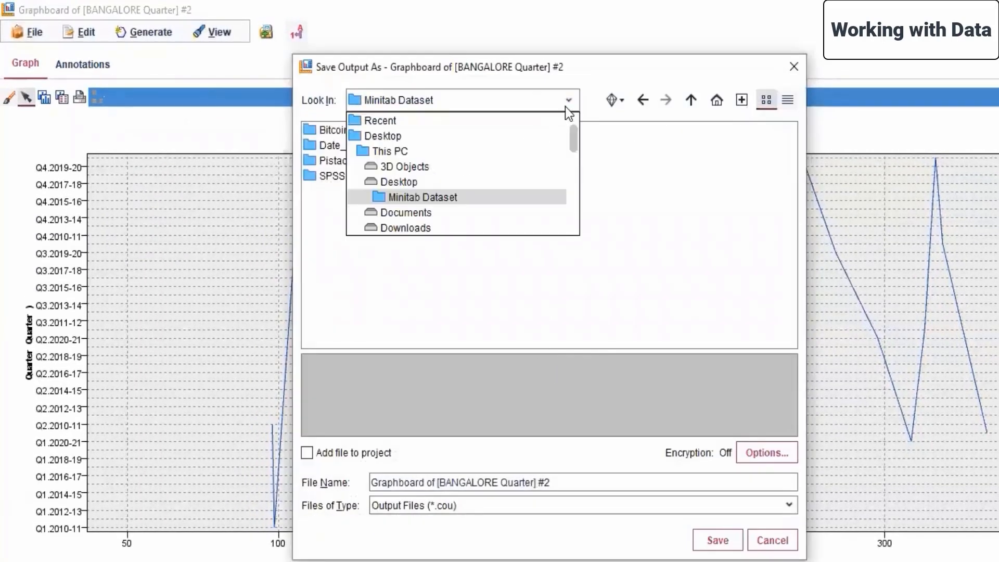
{"action": "scroll", "coordinate": [416, 221], "scroll_direction": "down", "scroll_amount": 3}
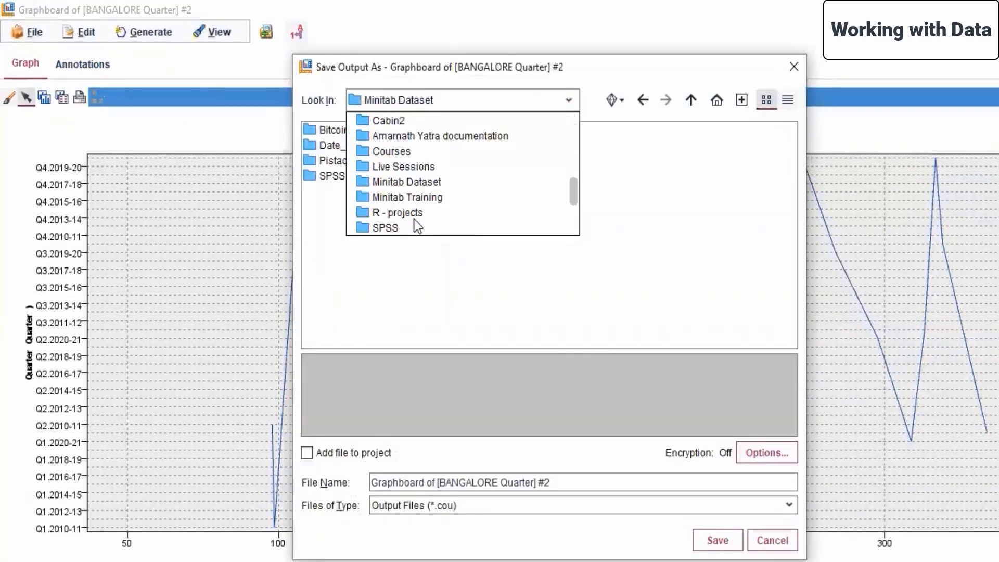
{"action": "left_click", "coordinate": [409, 166]}
{"action": "double_click", "coordinate": [333, 221]}
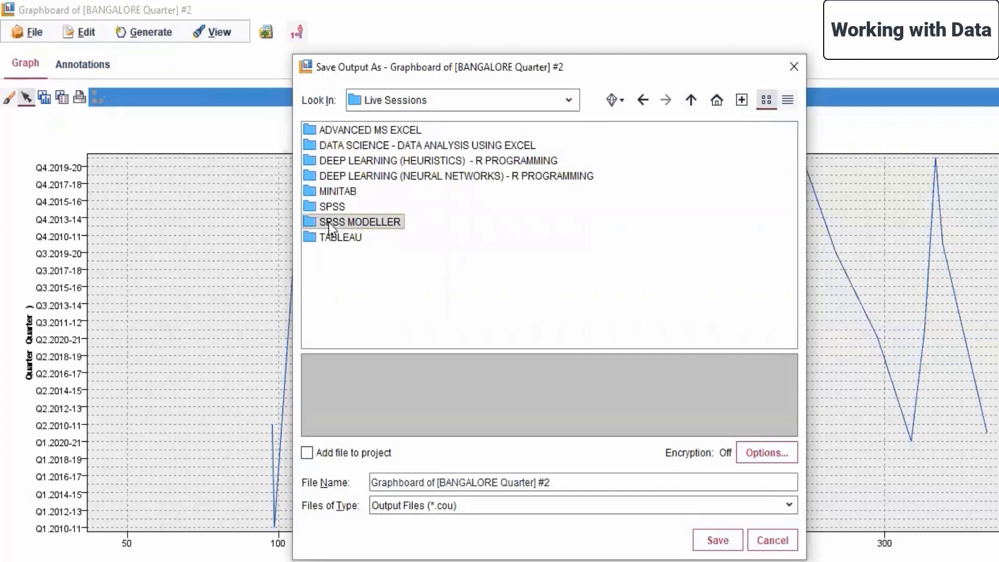
{"action": "double_click", "coordinate": [330, 208]}
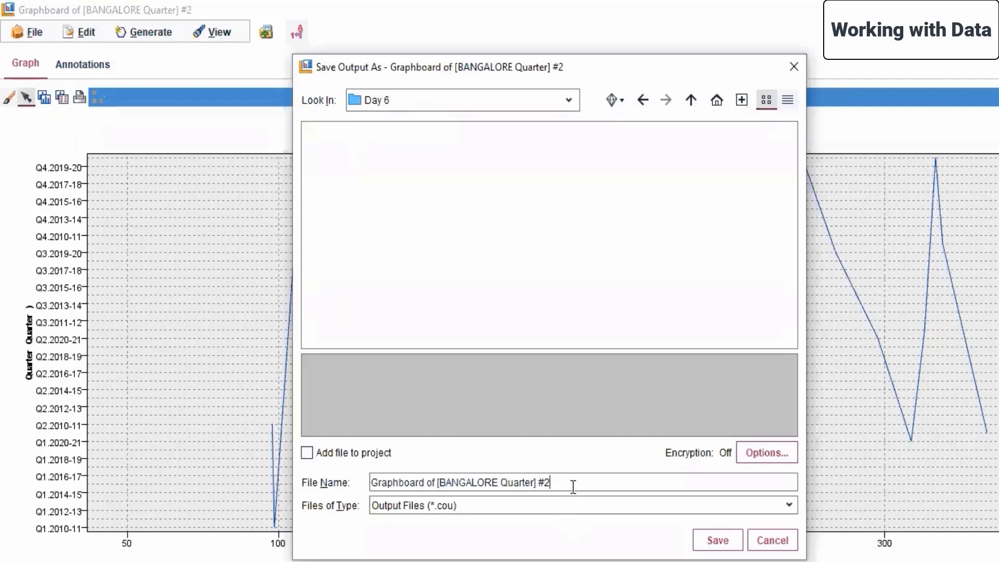
Step: Name the output file "Graphboard of Bangalore - Line graph" and keep the Output Files (*.cou) type
{"action": "key", "text": "BackSpace"}
{"action": "key", "text": "BackSpace"}
{"action": "key", "text": "BackSpace"}
{"action": "key", "text": "BackSpace"}
{"action": "key", "text": "BackSpace"}
{"action": "key", "text": "BackSpace"}
{"action": "key", "text": "BackSpace"}
{"action": "key", "text": "BackSpace"}
{"action": "key", "text": "BackSpace"}
{"action": "key", "text": "BackSpace"}
{"action": "key", "text": "BackSpace"}
{"action": "key", "text": "BackSpace"}
{"action": "key", "text": "BackSpace"}
{"action": "key", "text": "BackSpace"}
{"action": "key", "text": "BackSpace"}
{"action": "key", "text": "BackSpace"}
{"action": "key", "text": "BackSpace"}
{"action": "key", "text": "BackSpace"}
{"action": "key", "text": "BackSpace"}
{"action": "key", "text": "BackSpace"}
{"action": "key", "text": "BackSpace"}
{"action": "key", "text": "BackSpace"}
{"action": "type", "text": "Bangalore - Line graph"}
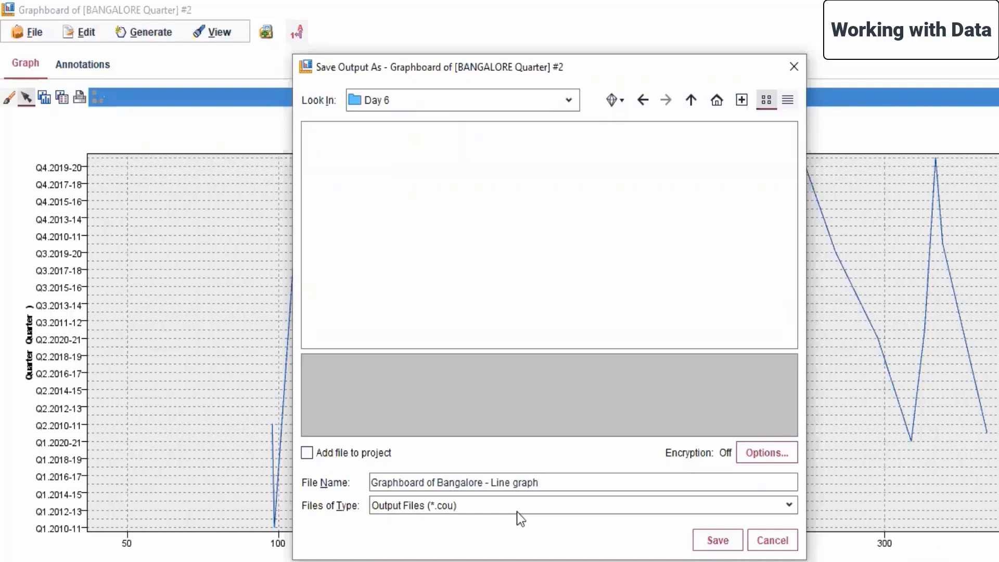
{"action": "left_click", "coordinate": [460, 507]}
{"action": "left_click", "coordinate": [459, 511]}
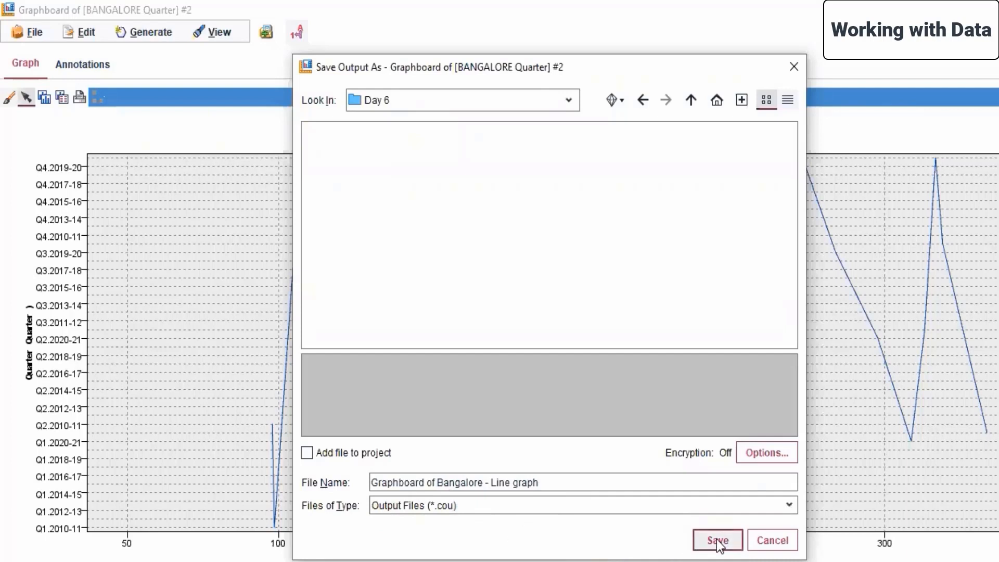
Step: Check the encryption options without encrypting the file, and save the graph output
{"action": "left_click", "coordinate": [755, 454]}
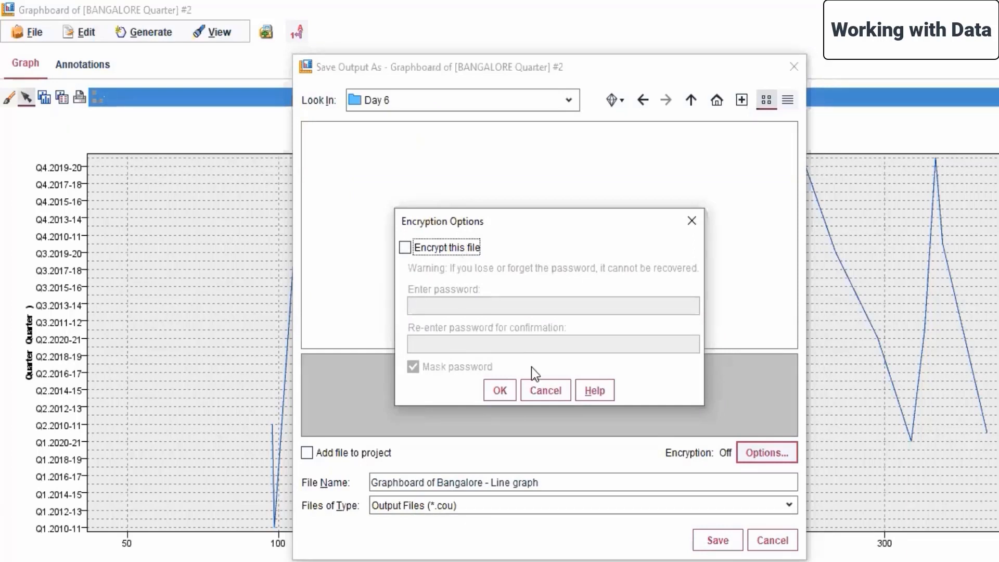
{"action": "left_click", "coordinate": [544, 390]}
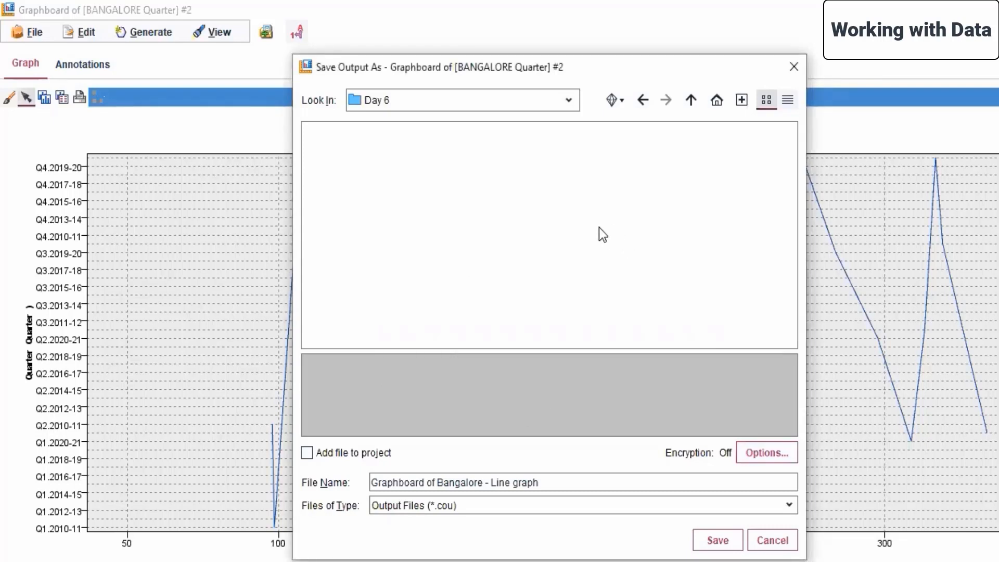
{"action": "left_click", "coordinate": [718, 539]}
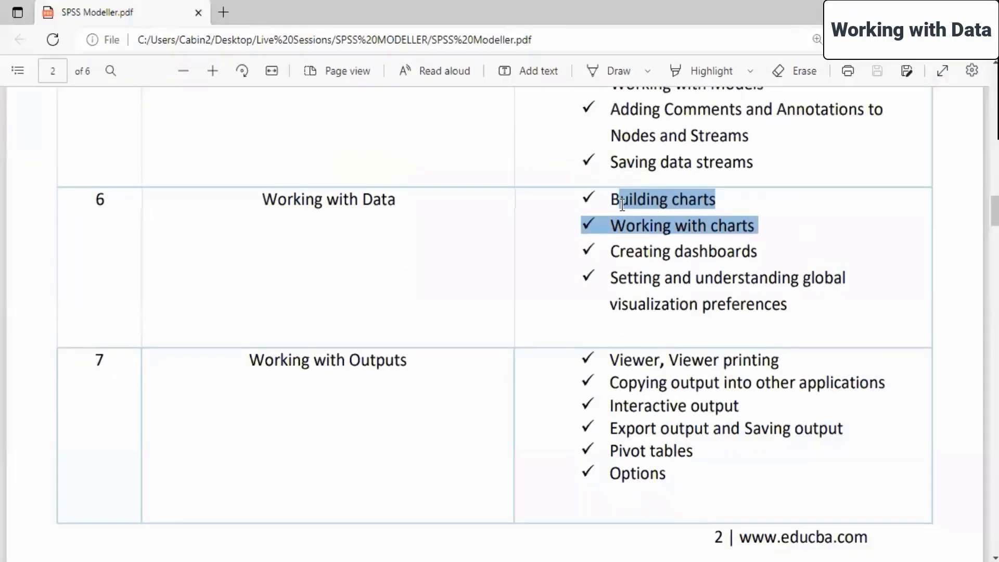
Step: Switch to the SPSS Modeller PDF and review the chart topics listed under Working with Data
{"action": "left_click", "coordinate": [602, 198]}
{"action": "left_click_drag", "start_coordinate": [603, 198], "coordinate": [773, 219]}
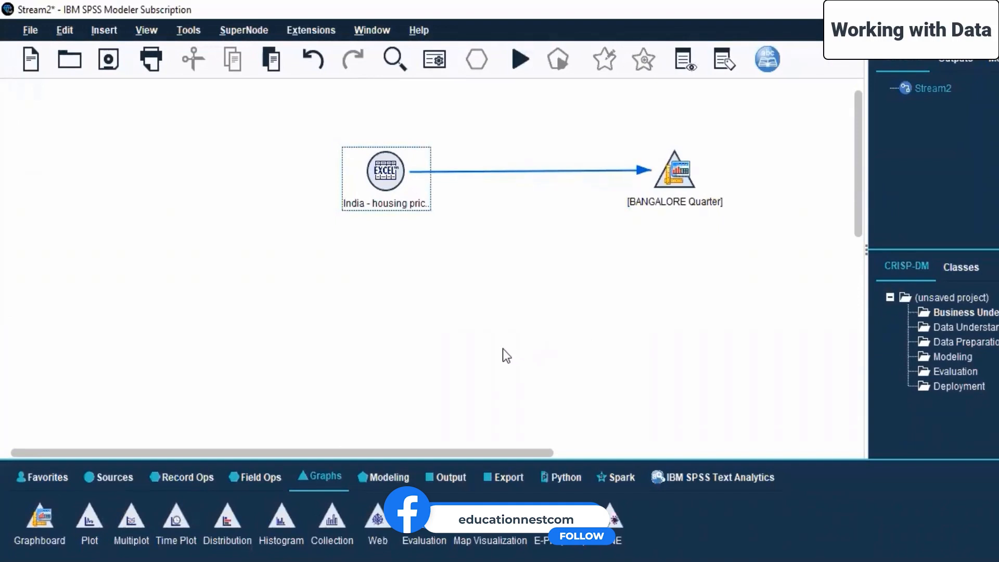
Step: Return to SPSS Modeler, add a Time Plot node below the Excel source node, and connect the source to it
{"action": "double_click", "coordinate": [170, 519]}
{"action": "left_click_drag", "start_coordinate": [759, 181], "coordinate": [406, 361]}
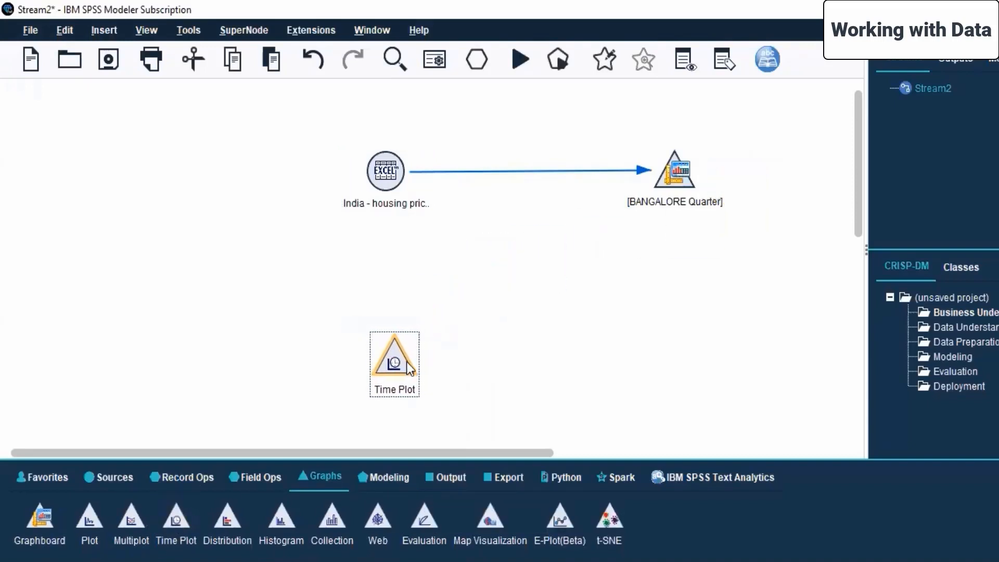
{"action": "left_click", "coordinate": [383, 174]}
{"action": "right_click", "coordinate": [383, 172]}
{"action": "key", "text": "Escape"}
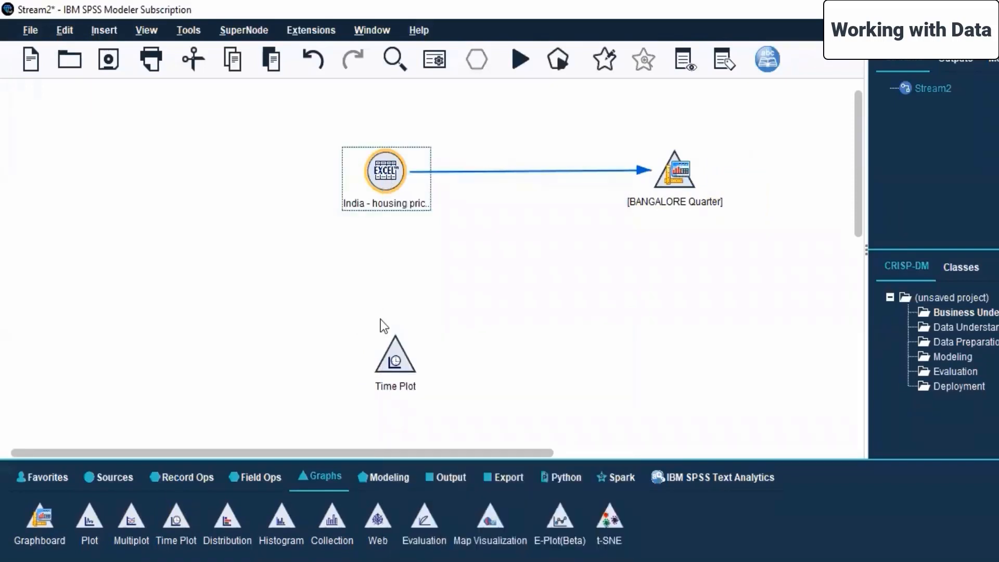
{"action": "left_click", "coordinate": [393, 345]}
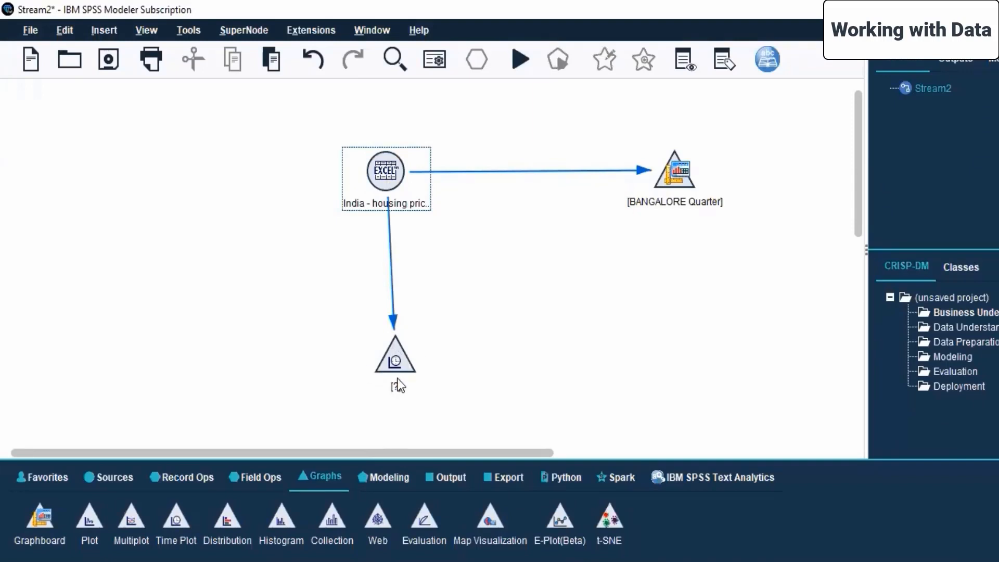
Step: Open the Time Plot node's settings and look through the fields available as series
{"action": "left_click", "coordinate": [406, 359]}
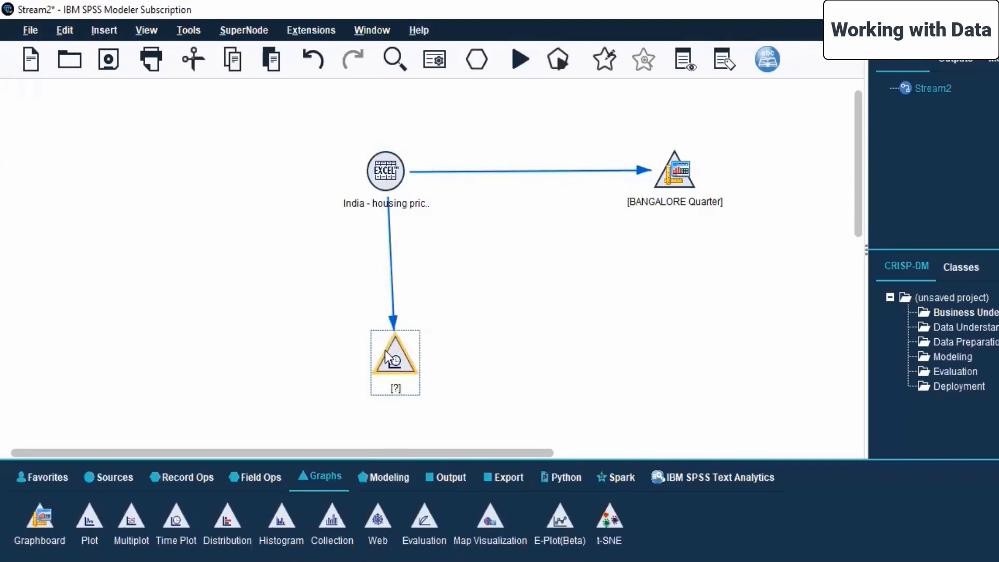
{"action": "right_click", "coordinate": [385, 350]}
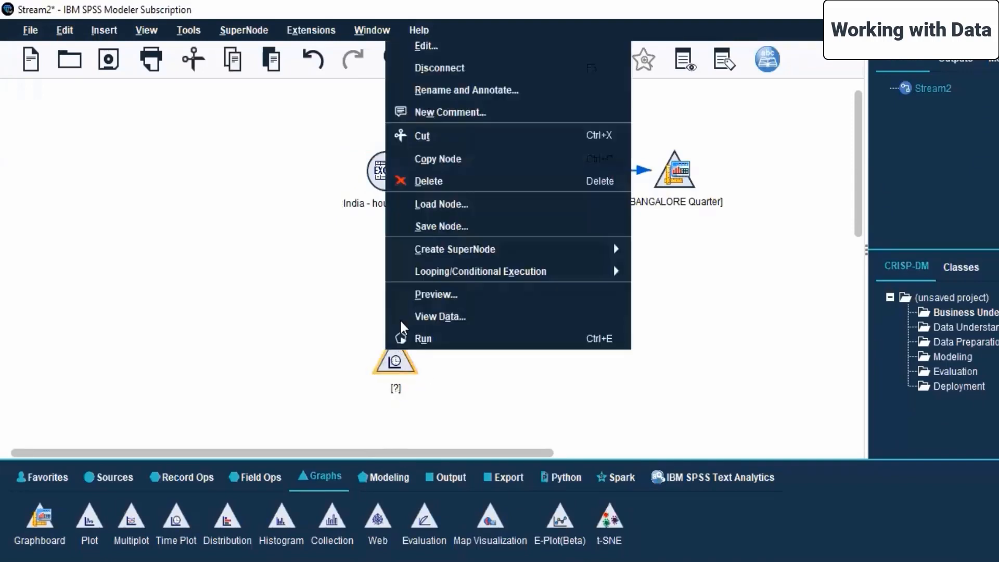
{"action": "left_click", "coordinate": [478, 48]}
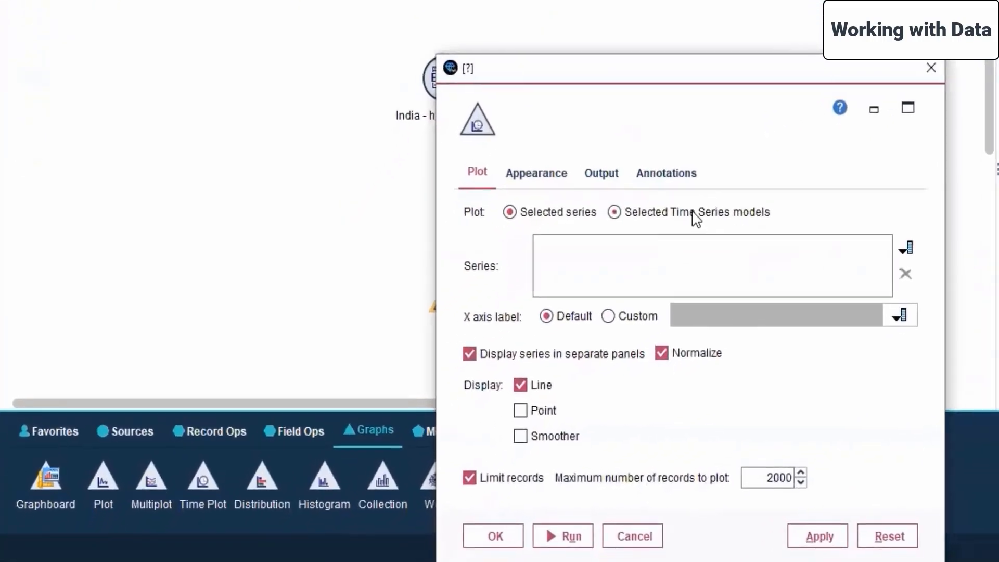
{"action": "left_click", "coordinate": [910, 247]}
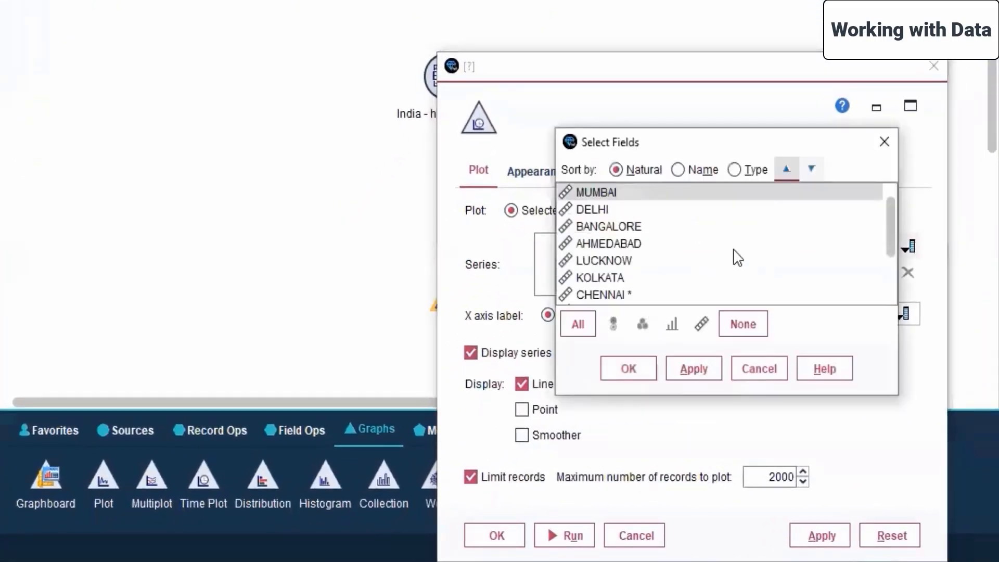
{"action": "scroll", "coordinate": [758, 278], "scroll_direction": "down", "scroll_amount": 2}
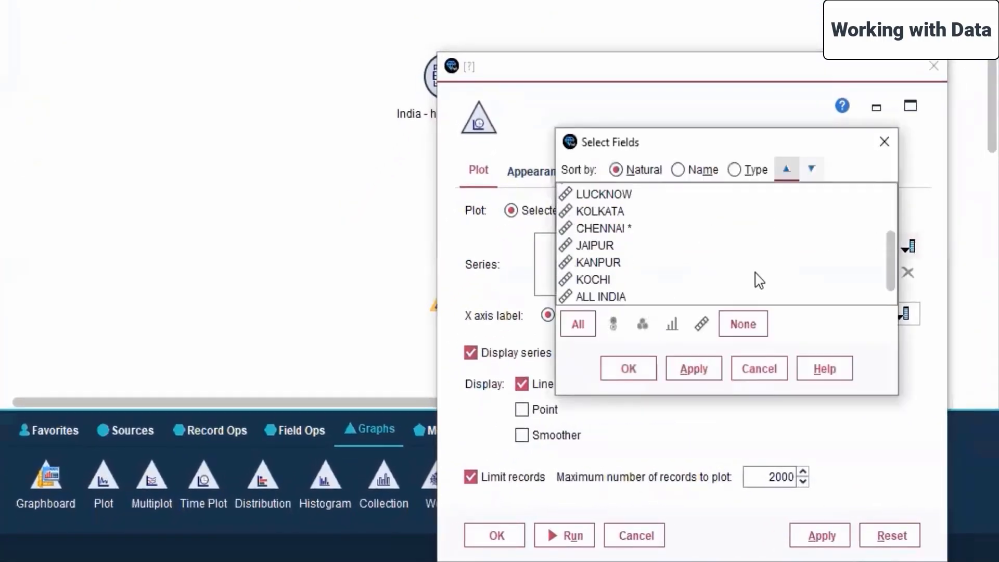
{"action": "left_click", "coordinate": [762, 371]}
{"action": "left_click", "coordinate": [711, 210]}
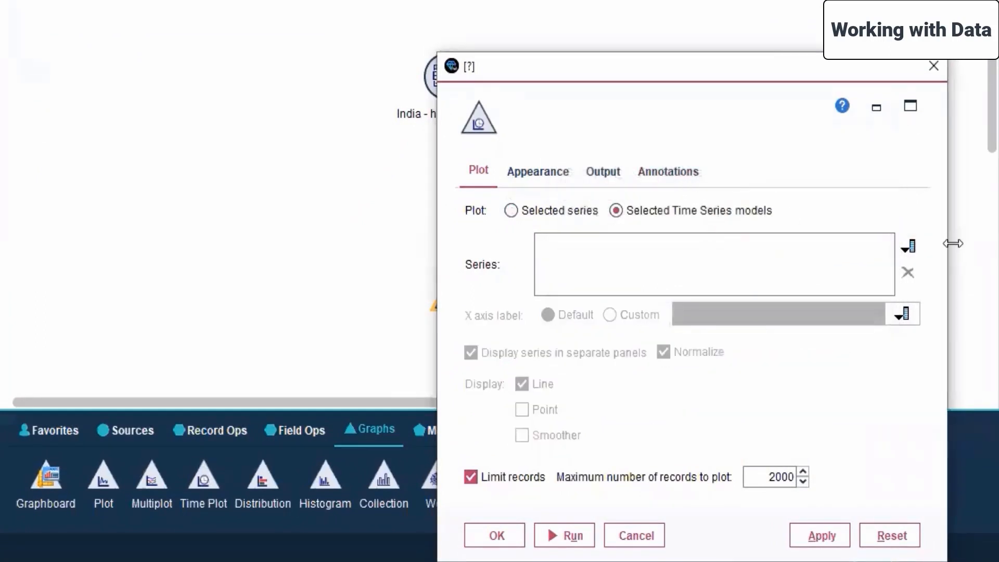
{"action": "left_click", "coordinate": [910, 247]}
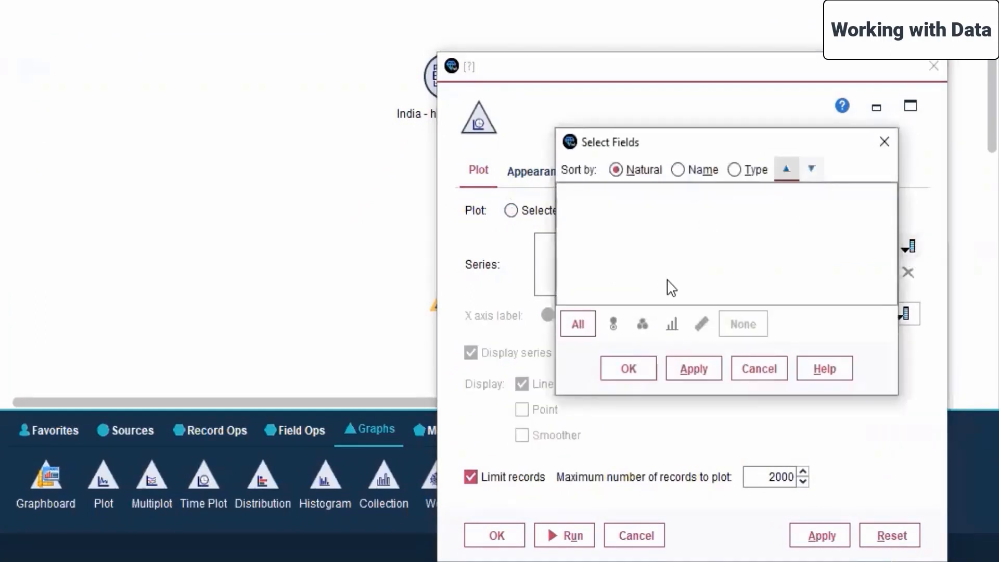
{"action": "left_click", "coordinate": [692, 172]}
{"action": "left_click", "coordinate": [752, 171]}
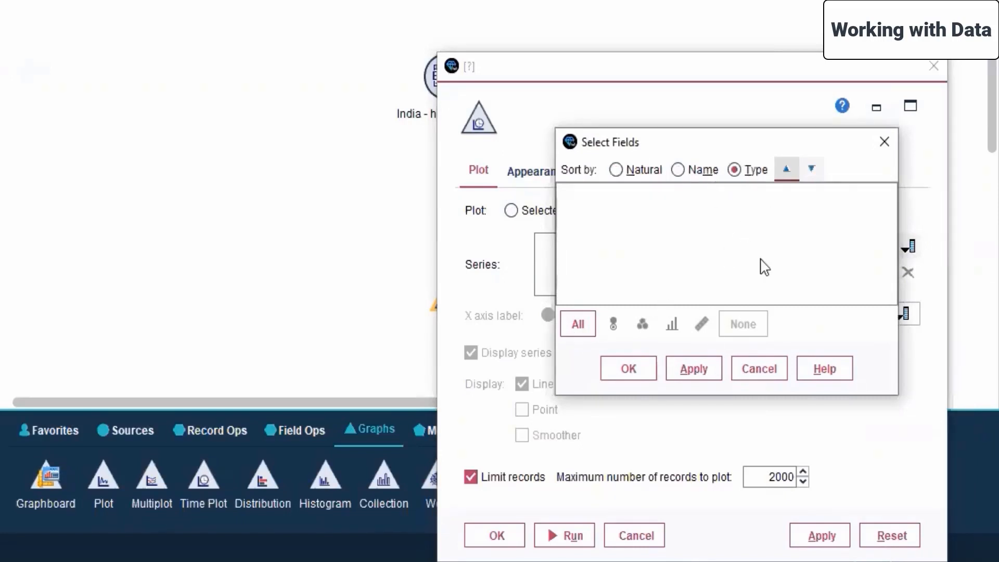
{"action": "left_click", "coordinate": [749, 370]}
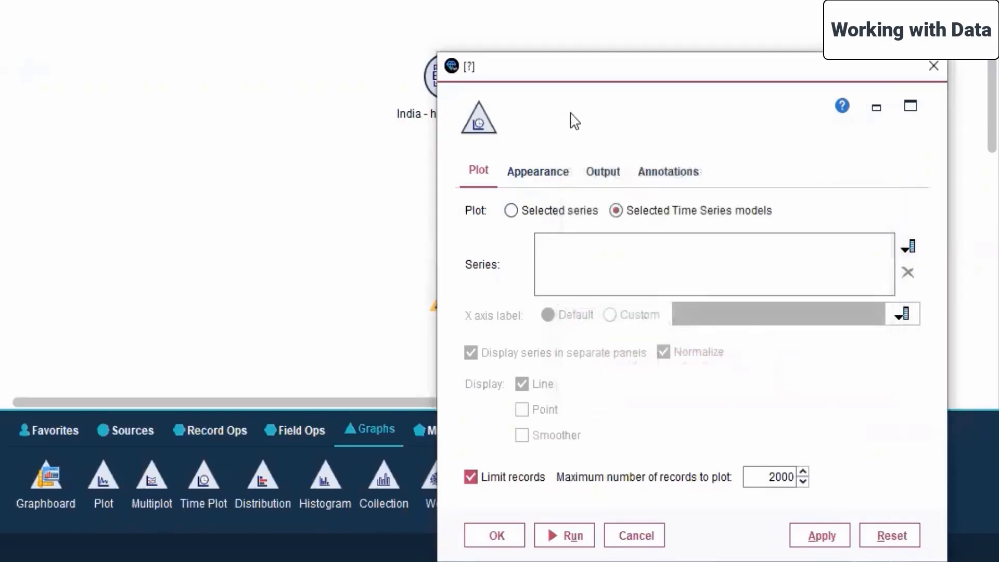
{"action": "left_click", "coordinate": [534, 215]}
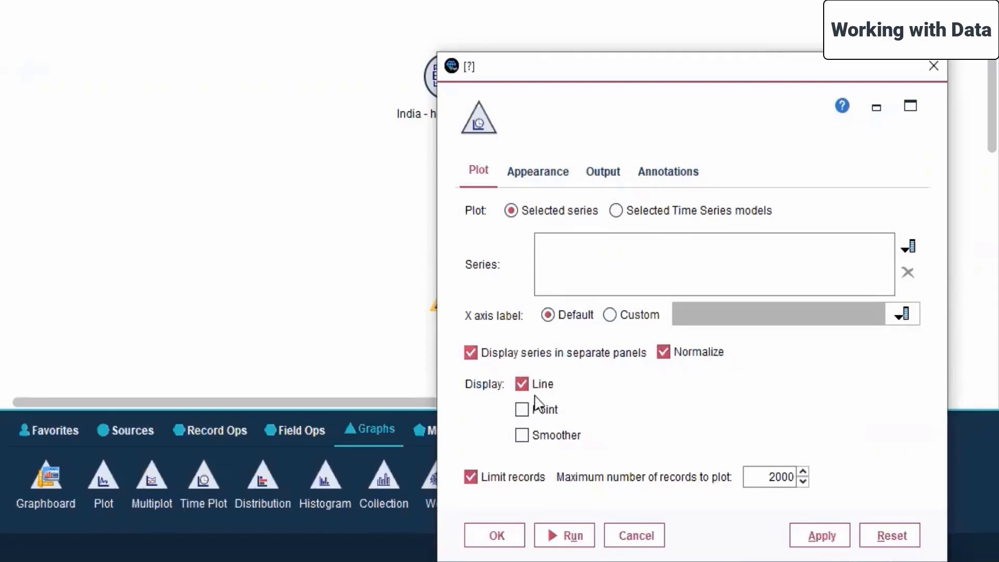
Step: Set the display to Smoother without Line, and plot the ALL INDIA, BANGALORE, DELHI and MUMBAI series
{"action": "left_click", "coordinate": [523, 437]}
{"action": "left_click", "coordinate": [523, 384]}
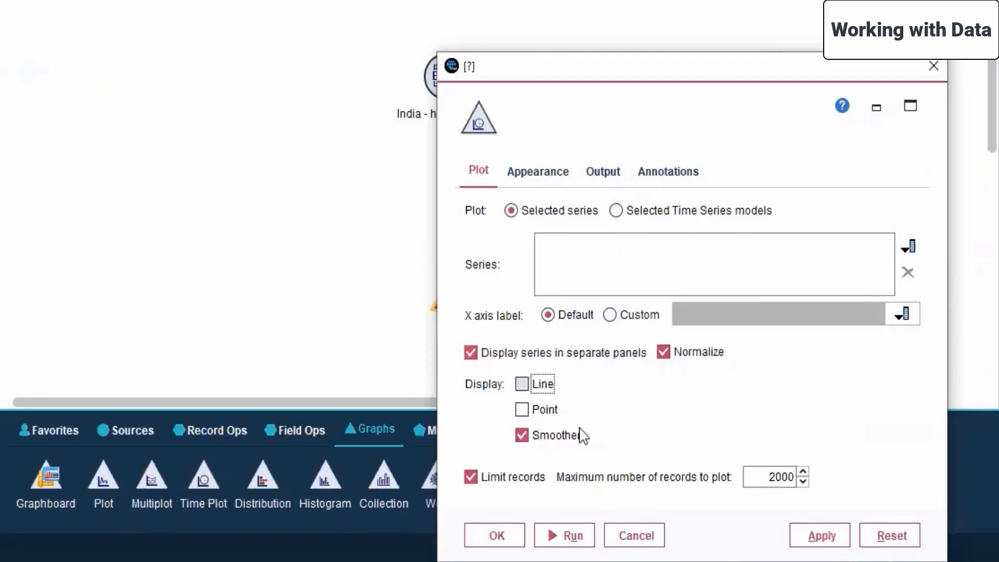
{"action": "left_click", "coordinate": [909, 246]}
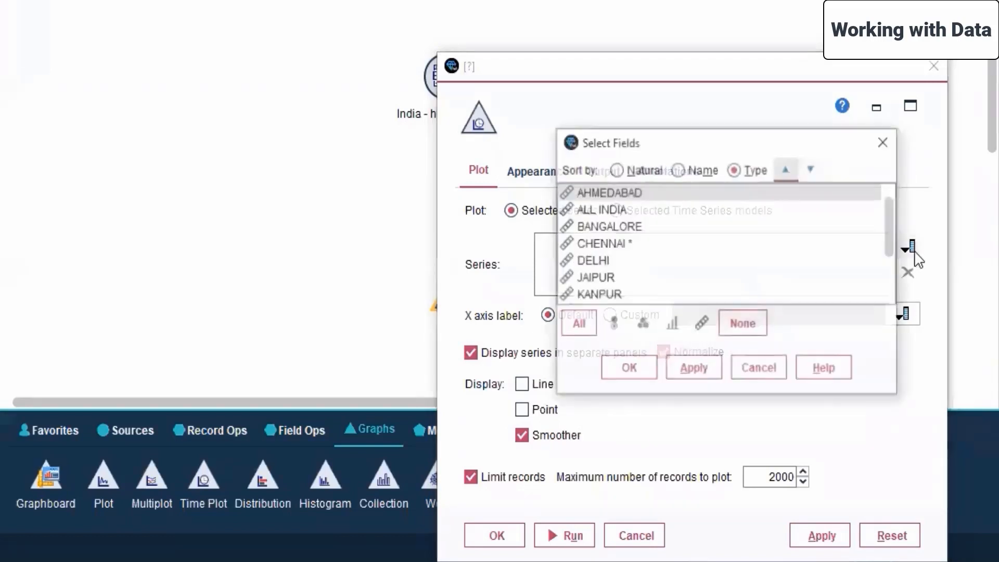
{"action": "left_click", "coordinate": [619, 213]}
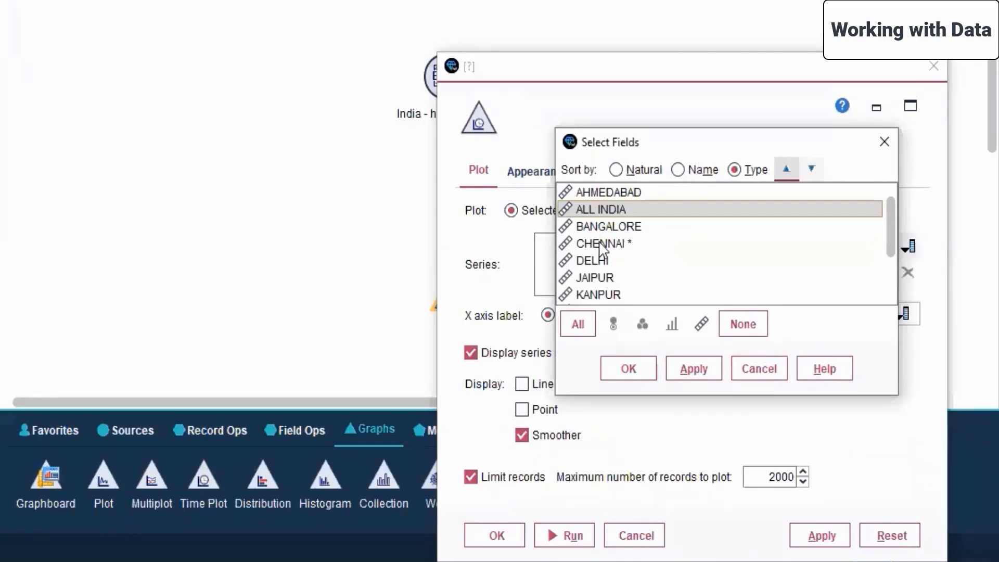
{"action": "left_click", "coordinate": [605, 262]}
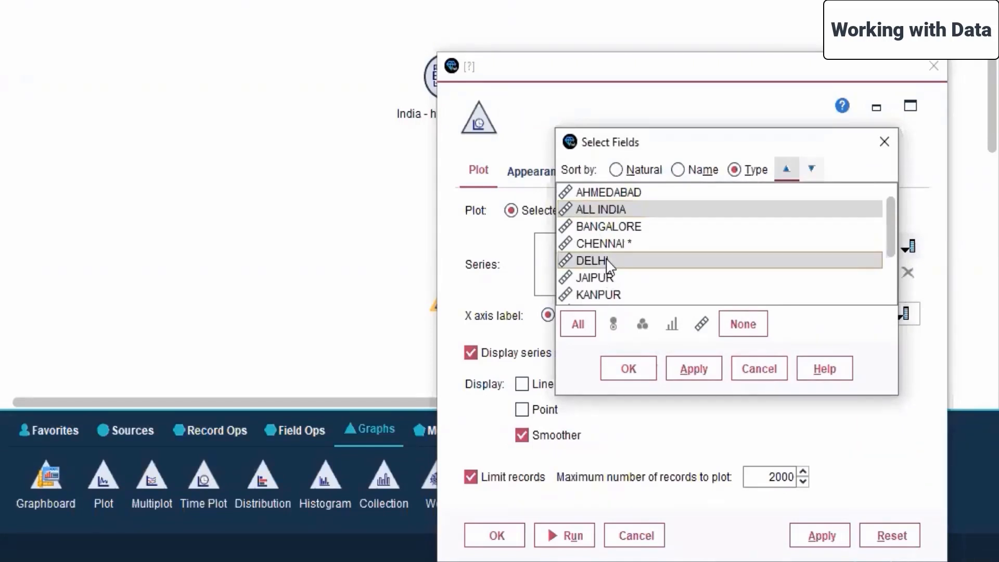
{"action": "scroll", "coordinate": [607, 265], "scroll_direction": "down", "scroll_amount": 2}
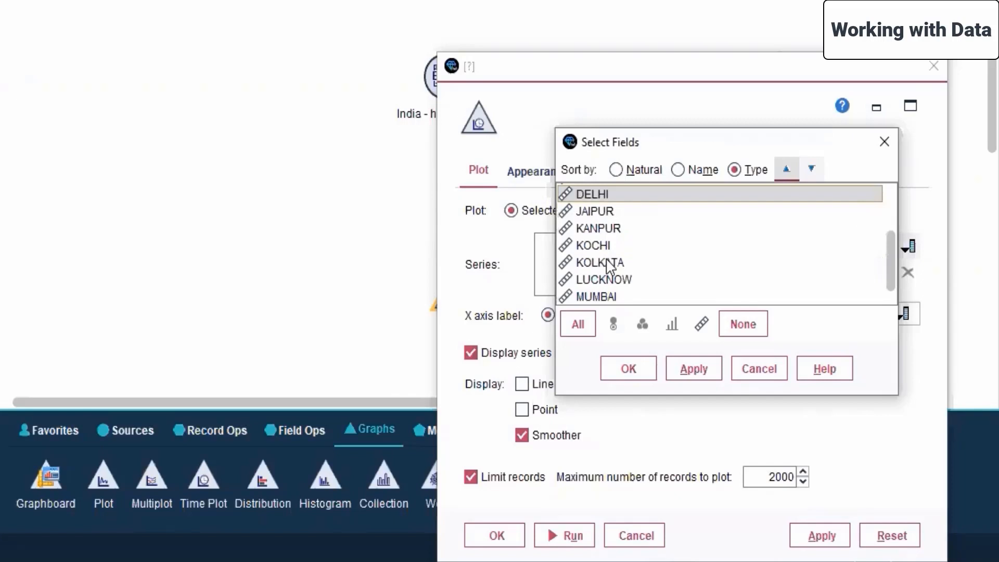
{"action": "left_click", "coordinate": [603, 297], "text": "ctrl"}
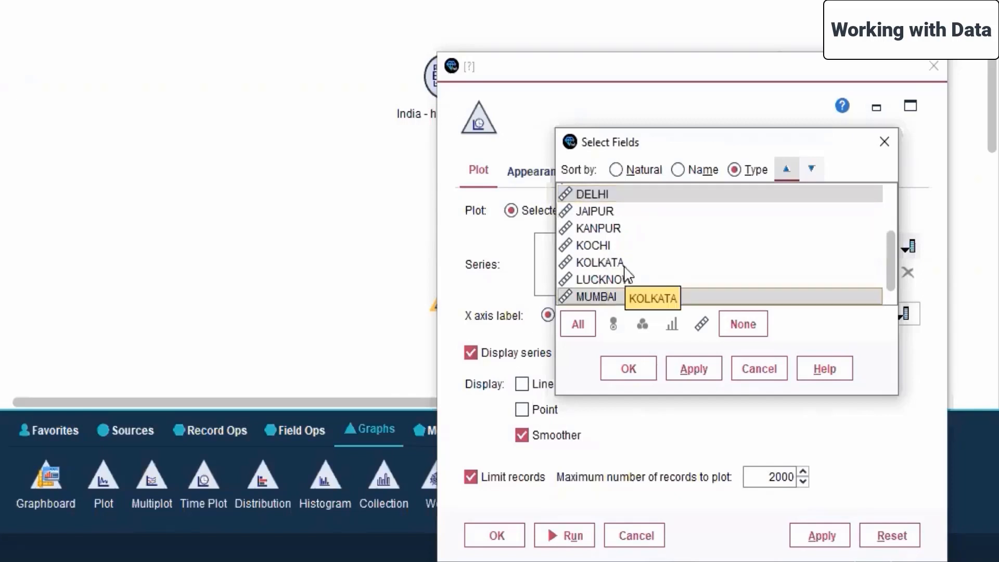
{"action": "scroll", "coordinate": [627, 271], "scroll_direction": "up", "scroll_amount": 2}
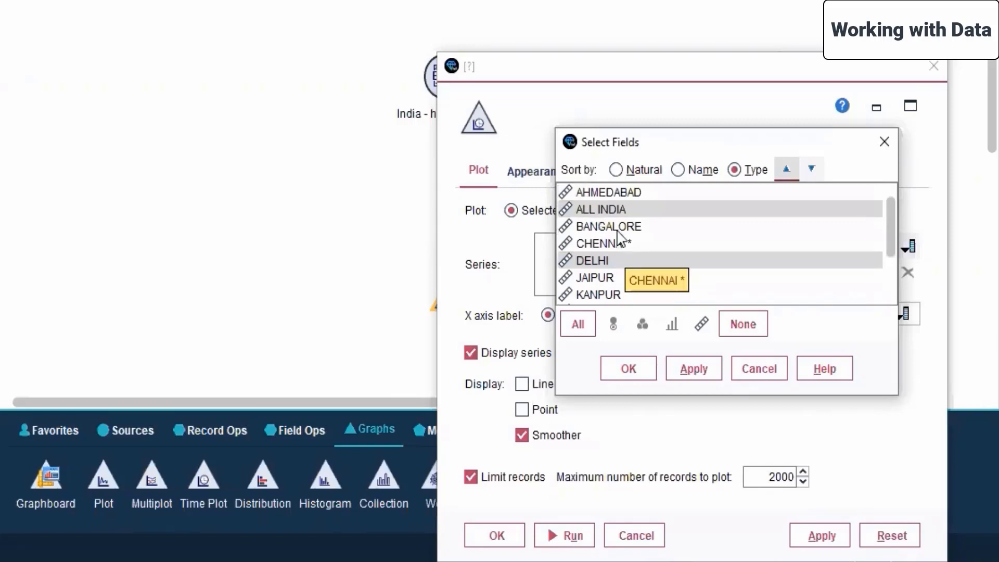
{"action": "left_click", "coordinate": [630, 227], "text": "ctrl"}
{"action": "left_click", "coordinate": [695, 370]}
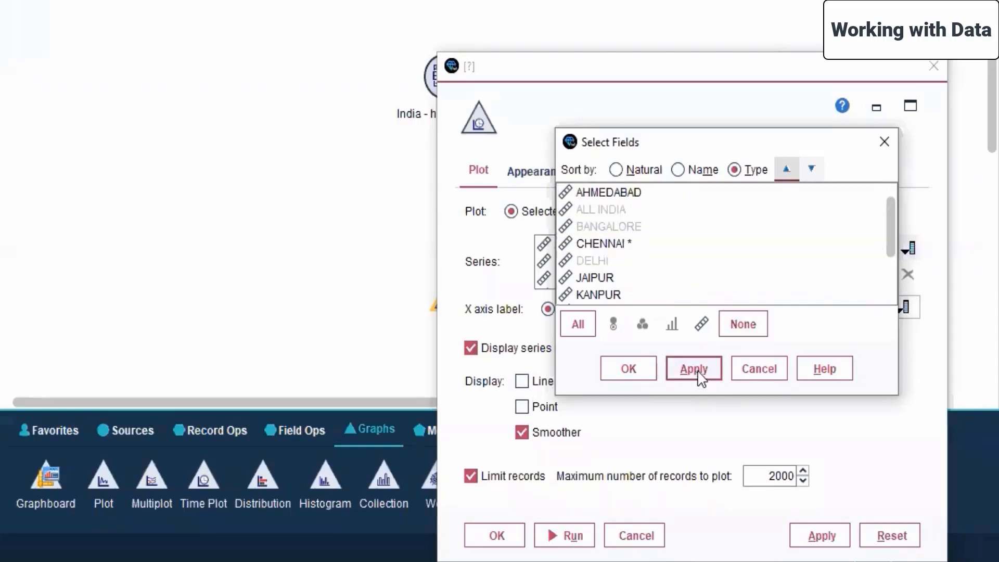
{"action": "left_click", "coordinate": [627, 369]}
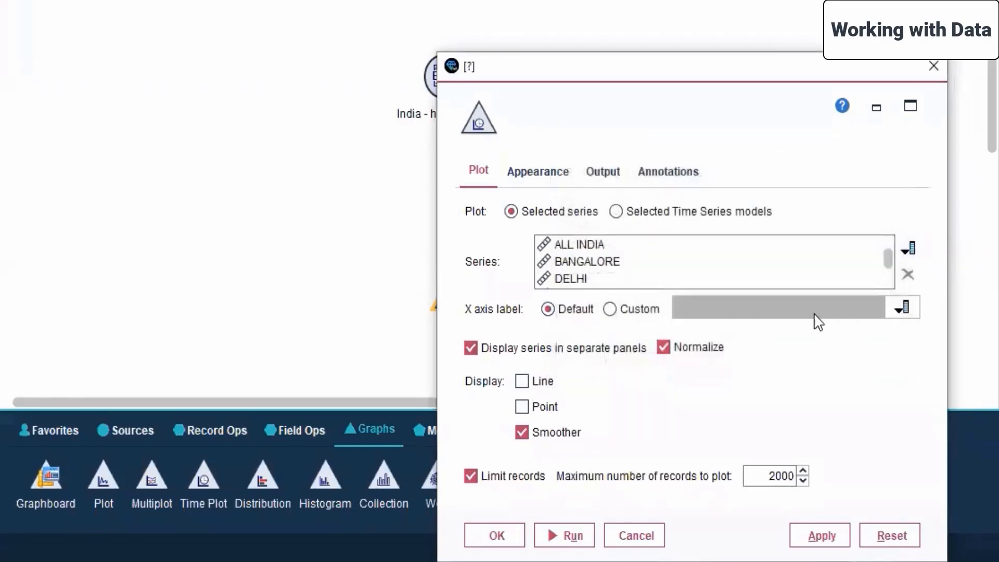
Step: Use a custom X axis label based on the Quarter field
{"action": "left_click", "coordinate": [631, 312]}
{"action": "left_click", "coordinate": [901, 308]}
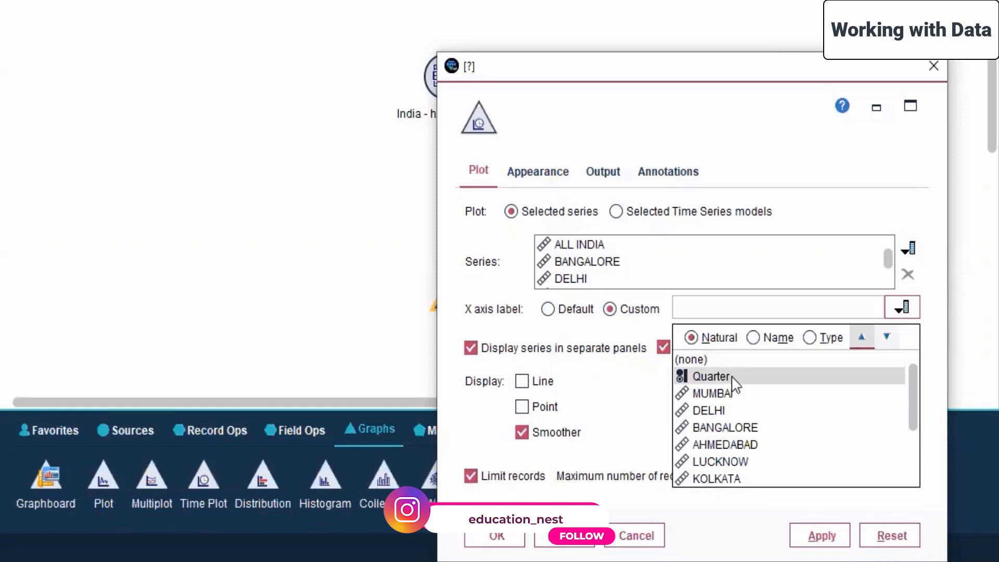
{"action": "left_click", "coordinate": [711, 376]}
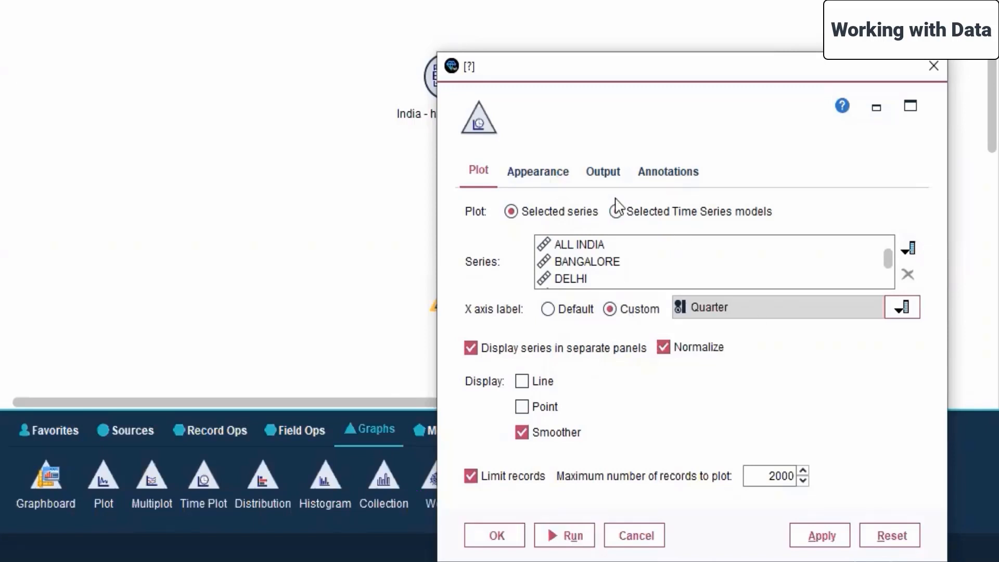
{"action": "left_click", "coordinate": [474, 174]}
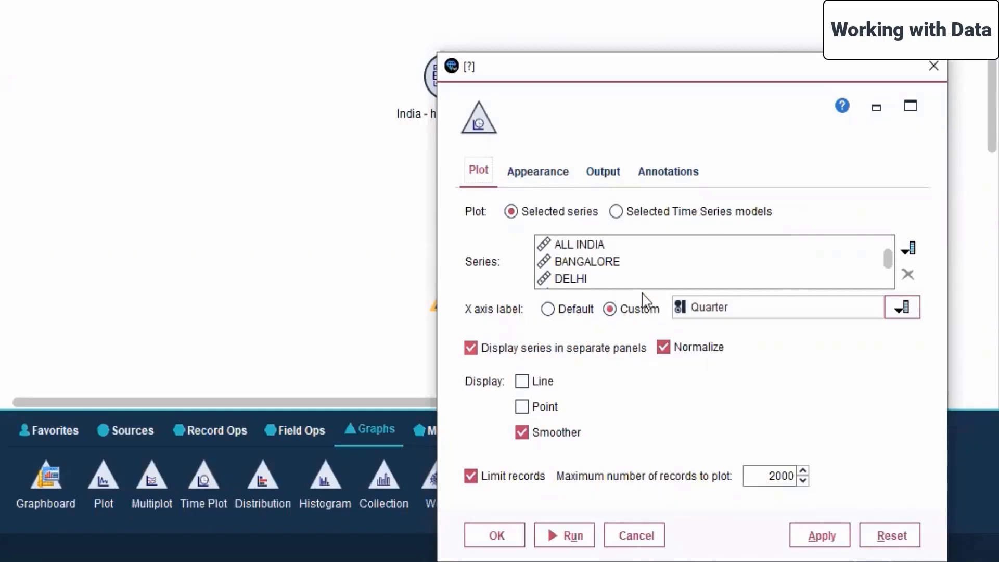
Step: Title the time plot "Housing Index Price Analysis" and keep the gridline displayed
{"action": "left_click", "coordinate": [519, 179]}
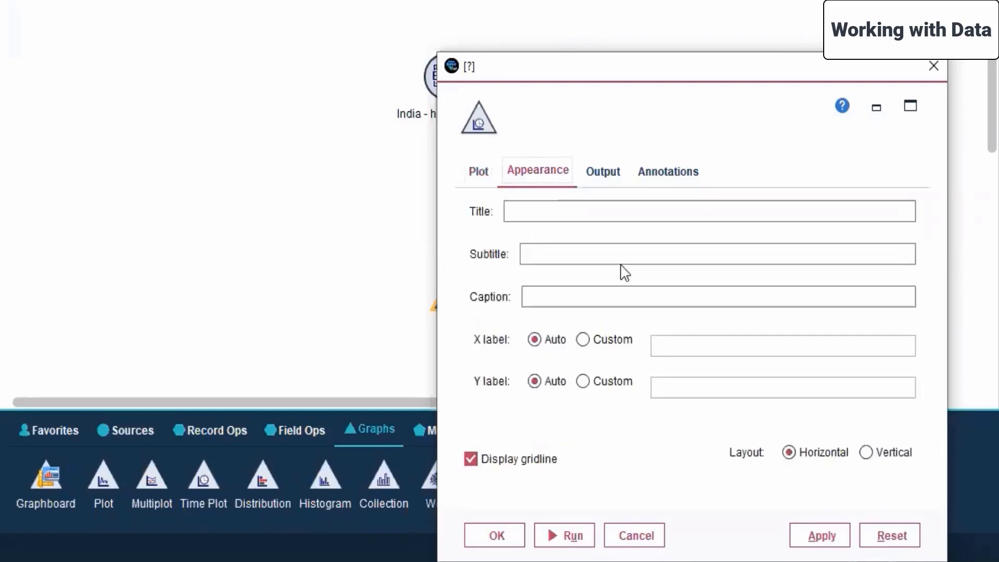
{"action": "left_click", "coordinate": [596, 208]}
{"action": "type", "text": "Housin"}
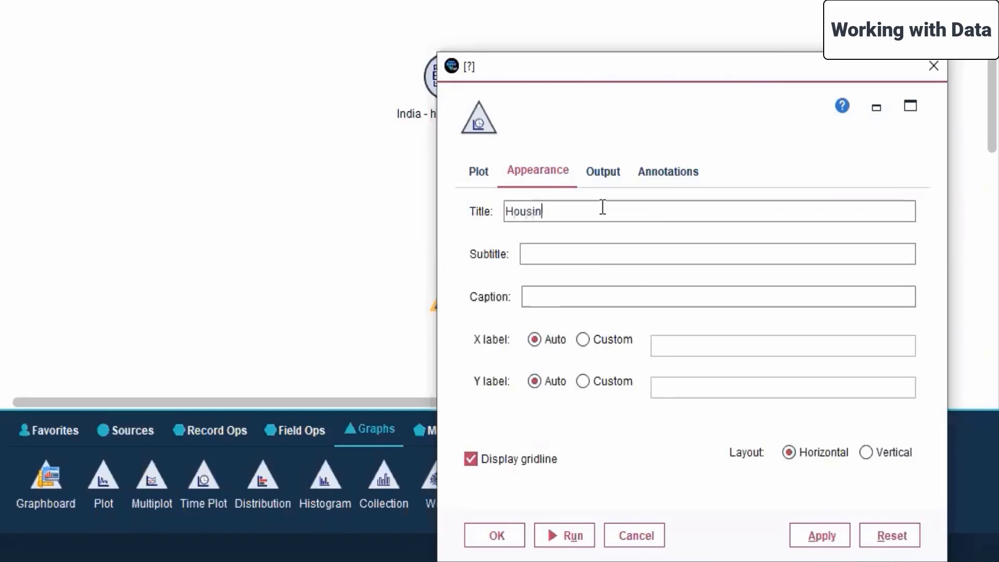
{"action": "type", "text": "g Index Price AN"}
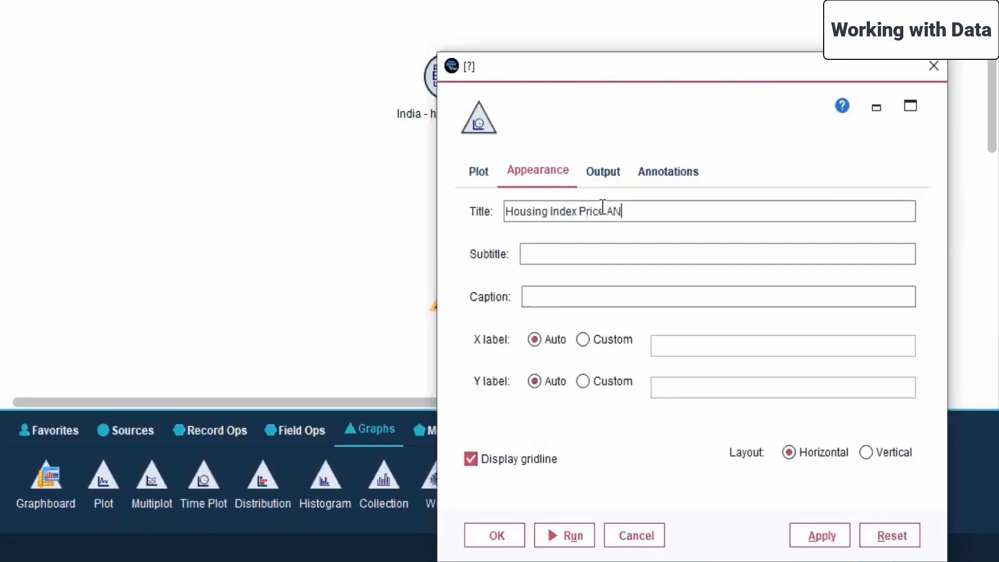
{"action": "type", "text": "alysis"}
{"action": "left_click", "coordinate": [619, 211]}
{"action": "key", "text": "BackSpace"}
{"action": "type", "text": "n"}
{"action": "left_click", "coordinate": [469, 454]}
{"action": "left_click", "coordinate": [468, 454]}
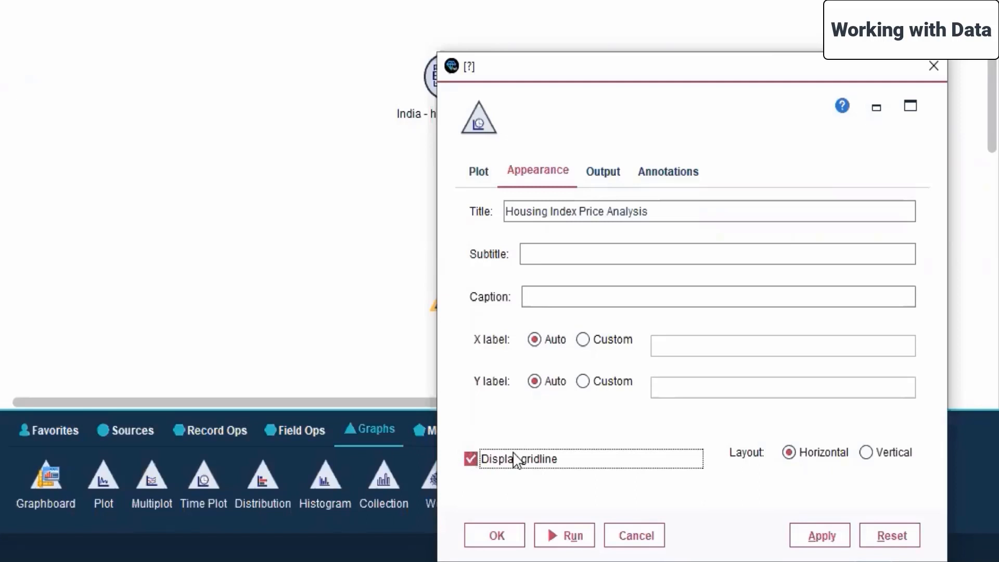
Step: Check the output and annotation options, keep the automatic name with output to screen, and apply the node settings
{"action": "left_click", "coordinate": [603, 173]}
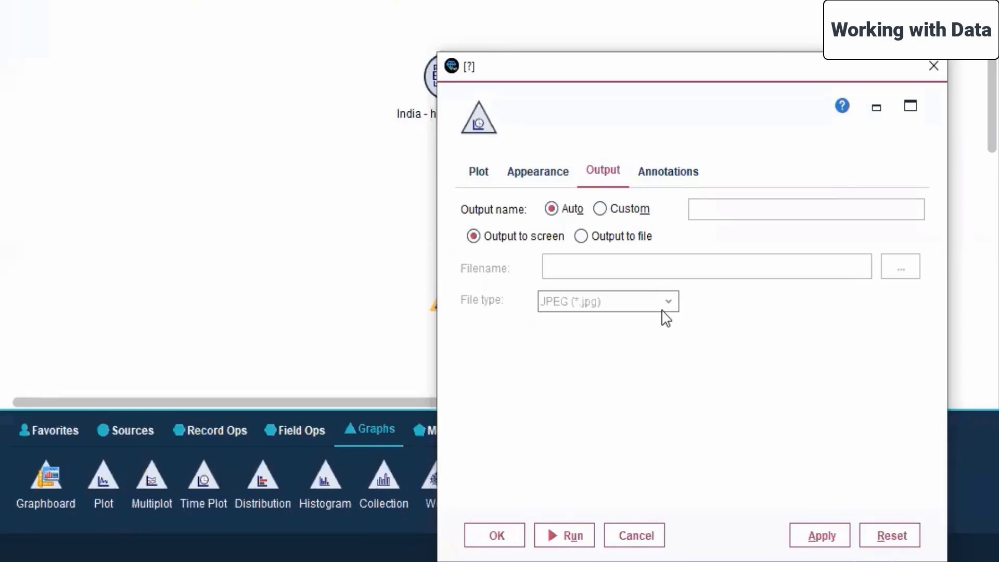
{"action": "left_click", "coordinate": [667, 181]}
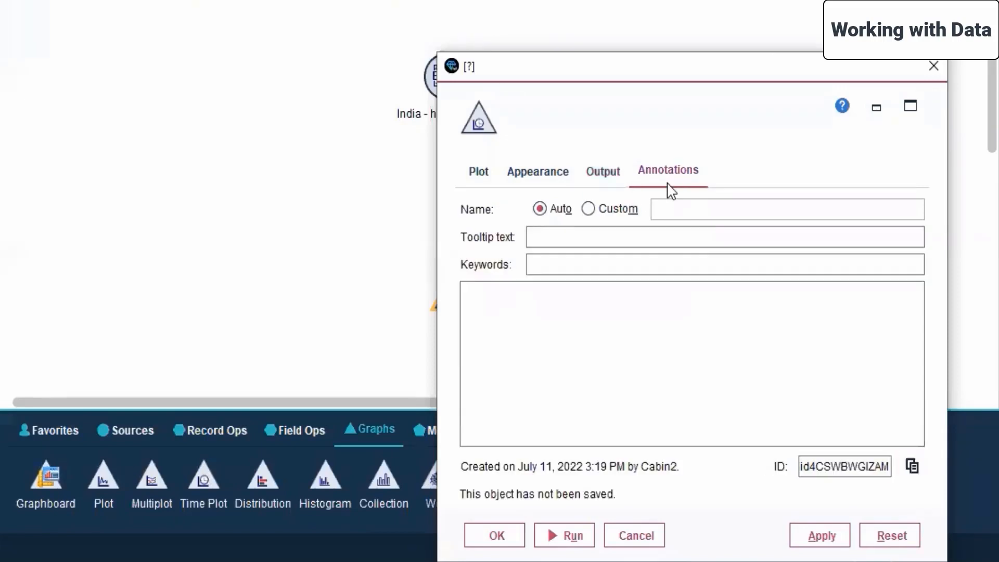
{"action": "left_click", "coordinate": [620, 172]}
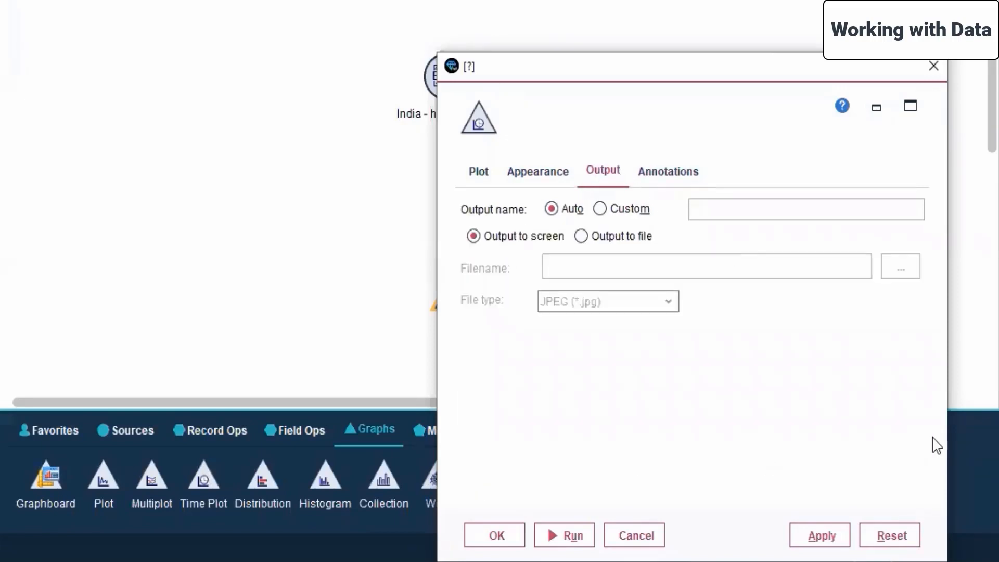
{"action": "left_click", "coordinate": [821, 536]}
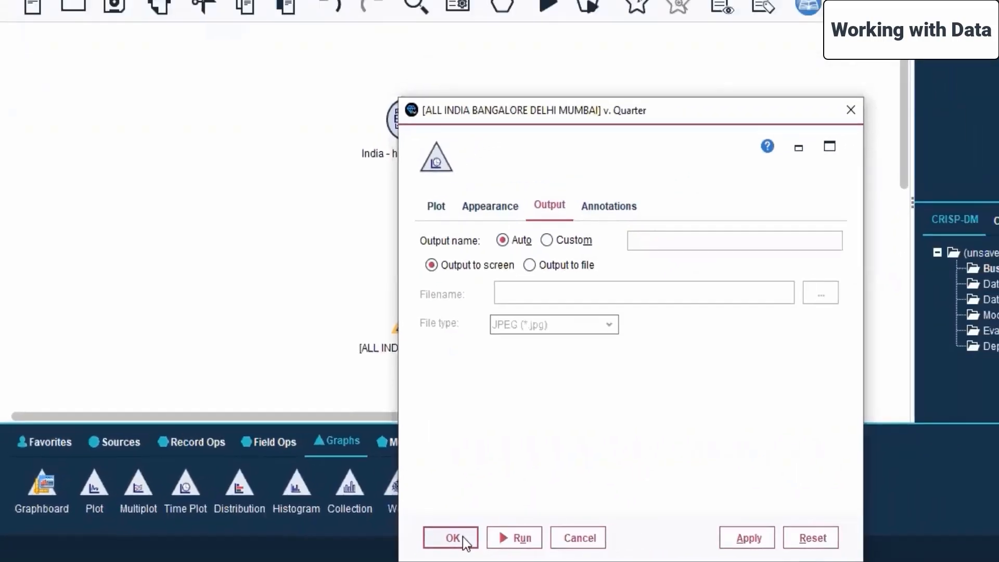
{"action": "left_click", "coordinate": [494, 535]}
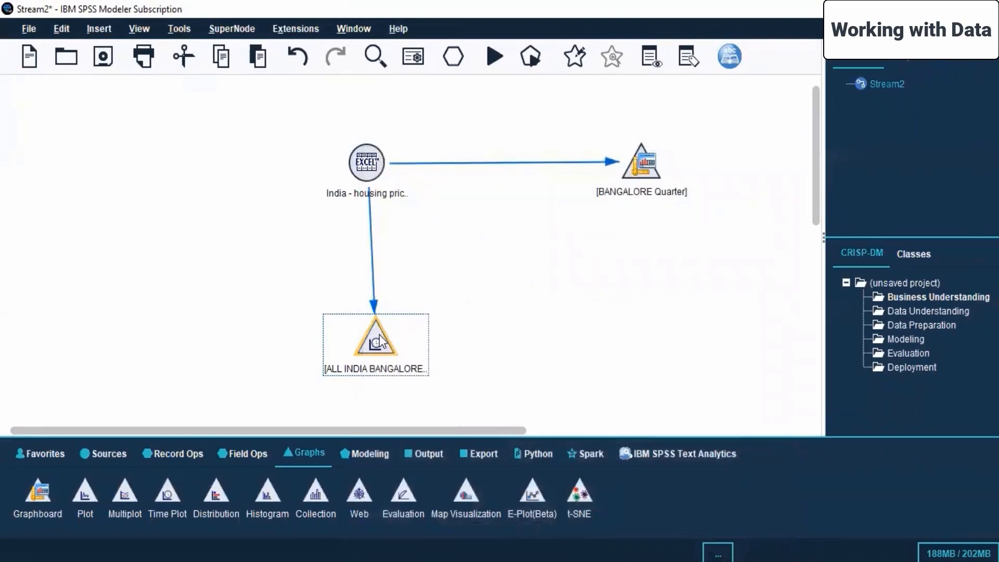
Step: Align the Time Plot node directly beneath the Excel source node and try to run it
{"action": "left_click_drag", "start_coordinate": [380, 335], "coordinate": [370, 336]}
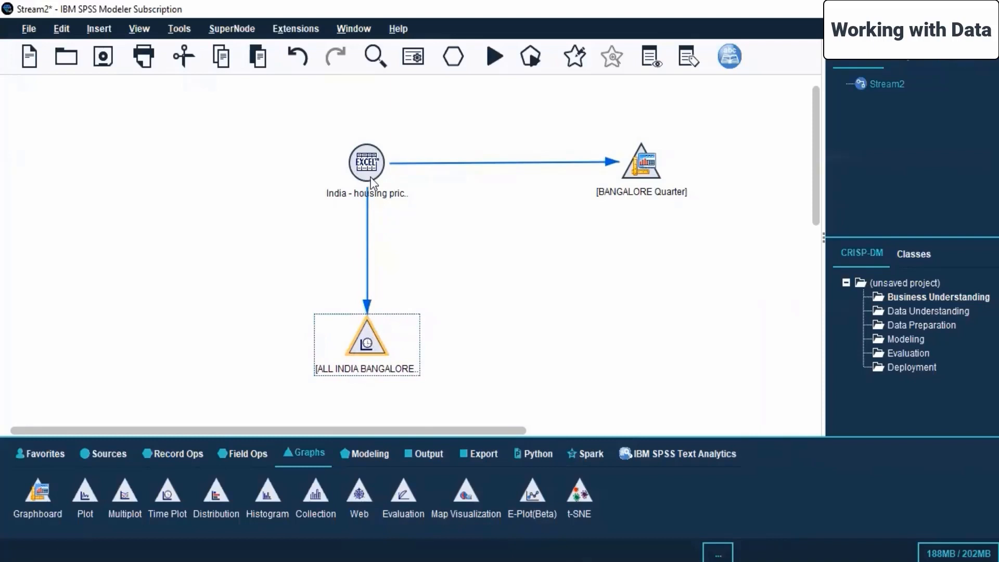
{"action": "right_click", "coordinate": [367, 342]}
{"action": "left_click", "coordinate": [415, 329]}
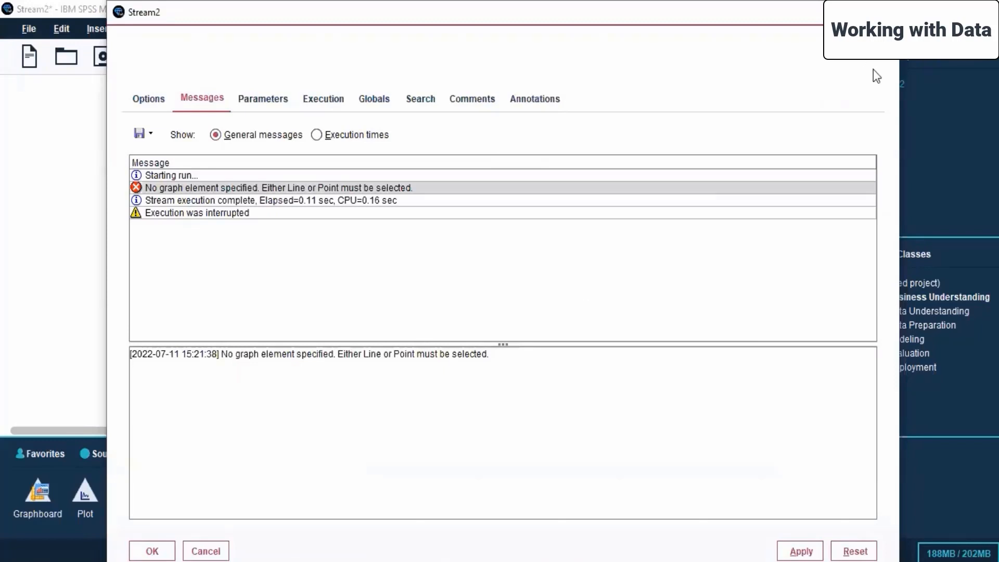
{"action": "left_click", "coordinate": [885, 12]}
Step: Edit the Time Plot node to display Line as well as Smoother, and apply the change
{"action": "right_click", "coordinate": [358, 348]}
{"action": "left_click", "coordinate": [397, 60]}
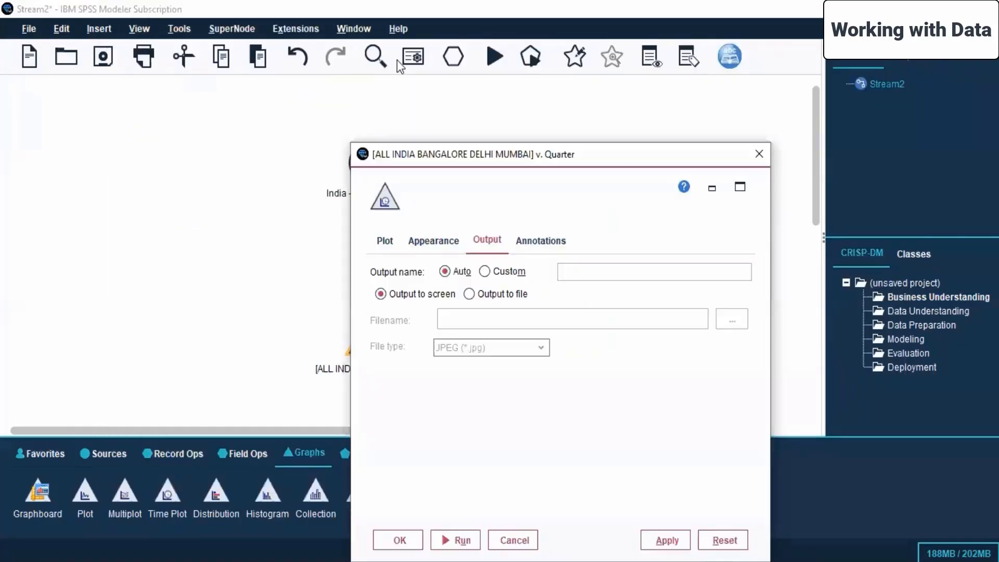
{"action": "left_click", "coordinate": [421, 244]}
{"action": "left_click", "coordinate": [385, 240]}
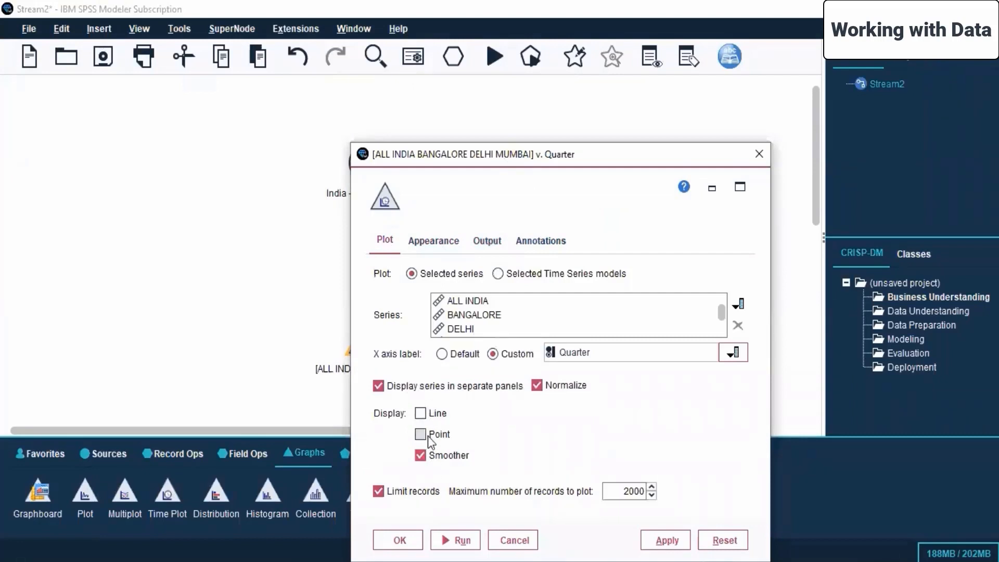
{"action": "left_click", "coordinate": [422, 415]}
{"action": "left_click", "coordinate": [660, 543]}
{"action": "left_click", "coordinate": [393, 540]}
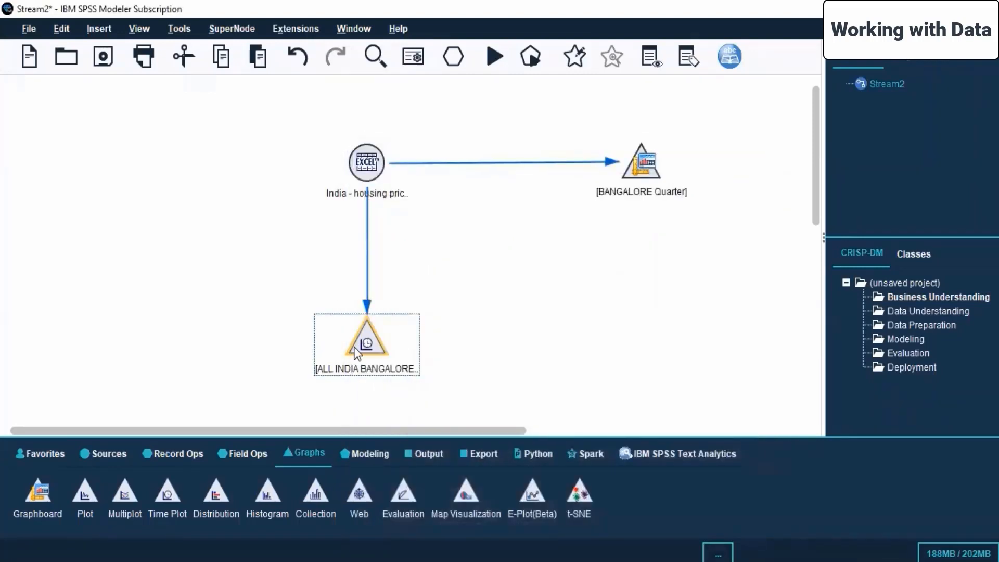
Step: Run the Time Plot node and maximize the resulting graph window
{"action": "right_click", "coordinate": [367, 178]}
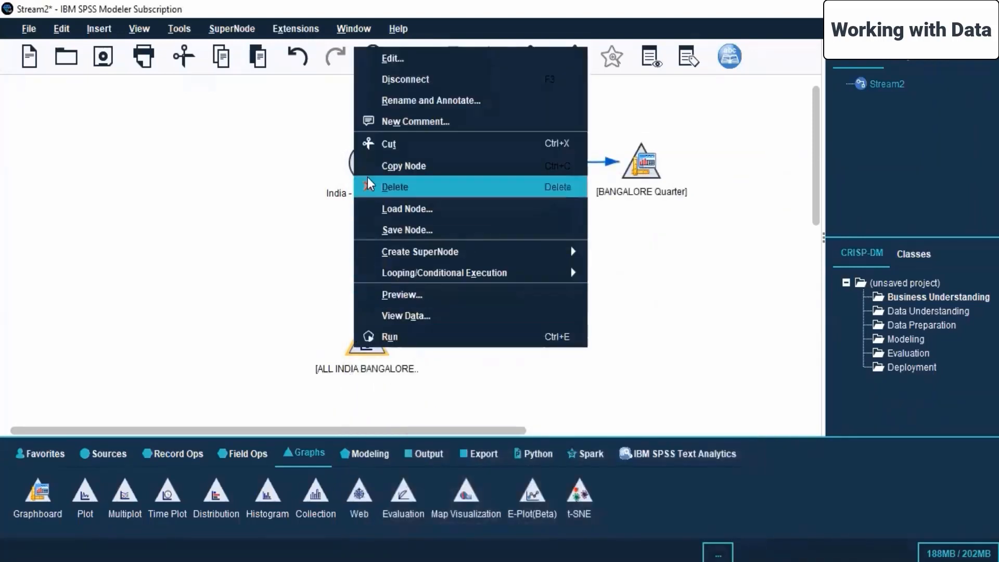
{"action": "left_click", "coordinate": [416, 337]}
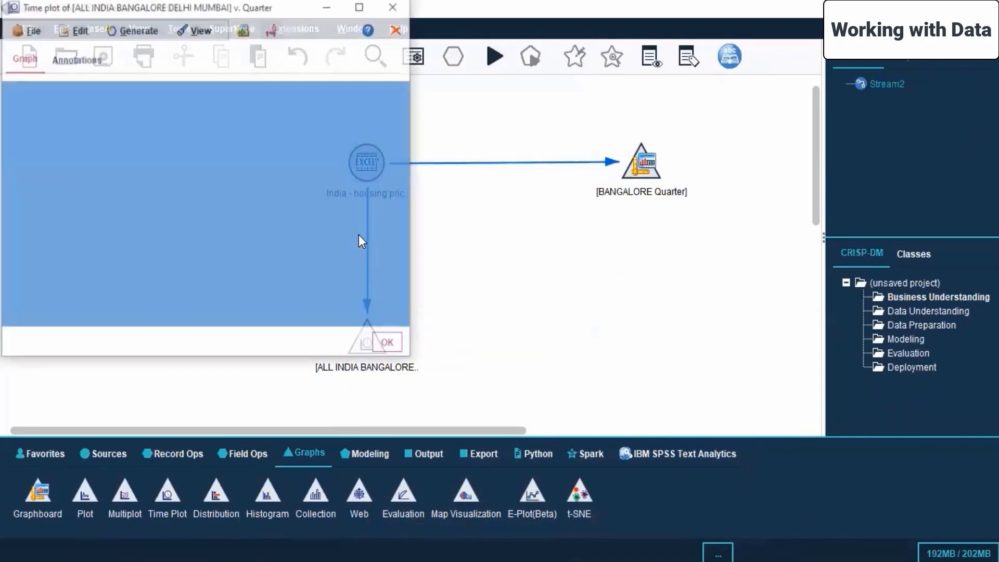
{"action": "left_click", "coordinate": [361, 5]}
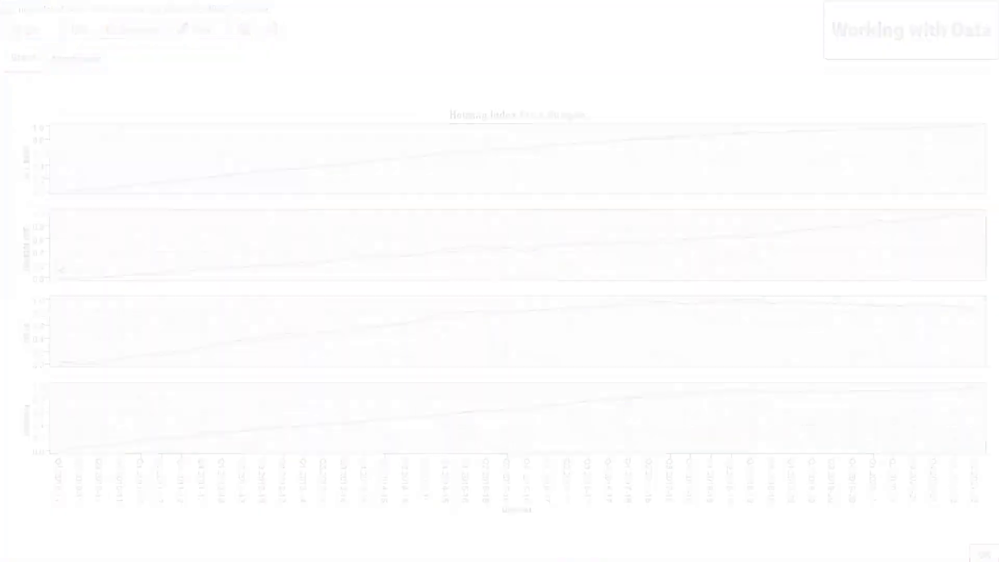